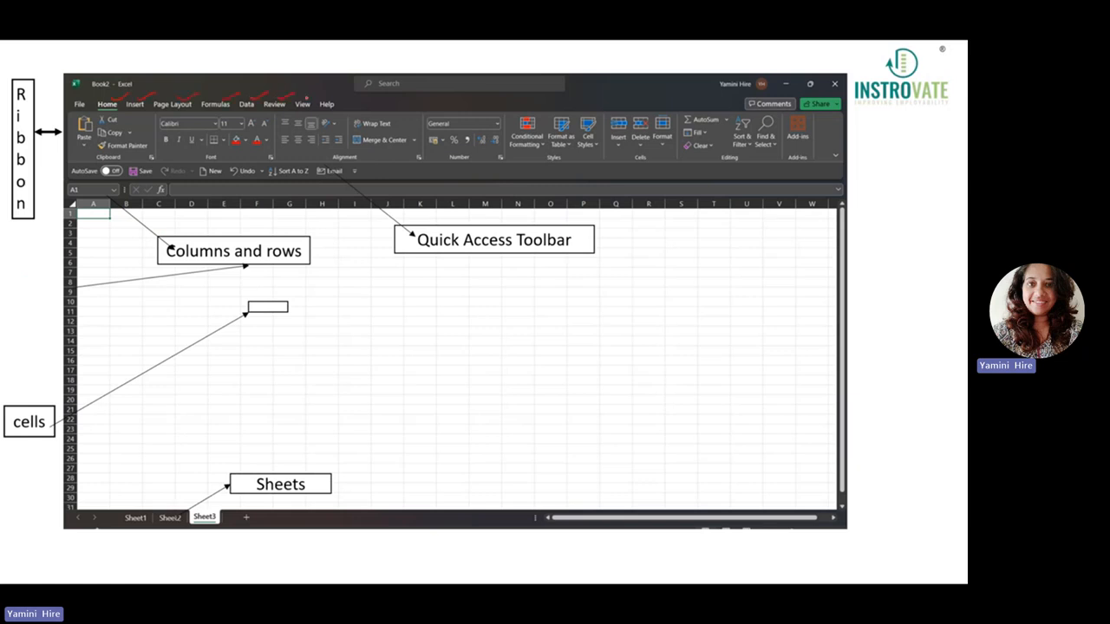
Step: End the slide show and discard the ink annotations made on the slide
{"action": "left_click_drag", "start_coordinate": [305, 97], "coordinate": [320, 93]}
{"action": "key", "text": "Escape"}
{"action": "key", "text": "Tab"}
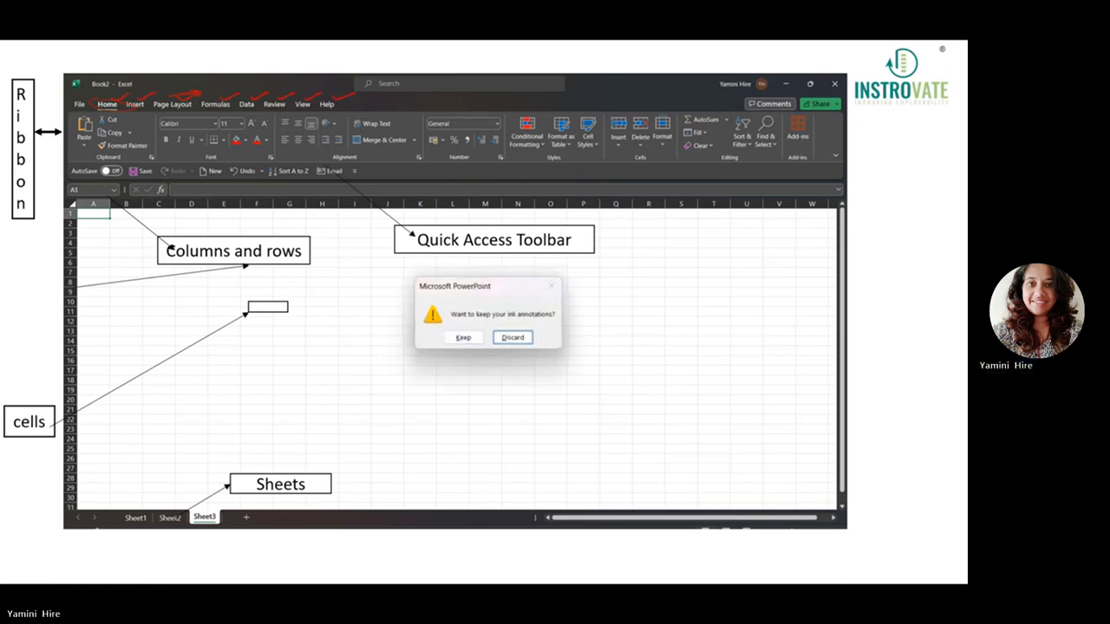
{"action": "key", "text": "Return"}
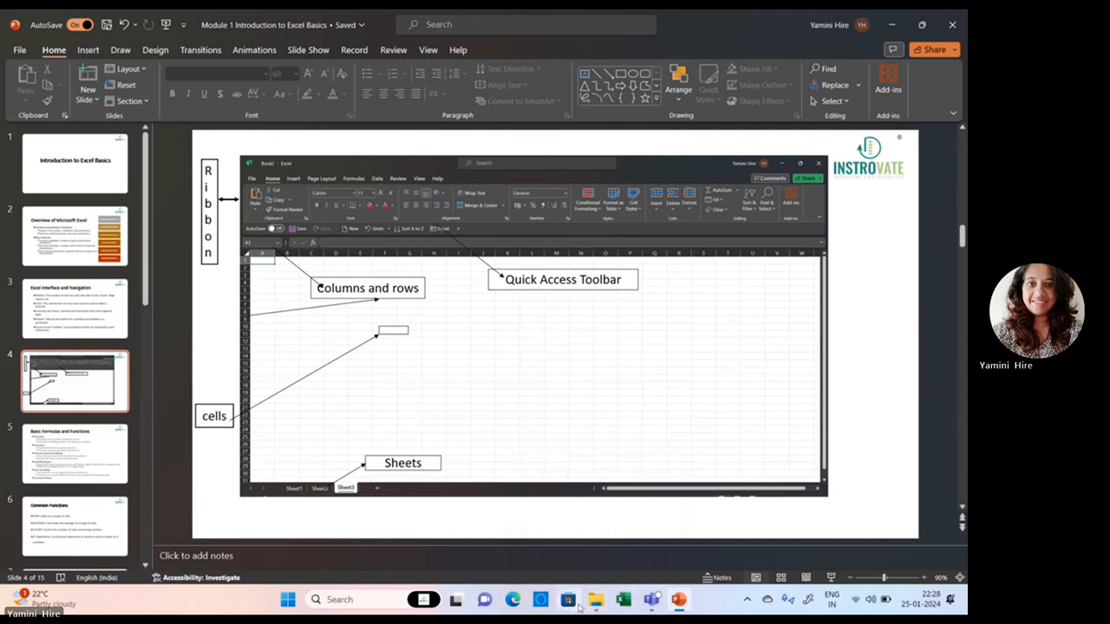
Step: Switch to Excel and create a blank workbook
{"action": "left_click", "coordinate": [624, 605]}
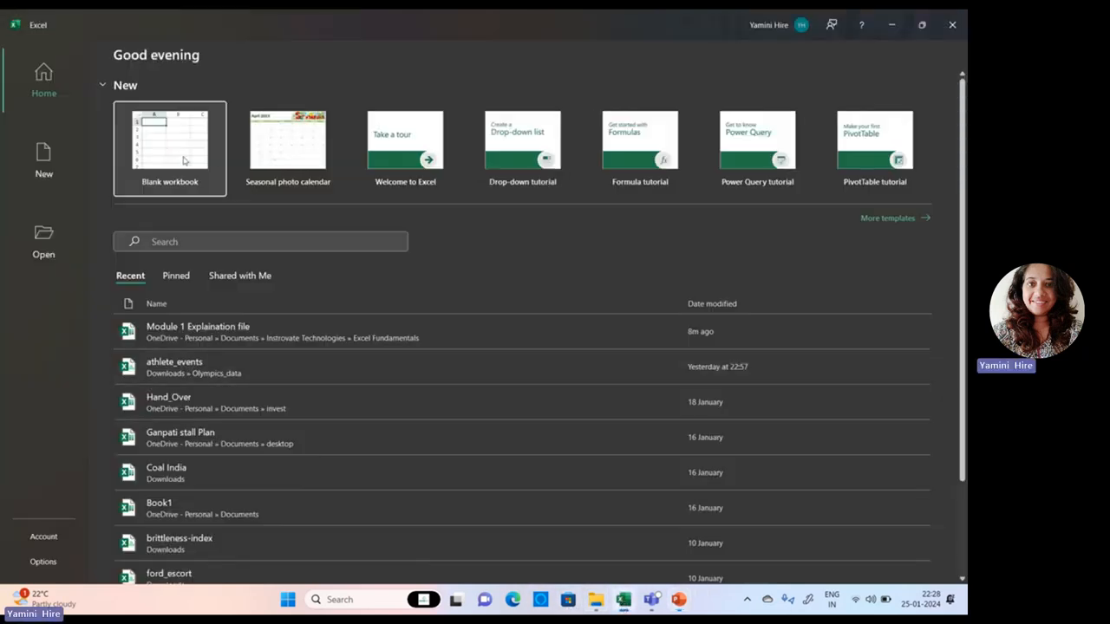
{"action": "left_click", "coordinate": [182, 156]}
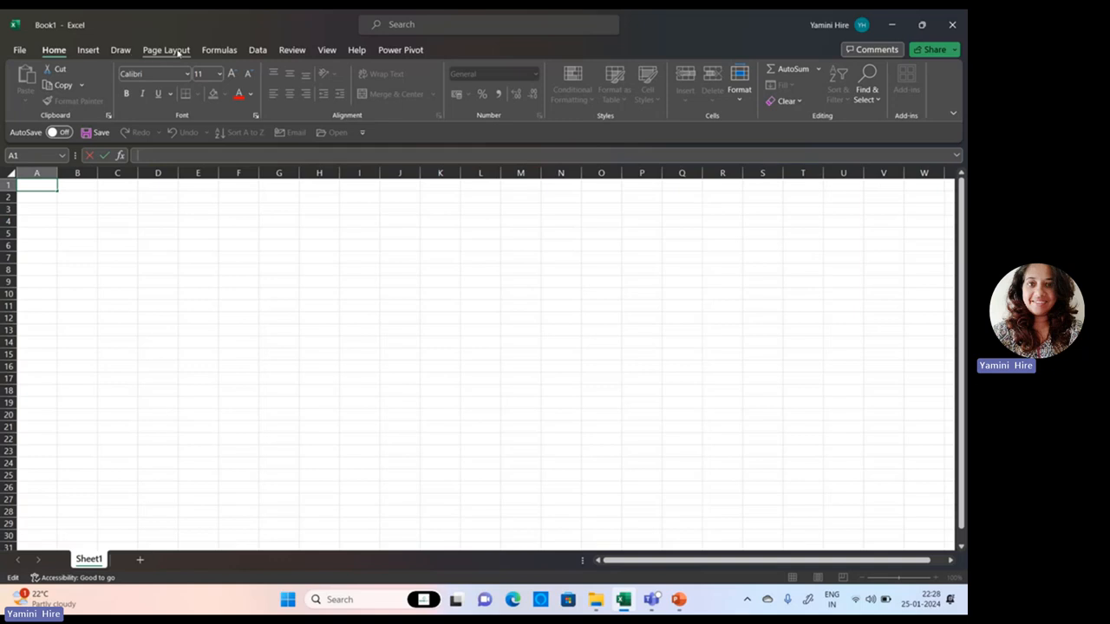
Step: Examine the ribbon commands offered under Insert, Home, Draw, Page Layout, Formulas, Data and Review
{"action": "left_click", "coordinate": [87, 50]}
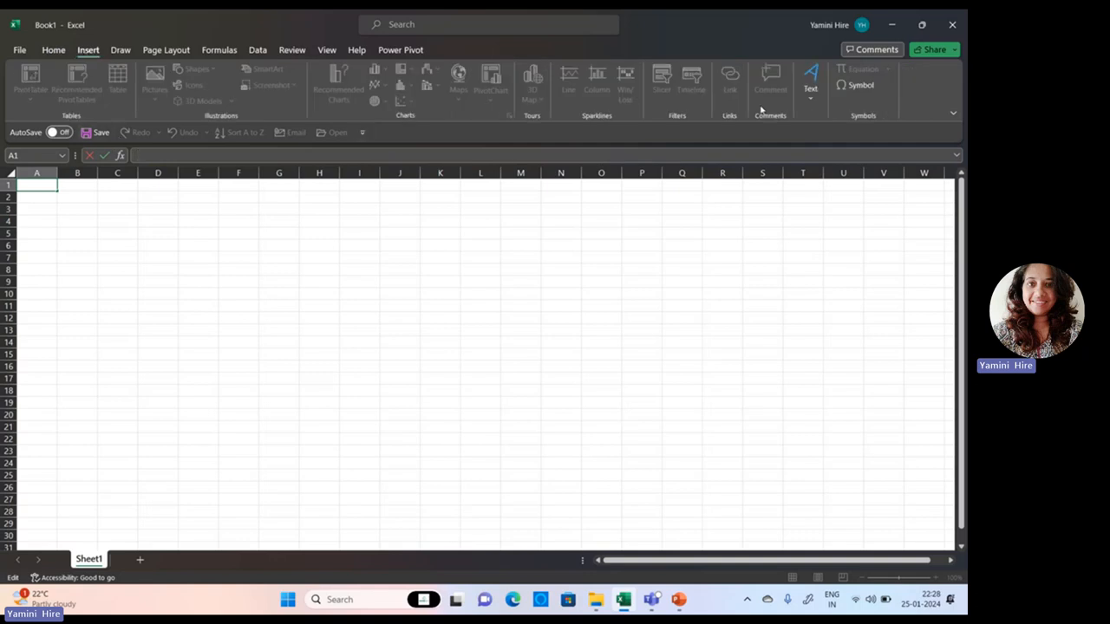
{"action": "left_click", "coordinate": [62, 53]}
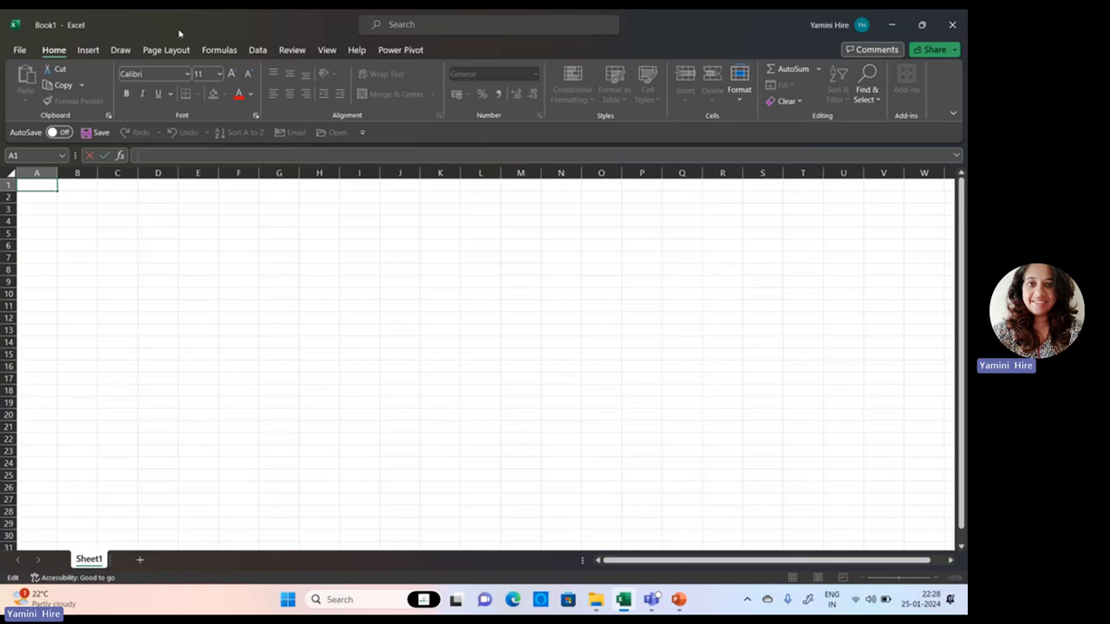
{"action": "left_click", "coordinate": [115, 51]}
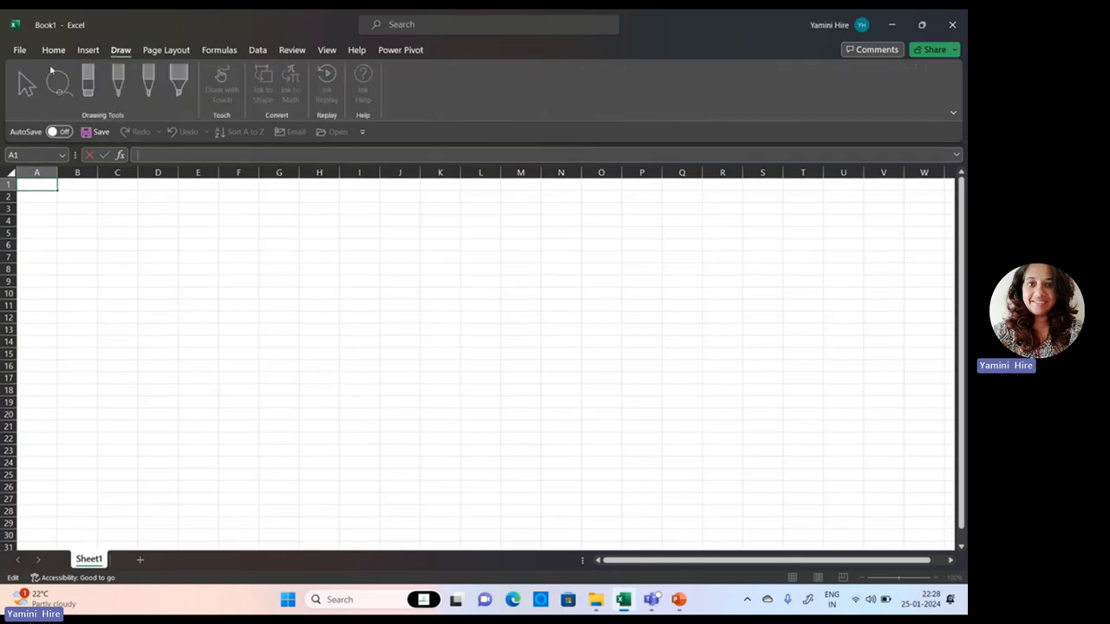
{"action": "left_click", "coordinate": [161, 49]}
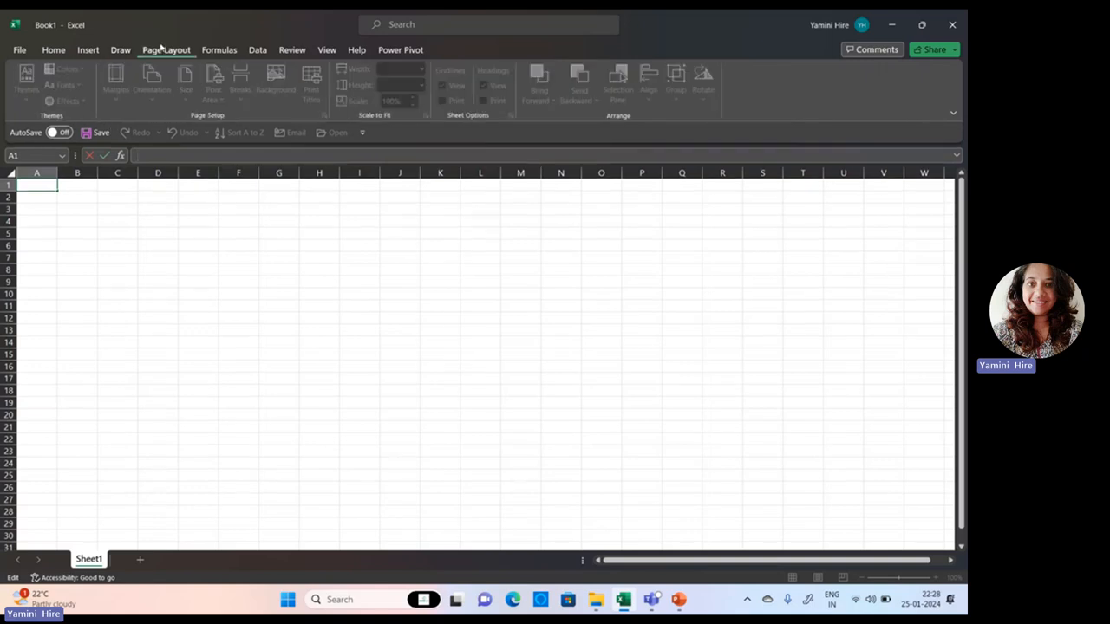
{"action": "left_click", "coordinate": [217, 51]}
{"action": "left_click", "coordinate": [258, 52]}
{"action": "left_click", "coordinate": [292, 52]}
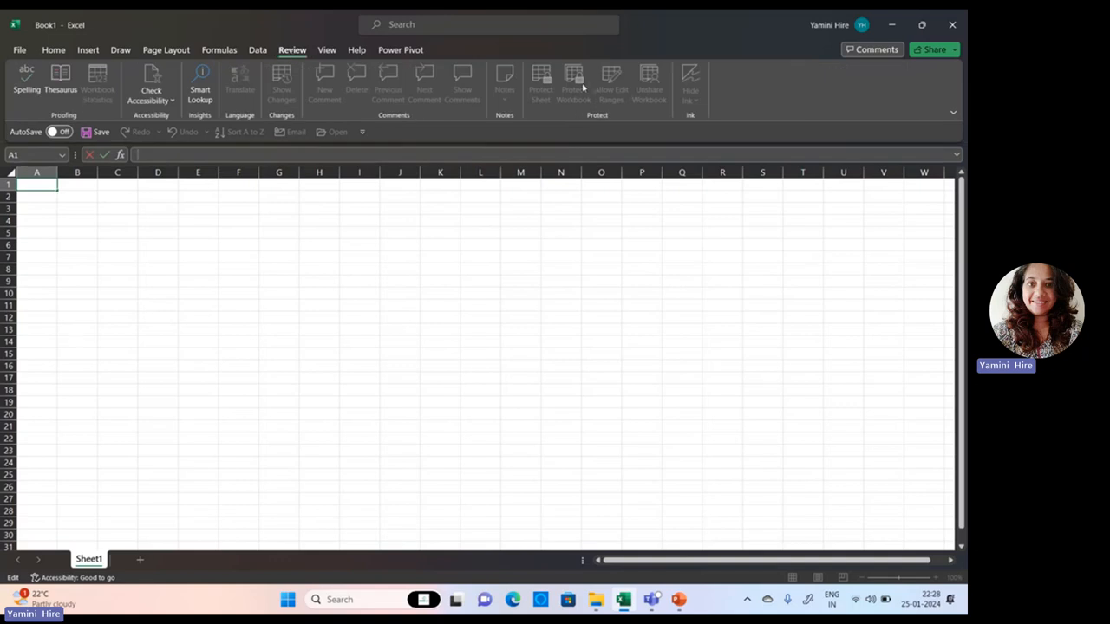
{"action": "left_click", "coordinate": [52, 50]}
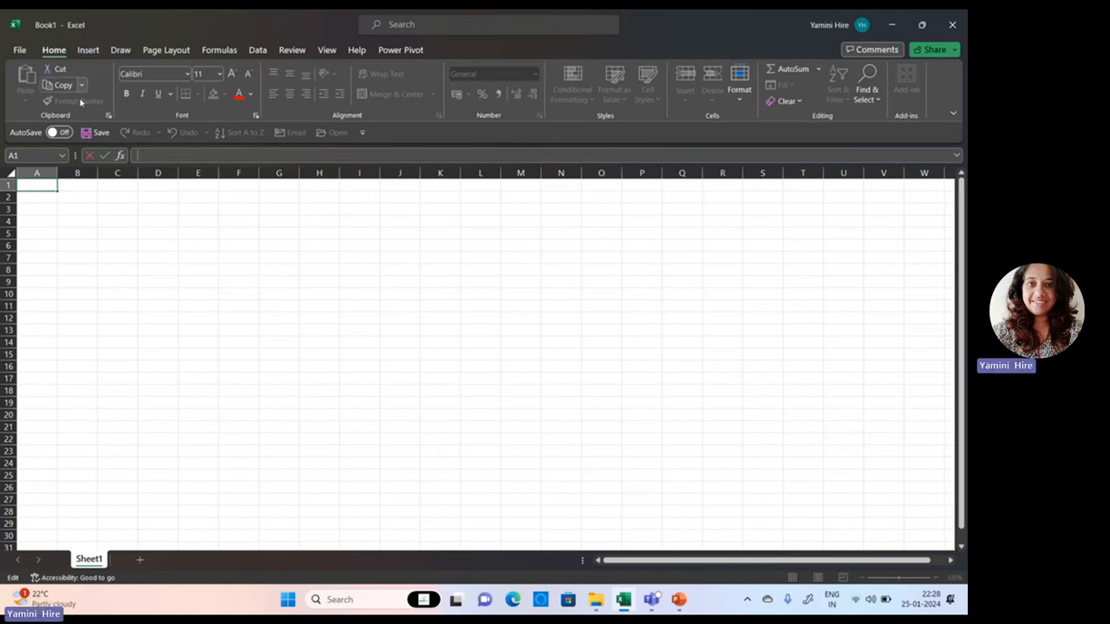
{"action": "left_click", "coordinate": [88, 50]}
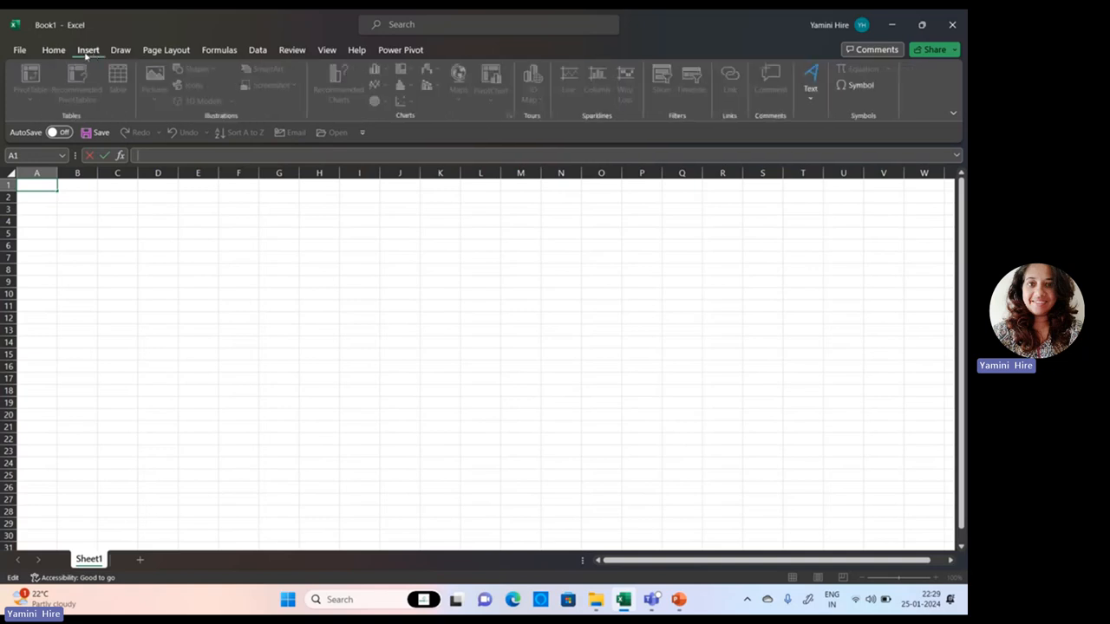
{"action": "left_click", "coordinate": [52, 50]}
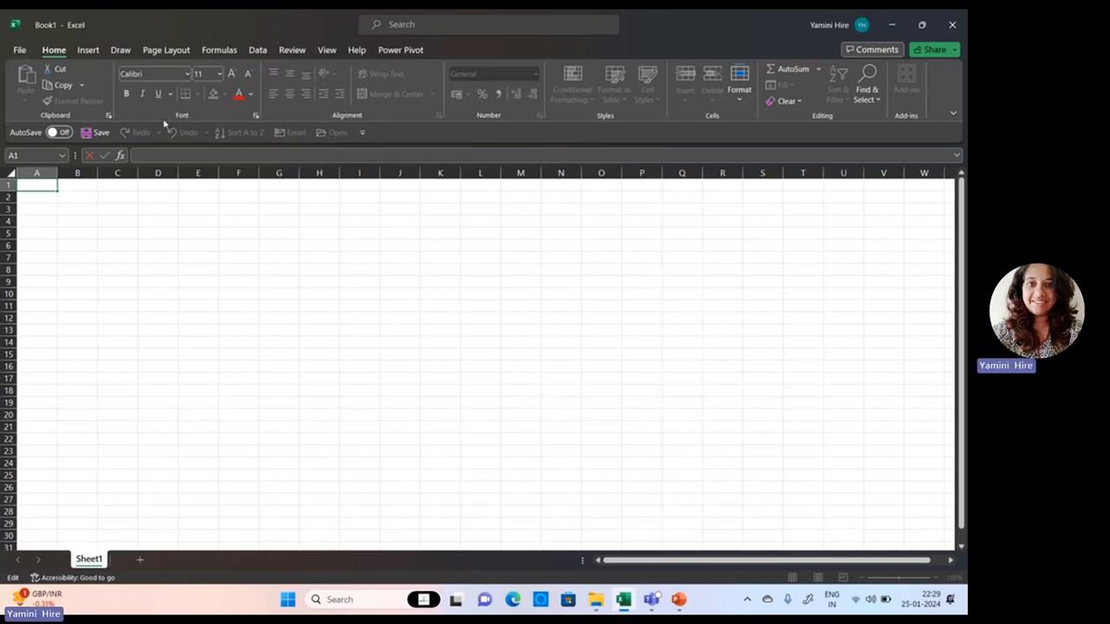
{"action": "left_click", "coordinate": [96, 52]}
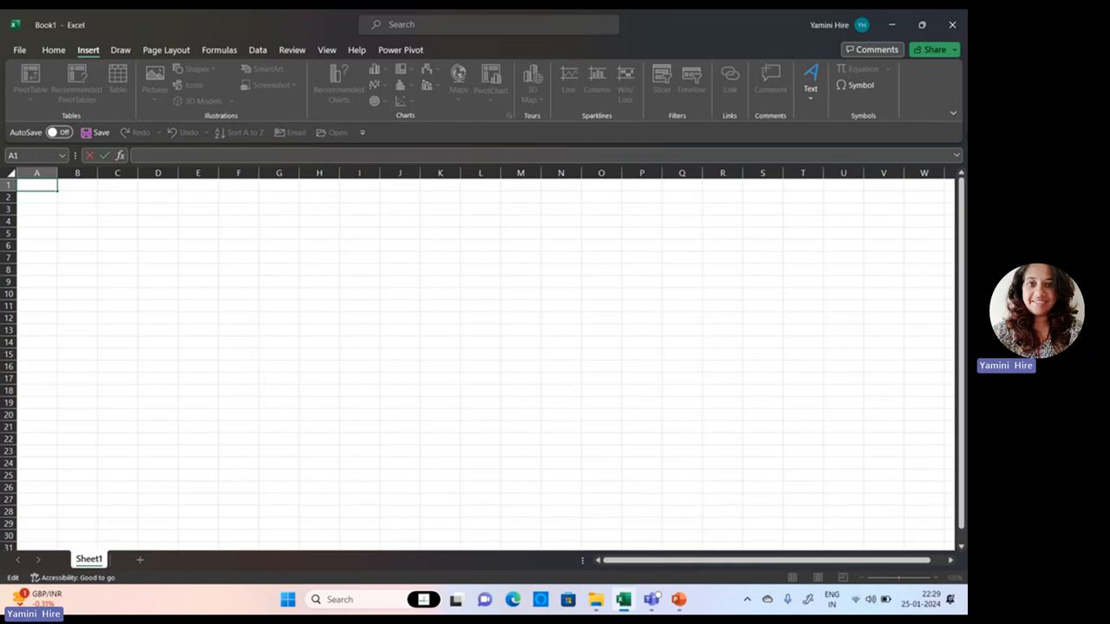
Step: Set the ribbon display to Always show Ribbon and select cell O12
{"action": "left_click", "coordinate": [953, 112]}
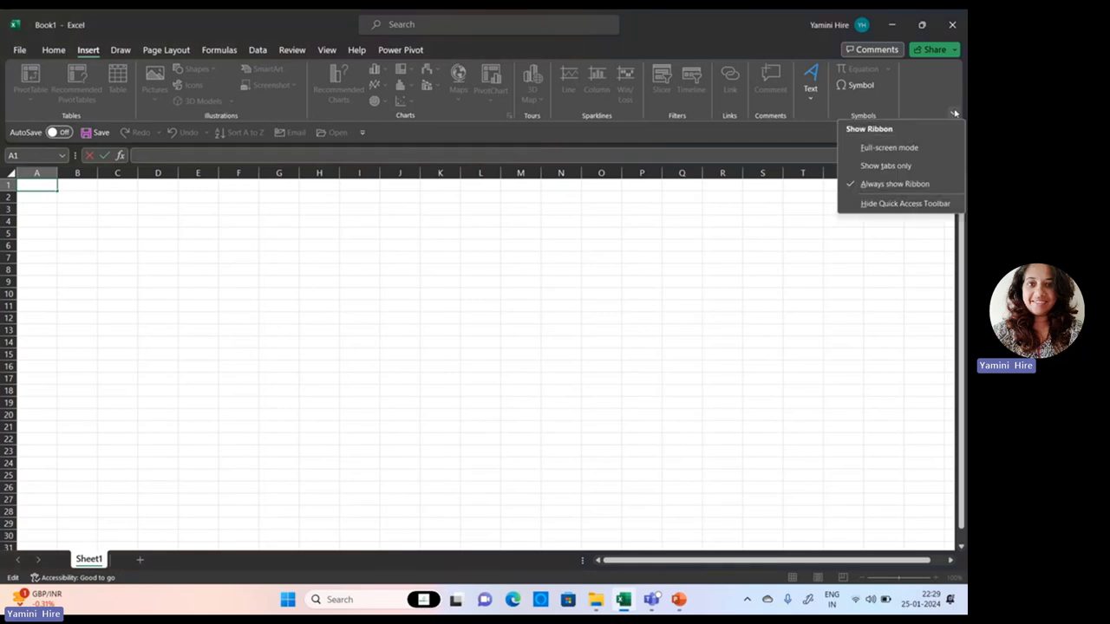
{"action": "left_click", "coordinate": [922, 184]}
{"action": "left_click", "coordinate": [601, 316]}
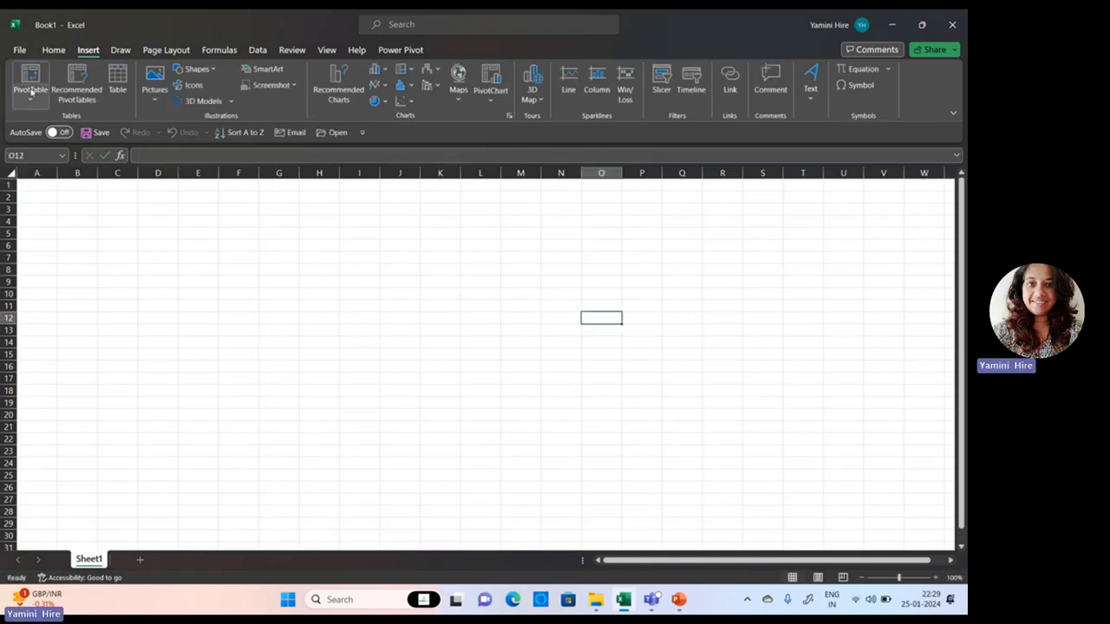
Step: Look at the Draw and Insert commands and reapply the Always show Ribbon setting
{"action": "left_click", "coordinate": [117, 50]}
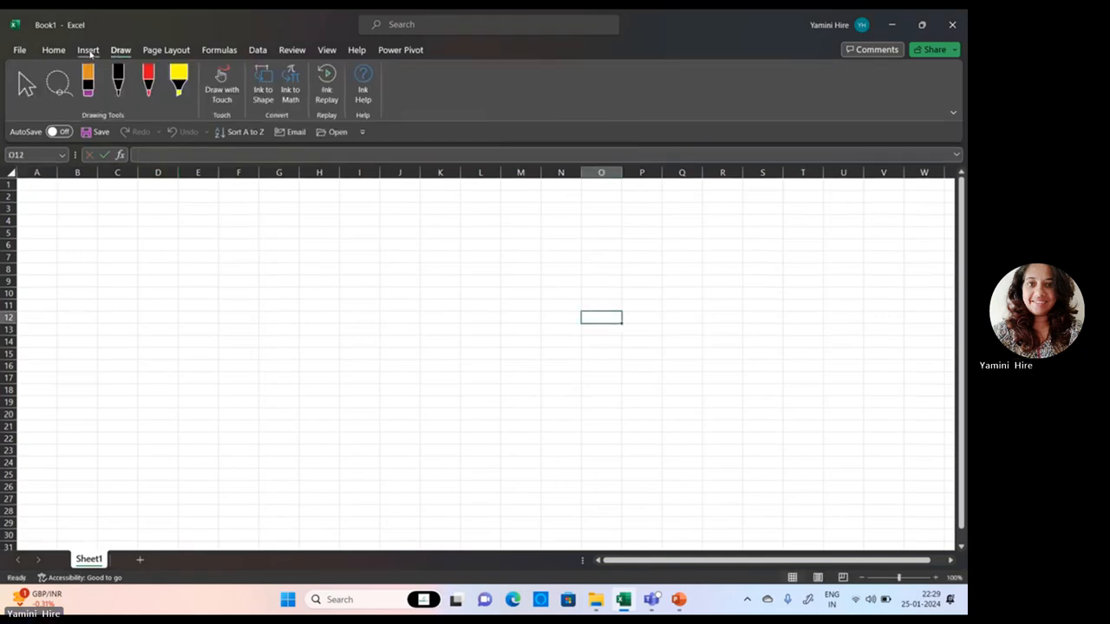
{"action": "left_click", "coordinate": [89, 51]}
{"action": "left_click", "coordinate": [952, 113]}
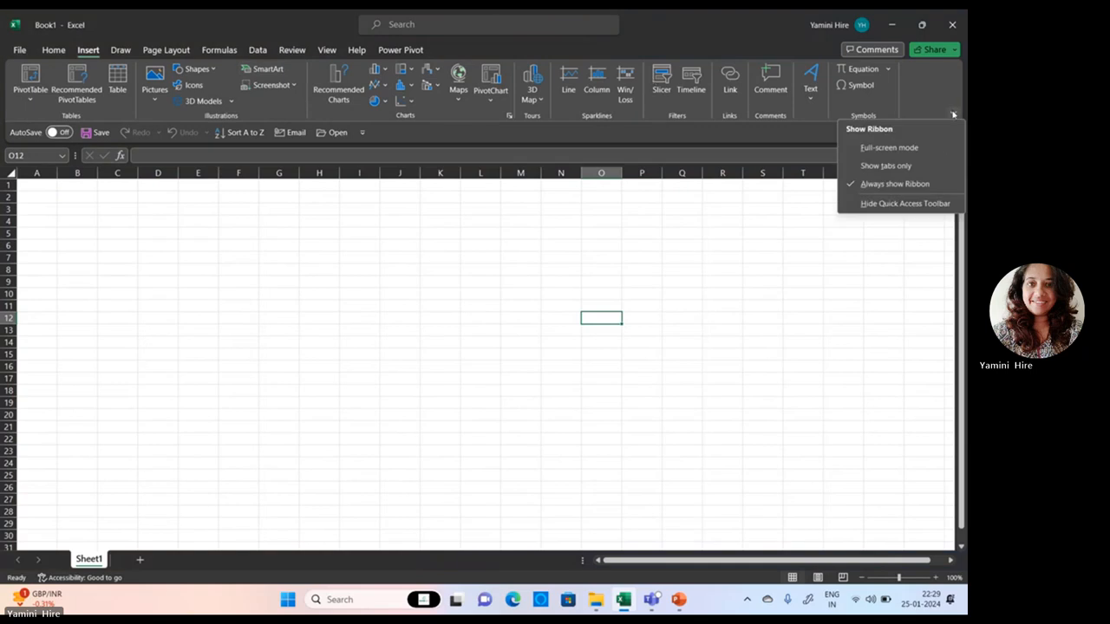
{"action": "left_click", "coordinate": [846, 185]}
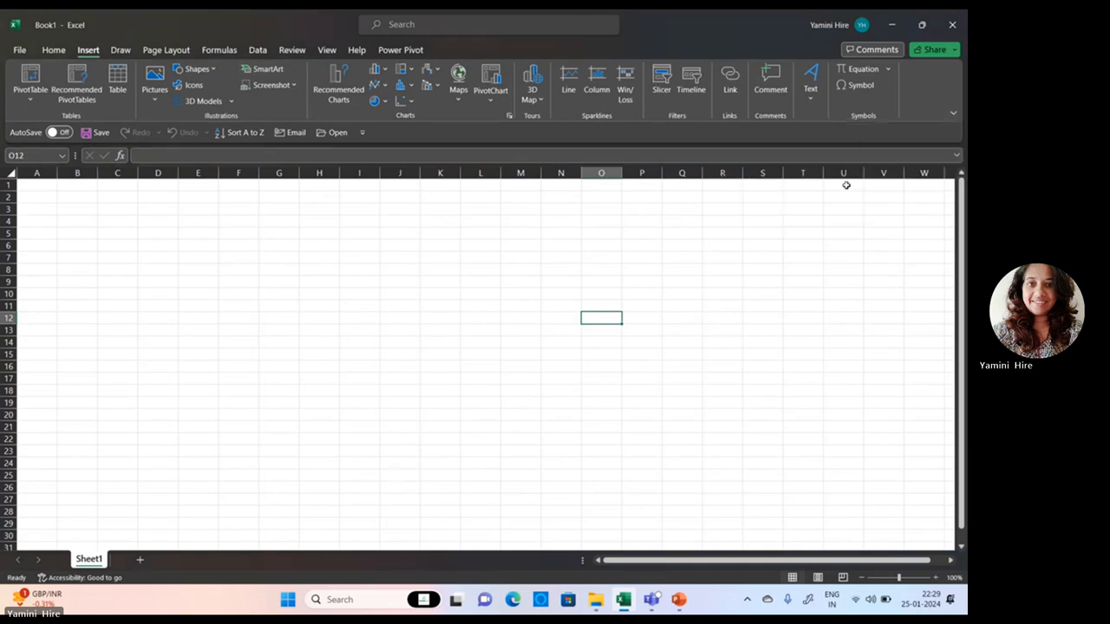
Step: Try the Show tabs only ribbon display with the Home and Insert commands, and return to Always show Ribbon
{"action": "left_click", "coordinate": [953, 113]}
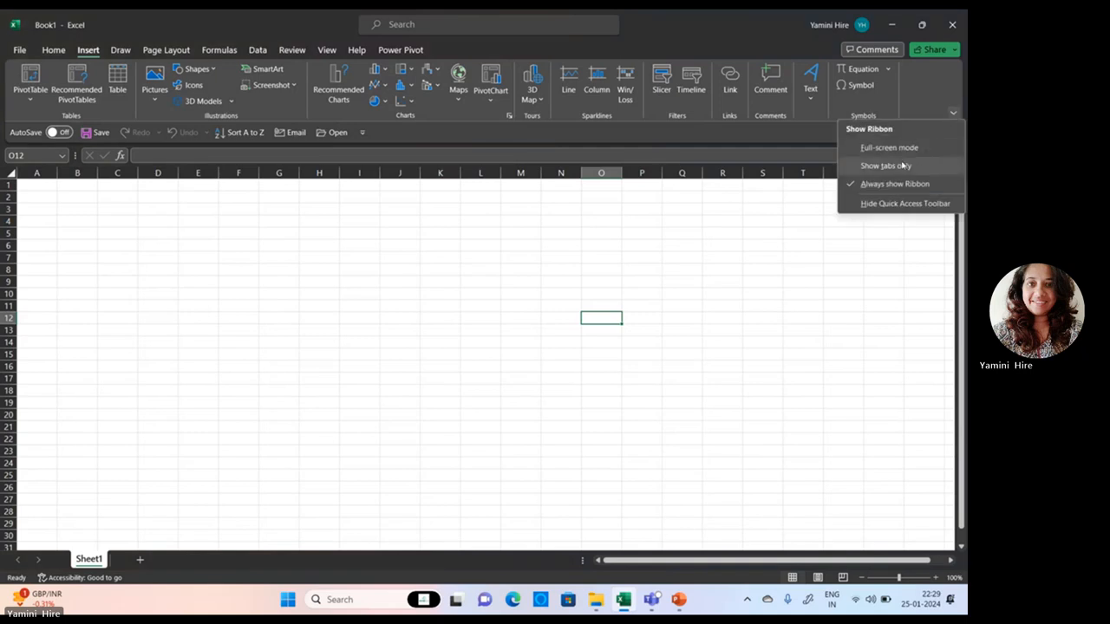
{"action": "left_click", "coordinate": [901, 165]}
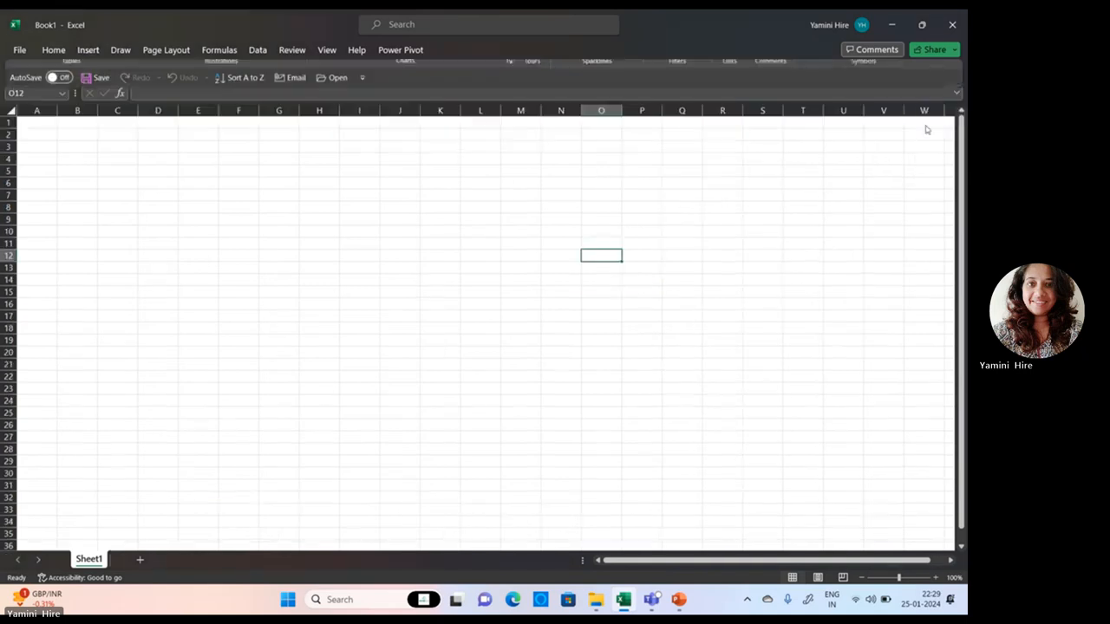
{"action": "left_click", "coordinate": [53, 50]}
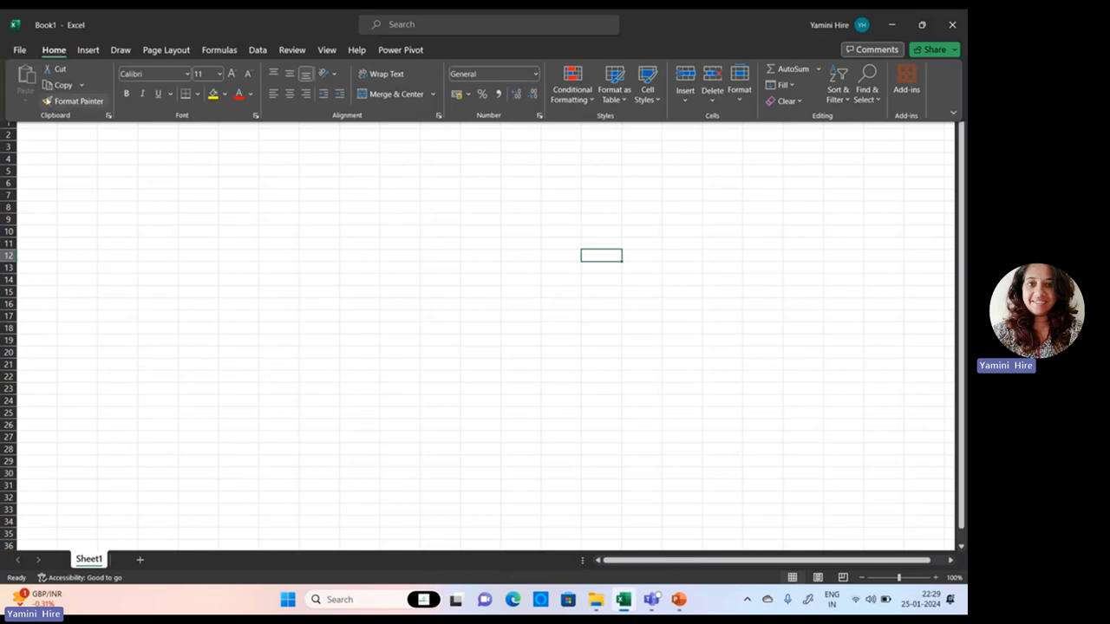
{"action": "left_click", "coordinate": [90, 50]}
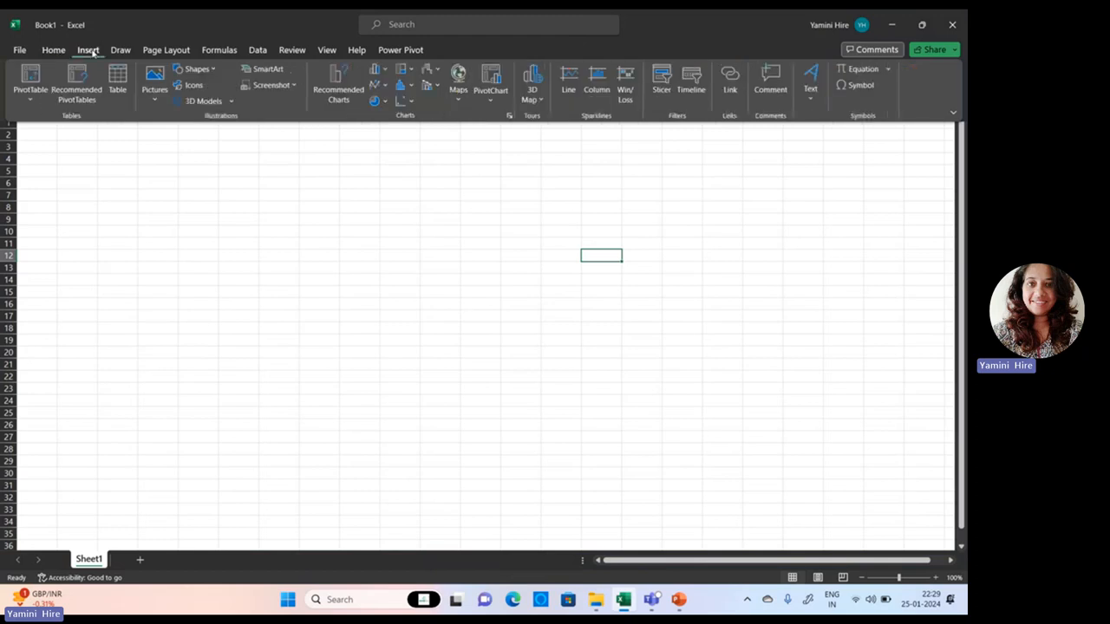
{"action": "left_click", "coordinate": [106, 202]}
{"action": "left_click", "coordinate": [54, 50]}
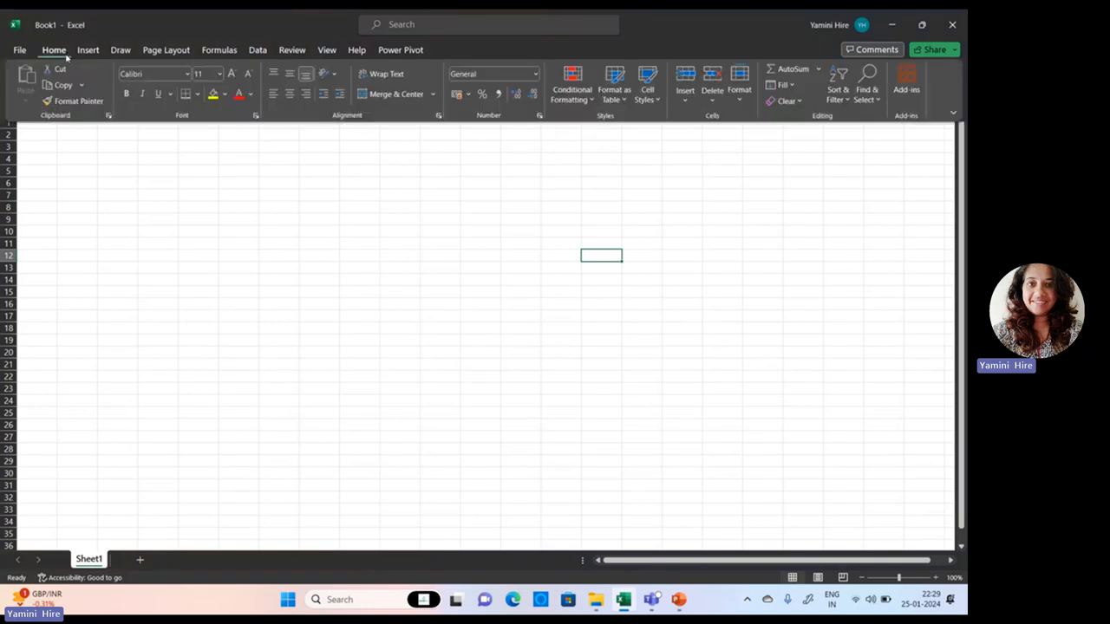
{"action": "left_click", "coordinate": [953, 112]}
{"action": "left_click", "coordinate": [932, 183]}
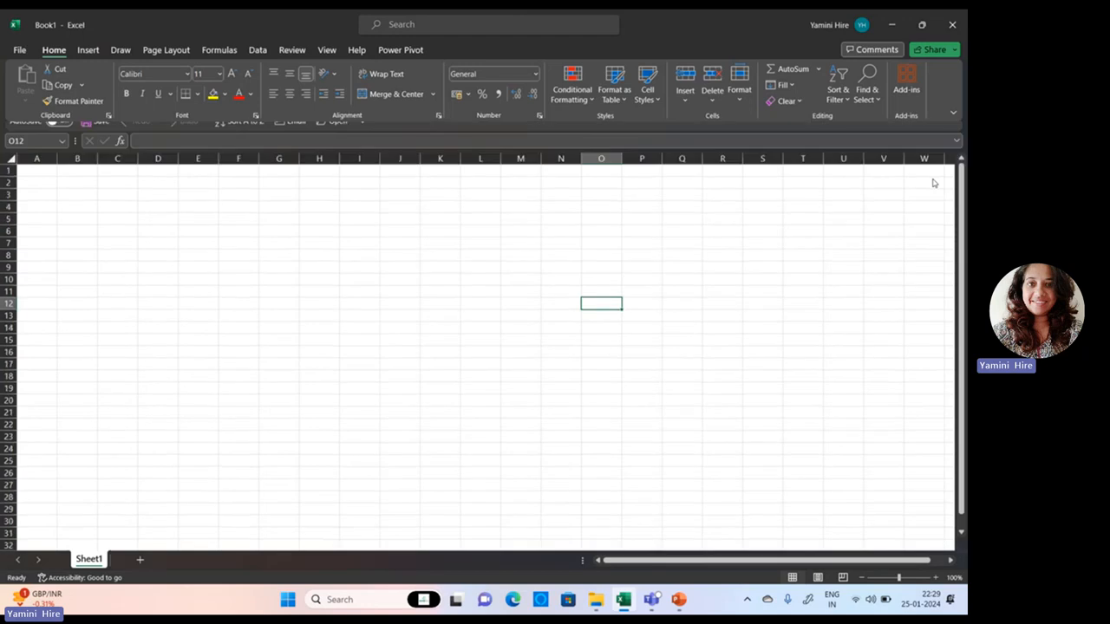
Step: Collapse the ribbon to tabs only once more, peek at the Insert commands, and restore Always show Ribbon
{"action": "left_click", "coordinate": [952, 113]}
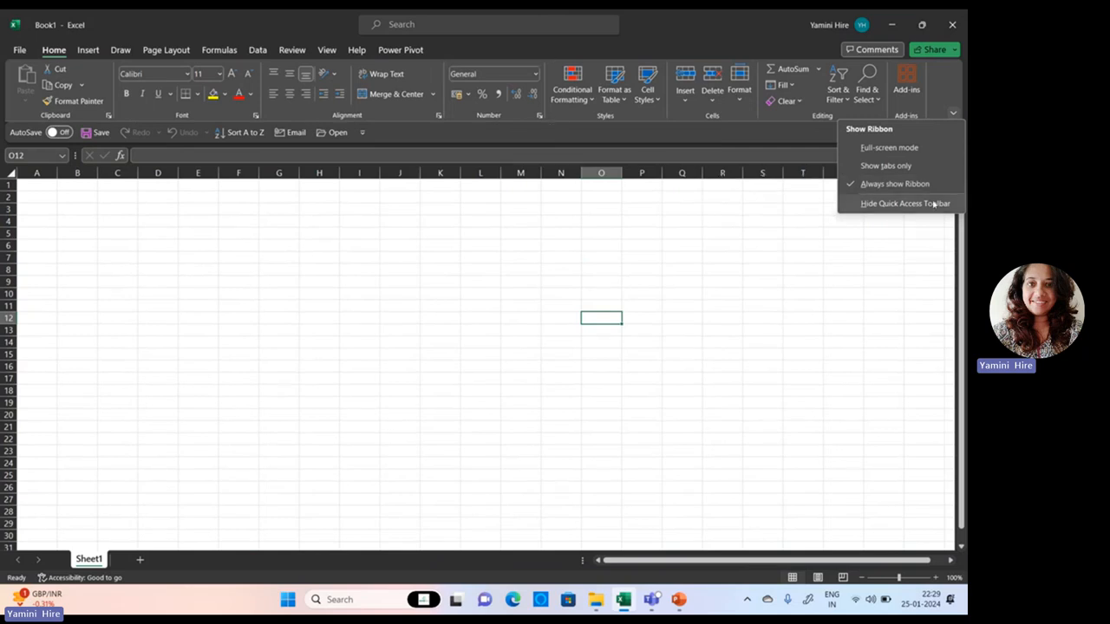
{"action": "left_click", "coordinate": [906, 166]}
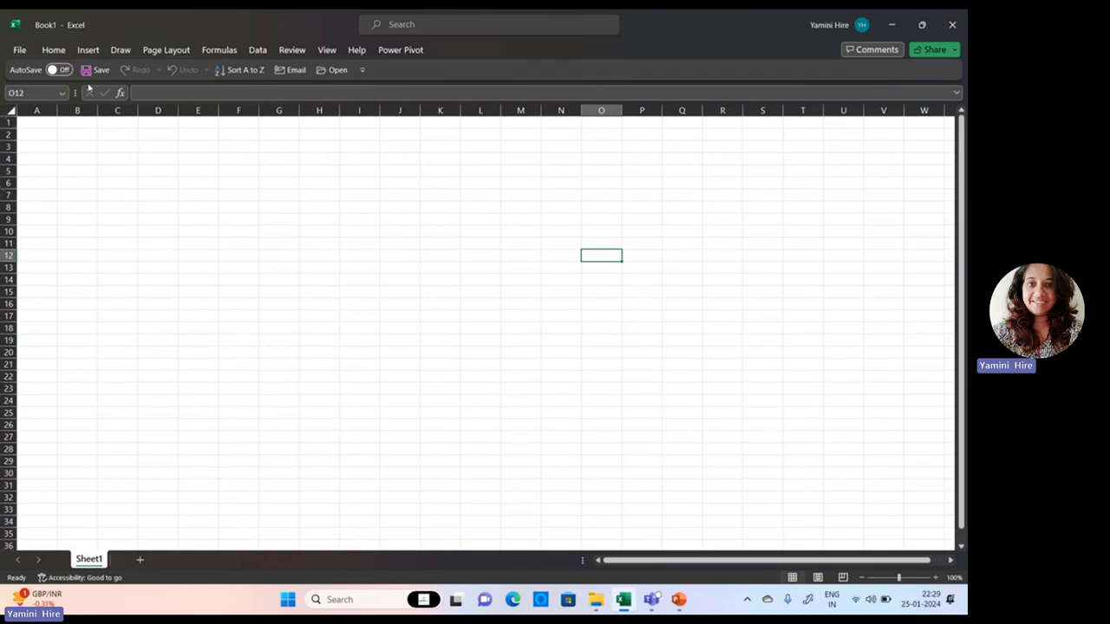
{"action": "left_click", "coordinate": [88, 50]}
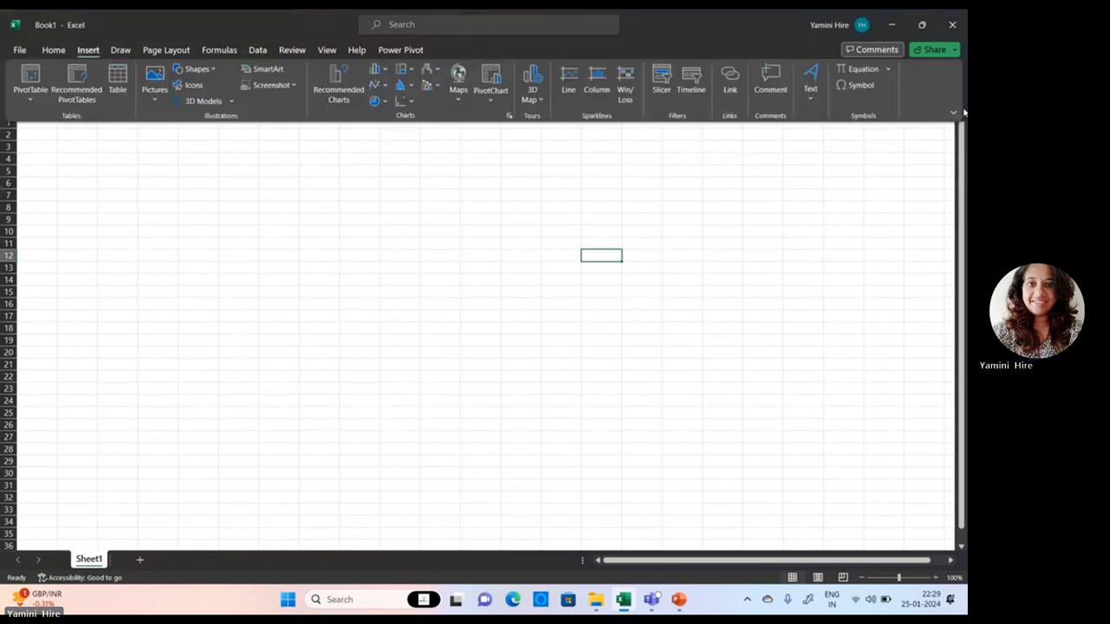
{"action": "left_click", "coordinate": [953, 113]}
{"action": "left_click", "coordinate": [914, 184]}
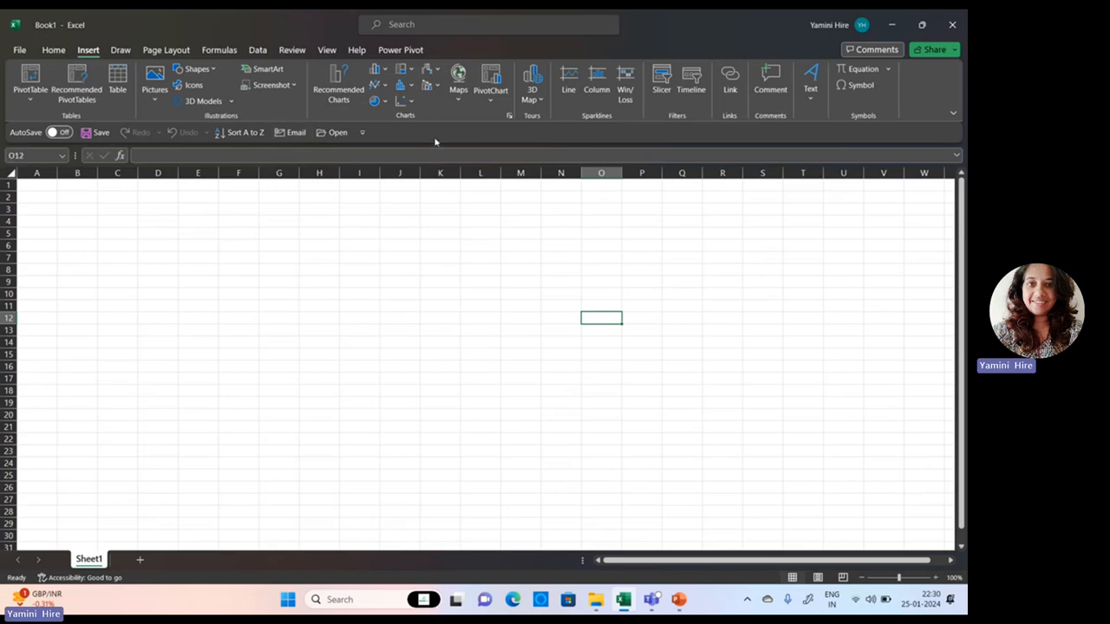
Step: Add Spelling to the Quick Access Toolbar and remove Open from it
{"action": "left_click", "coordinate": [362, 131]}
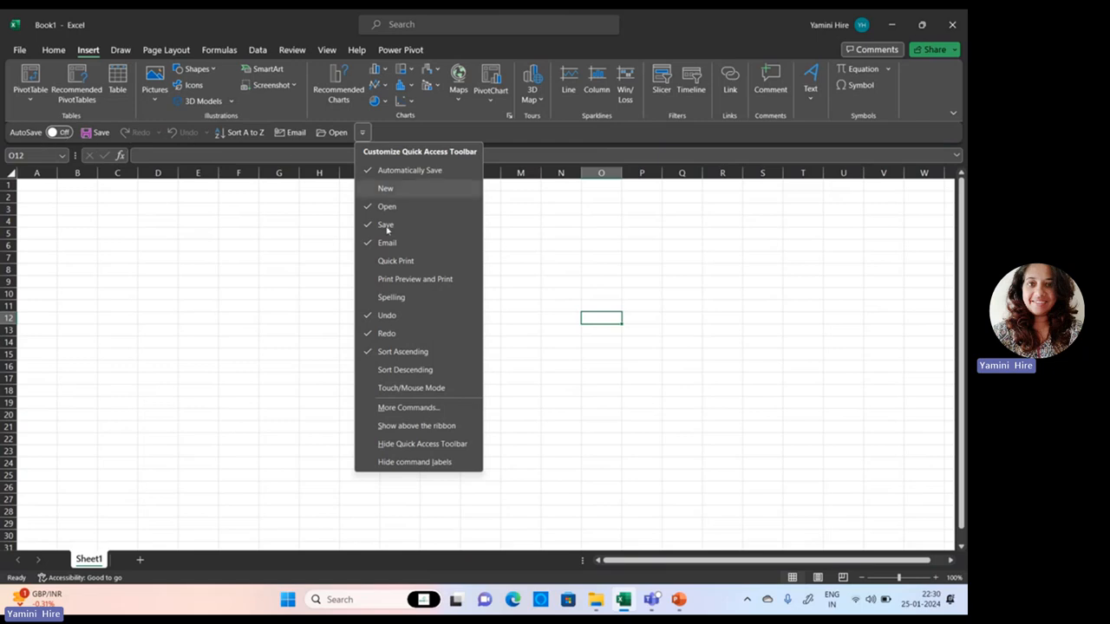
{"action": "left_click", "coordinate": [392, 297]}
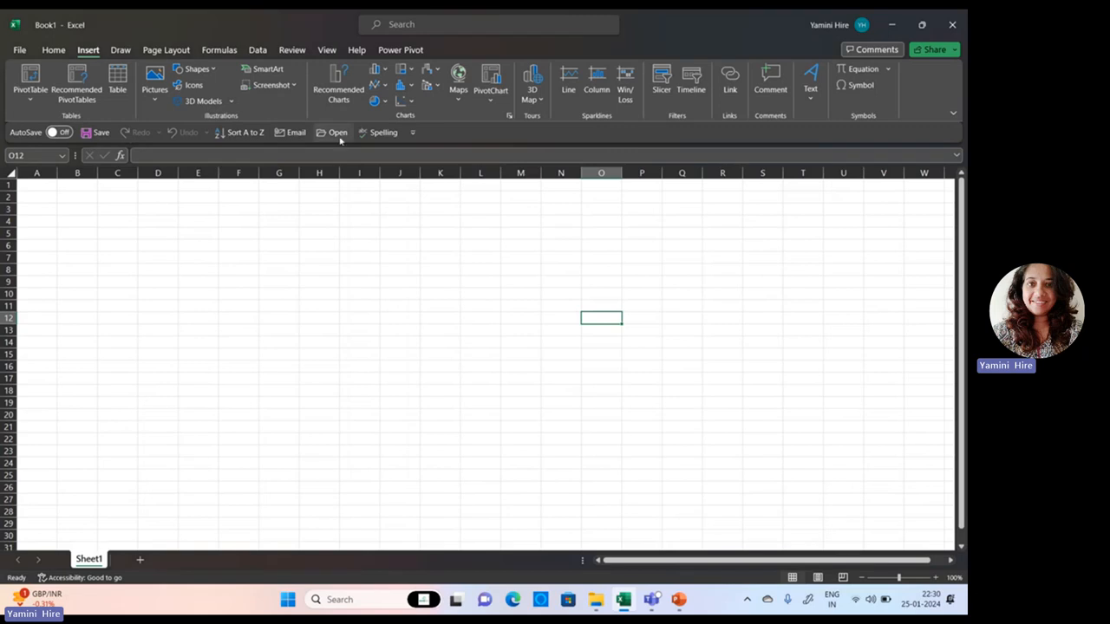
{"action": "left_click", "coordinate": [414, 132]}
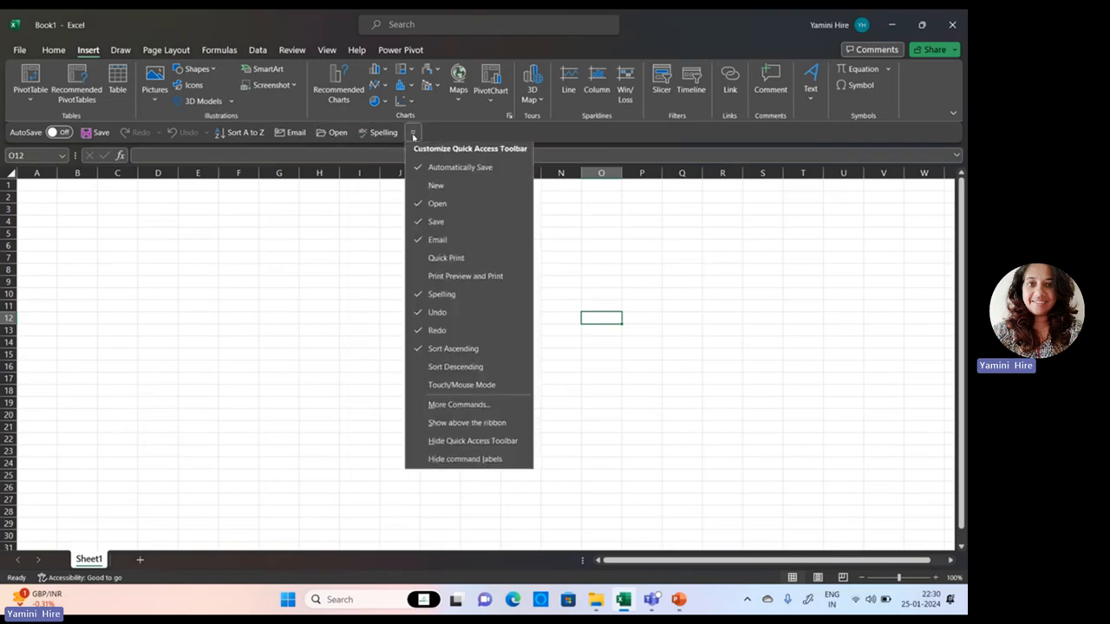
{"action": "left_click", "coordinate": [433, 208]}
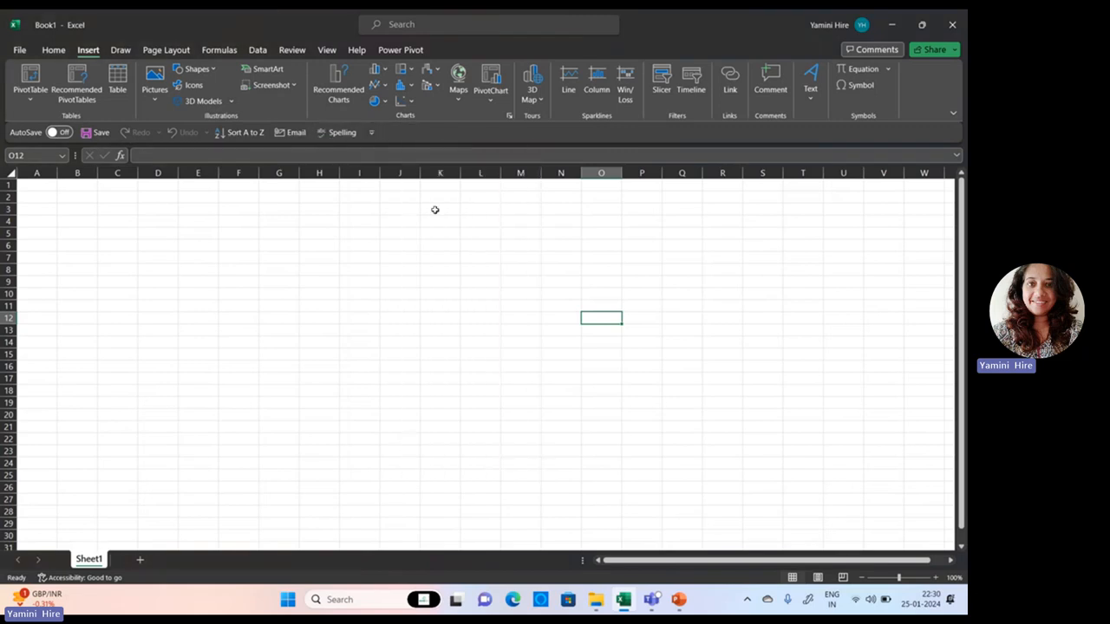
Step: Hide the Quick Access Toolbar and show it again
{"action": "left_click", "coordinate": [371, 132]}
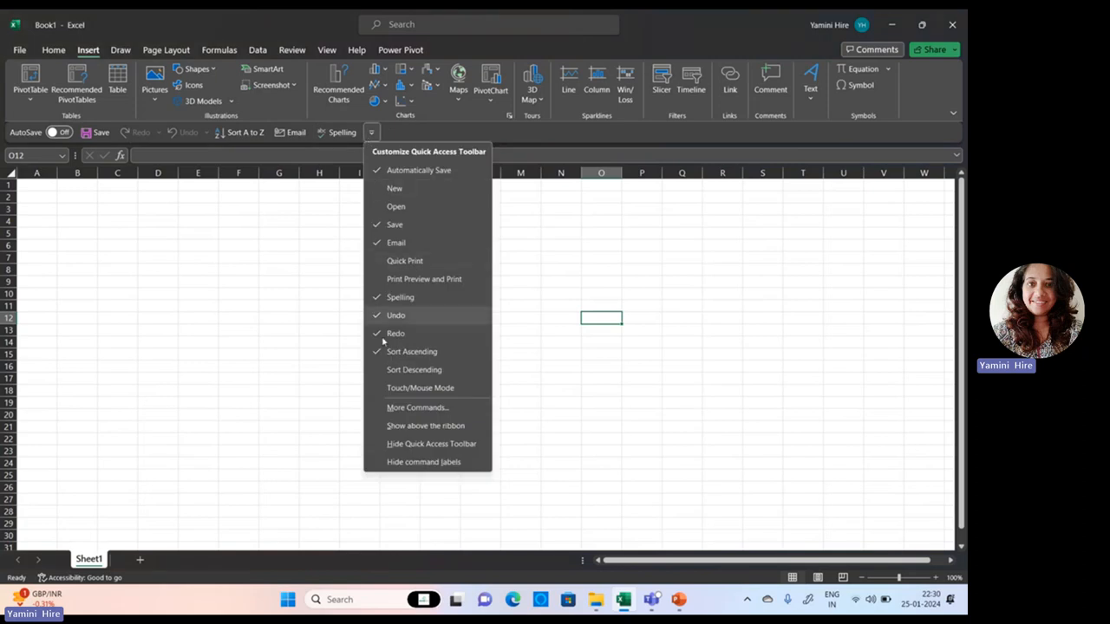
{"action": "left_click", "coordinate": [431, 444]}
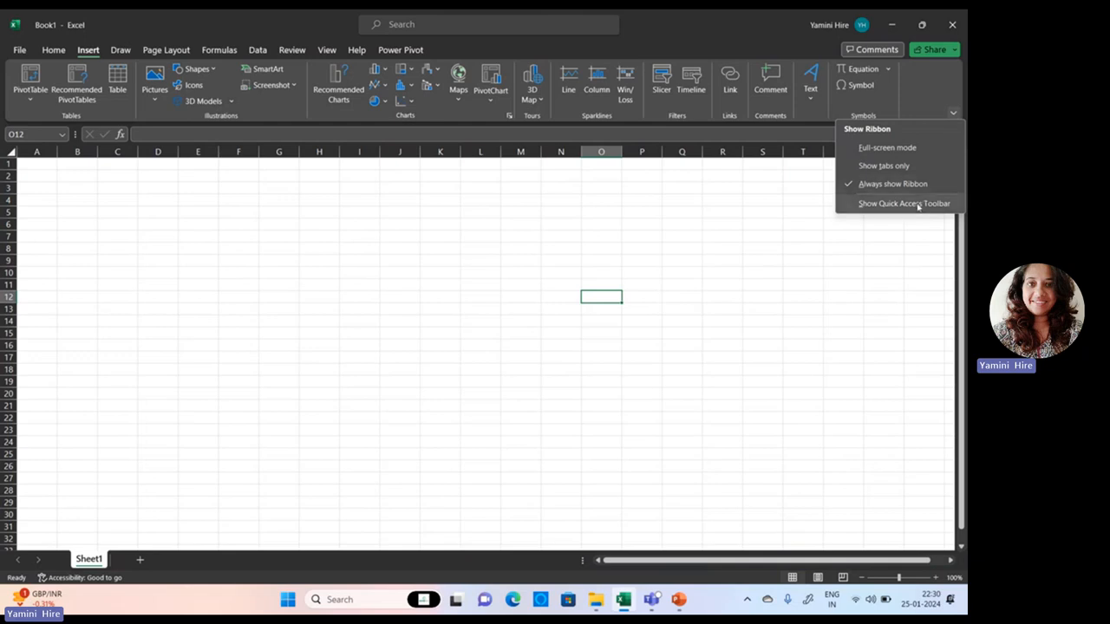
{"action": "left_click", "coordinate": [904, 204]}
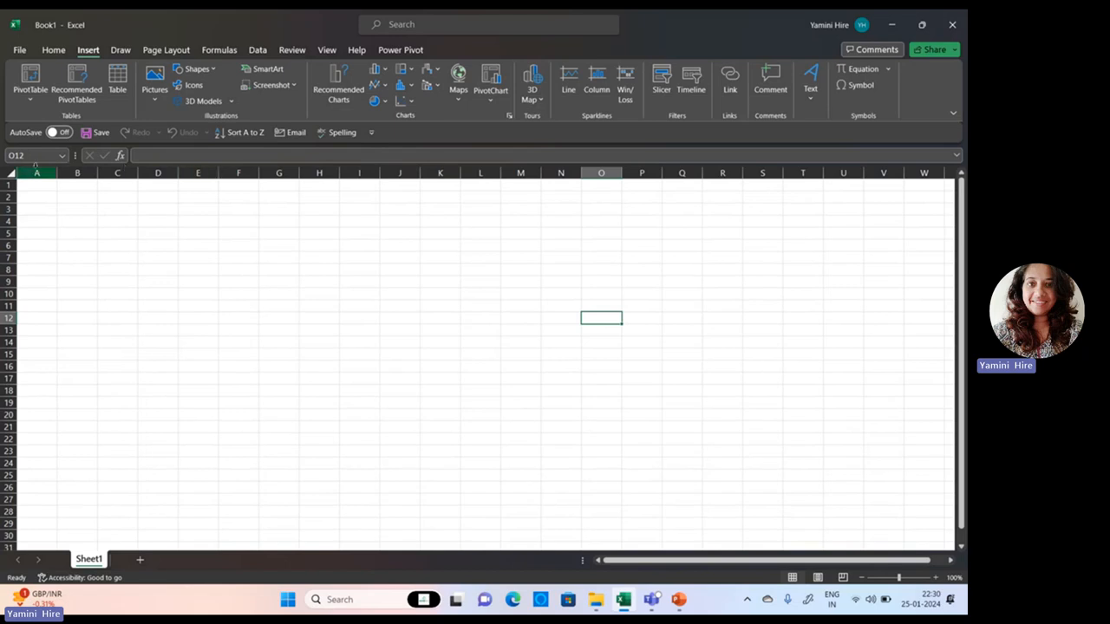
Step: Step through columns A to G by selecting each in turn, using cell D1 for column D
{"action": "left_click", "coordinate": [35, 172]}
{"action": "left_click", "coordinate": [76, 173]}
{"action": "left_click", "coordinate": [117, 173]}
{"action": "left_click", "coordinate": [156, 184]}
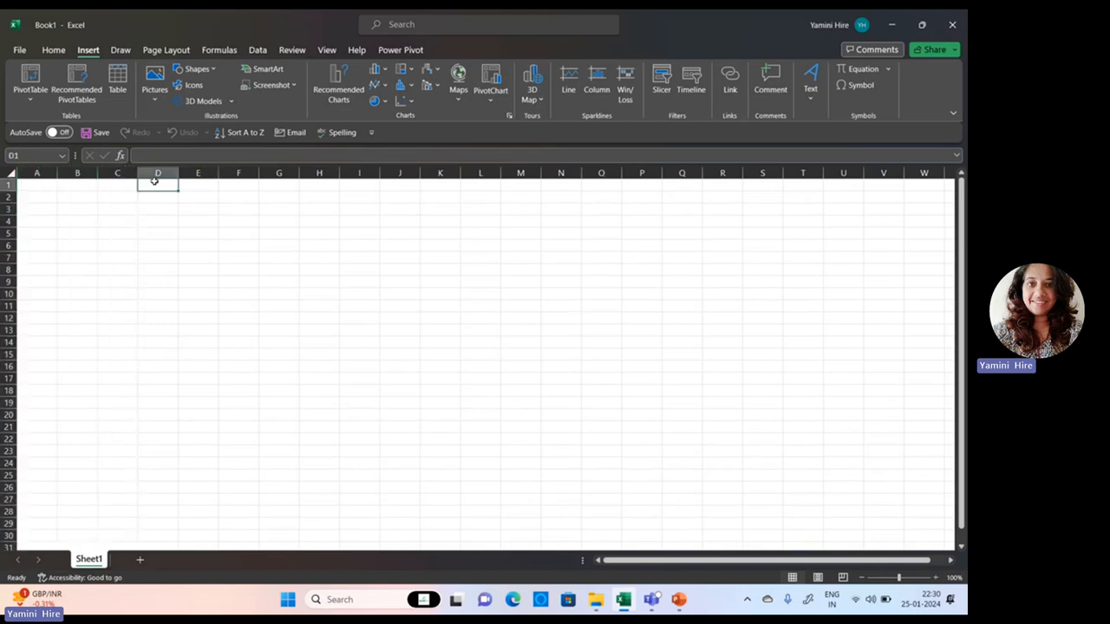
{"action": "left_click", "coordinate": [193, 173]}
{"action": "left_click", "coordinate": [237, 173]}
{"action": "left_click", "coordinate": [278, 172]}
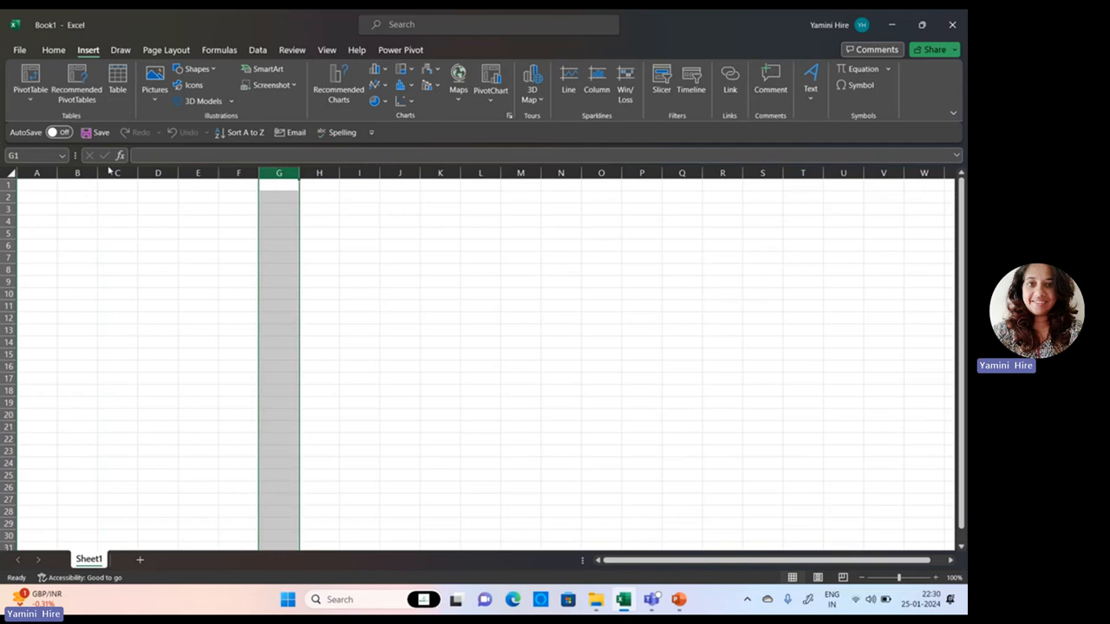
Step: Alternate the selection between all of column A and cell A1 to examine the Name Box address
{"action": "left_click", "coordinate": [36, 174]}
{"action": "left_click", "coordinate": [41, 185]}
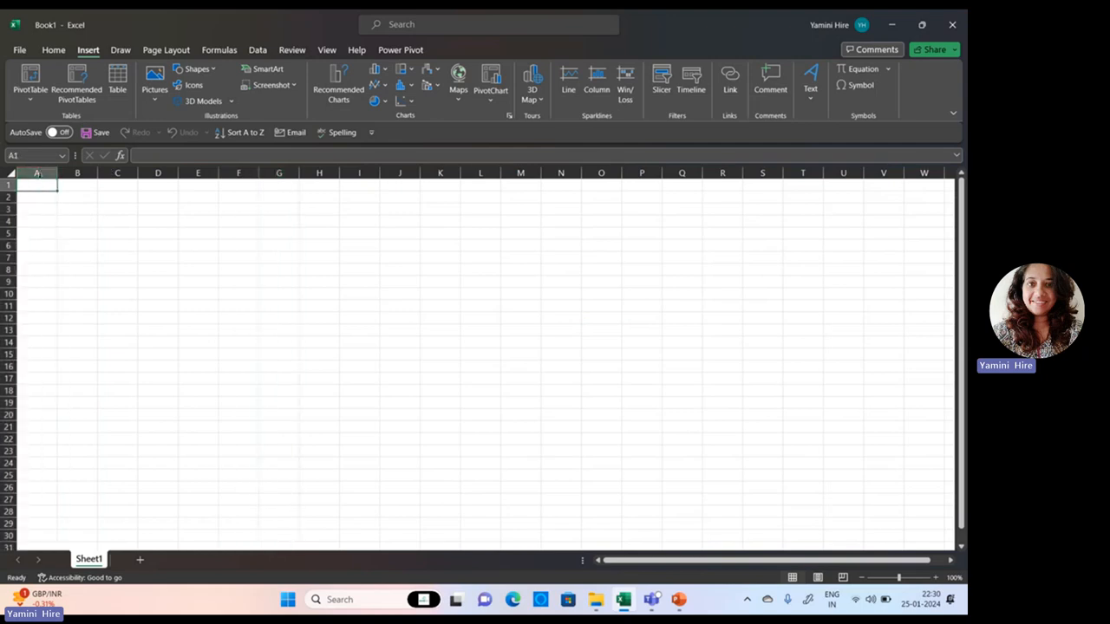
{"action": "left_click", "coordinate": [37, 173]}
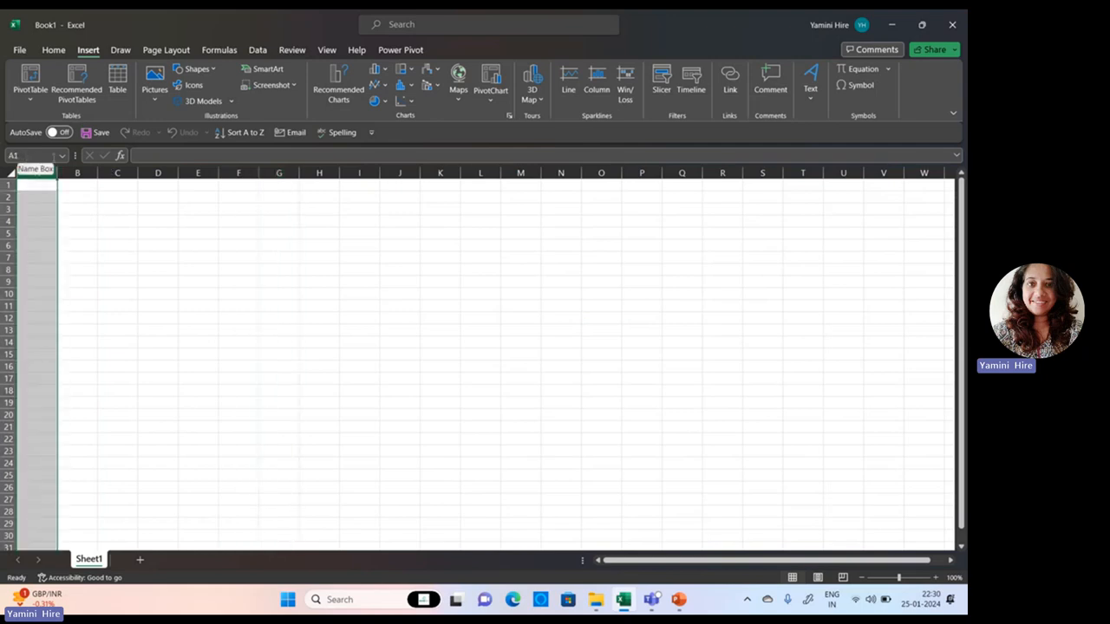
{"action": "left_click", "coordinate": [29, 184]}
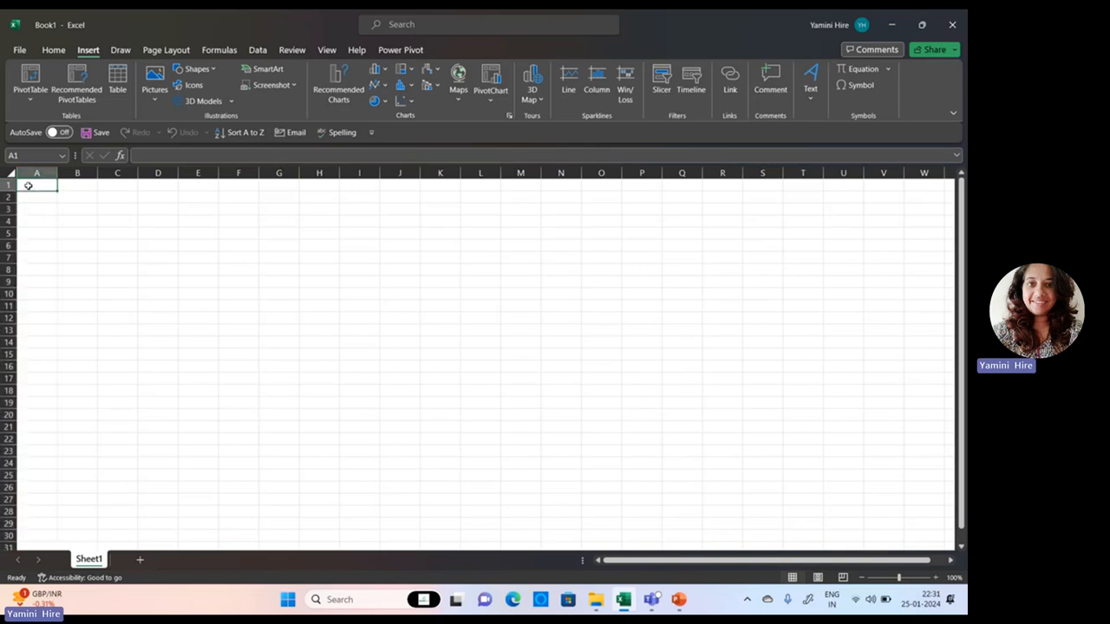
Step: Select cells C2 and F9 to view their addresses, place the cursor in F9's formula bar, and move to C7
{"action": "left_click", "coordinate": [111, 199]}
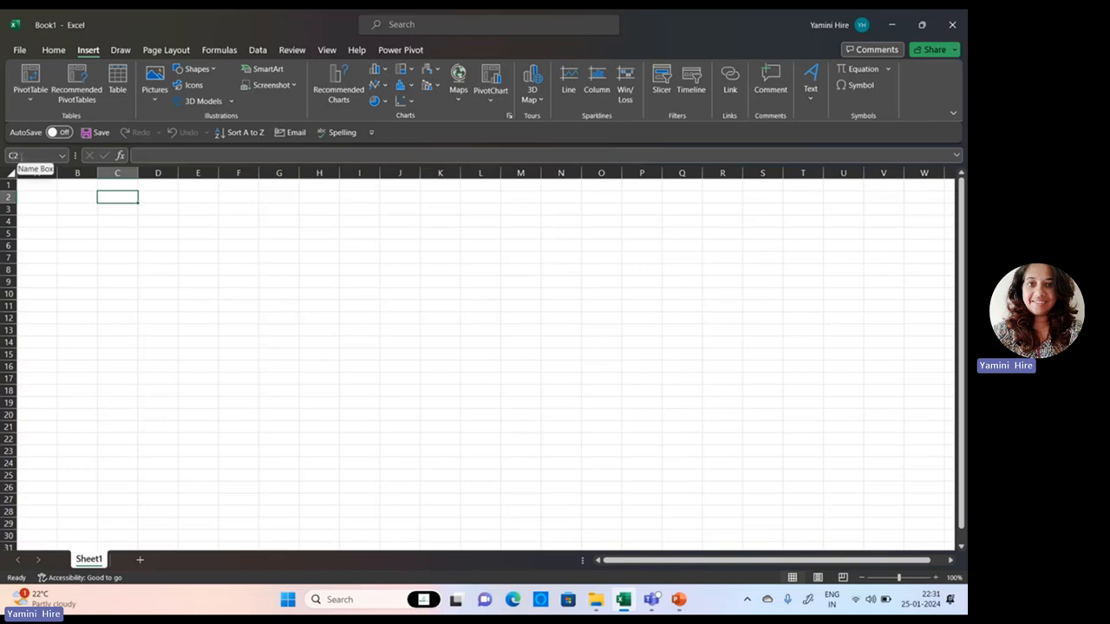
{"action": "left_click", "coordinate": [242, 282]}
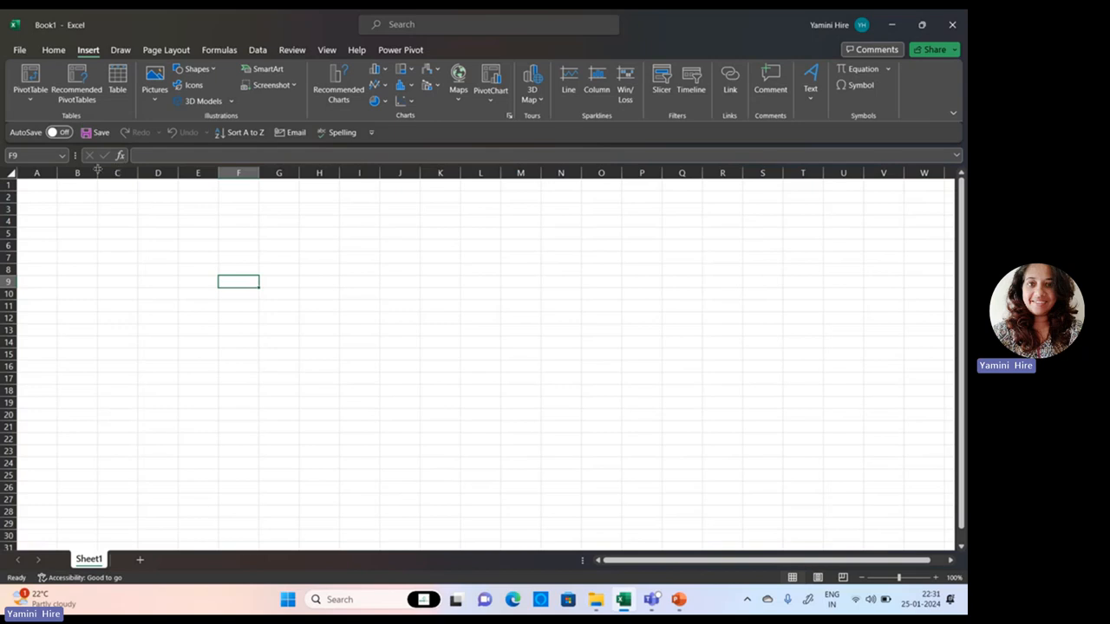
{"action": "left_click", "coordinate": [161, 154]}
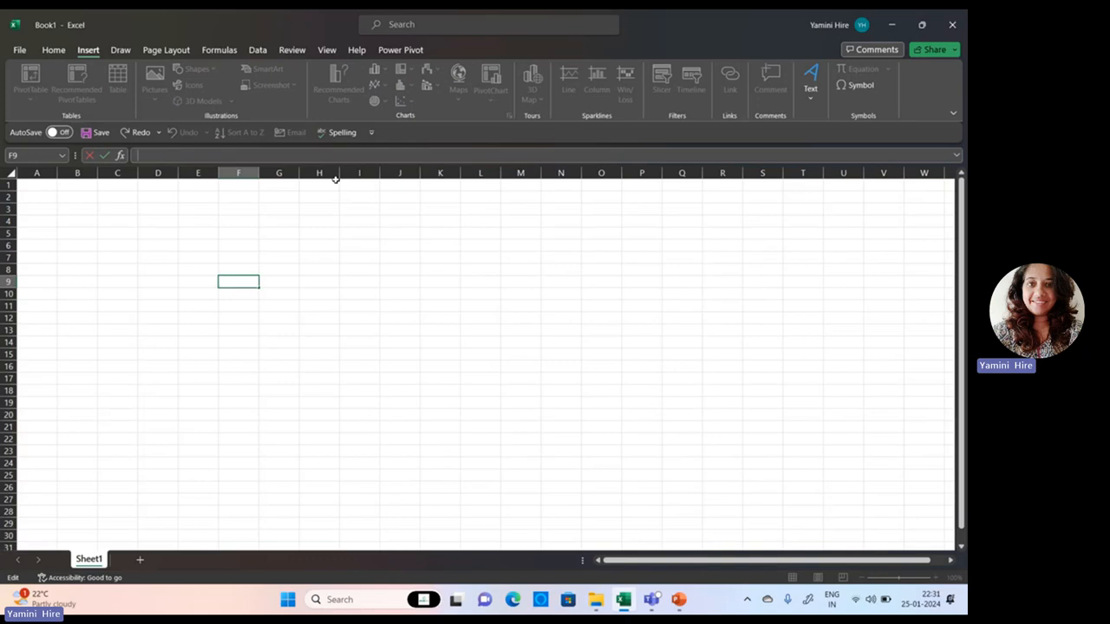
{"action": "left_click", "coordinate": [113, 257]}
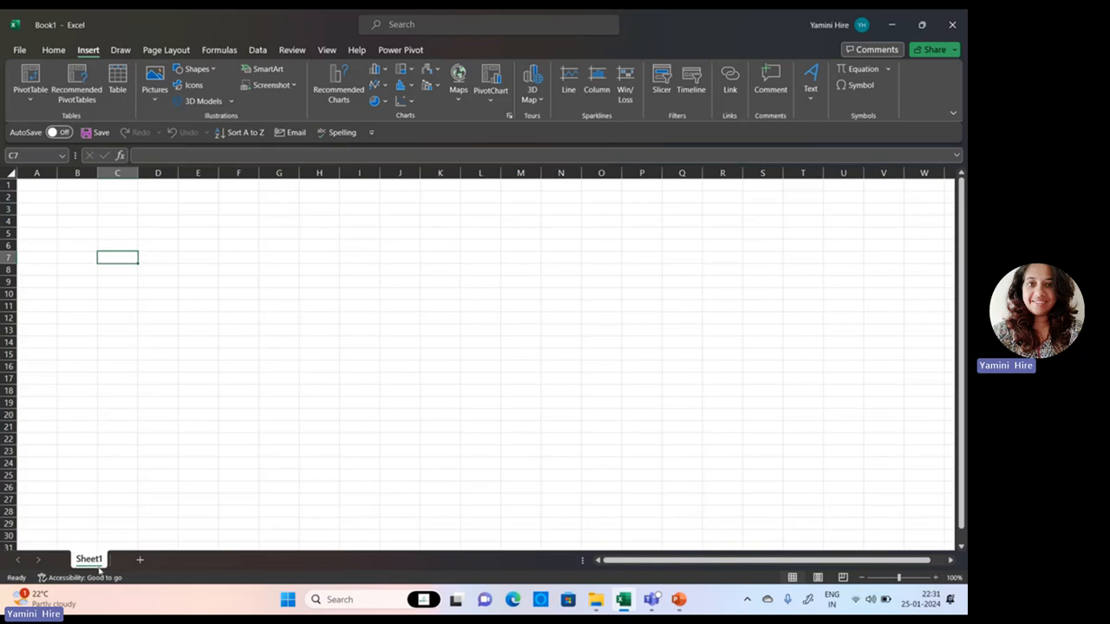
Step: Add two new worksheets after Sheet1 and rename Sheet1 as First
{"action": "left_click", "coordinate": [139, 560]}
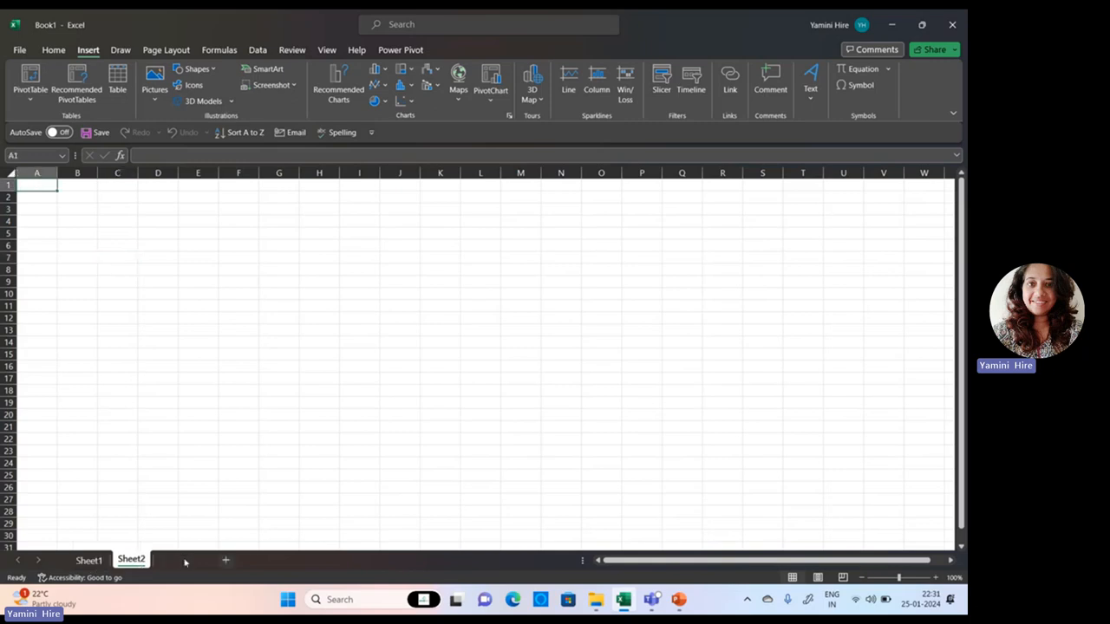
{"action": "left_click", "coordinate": [185, 562]}
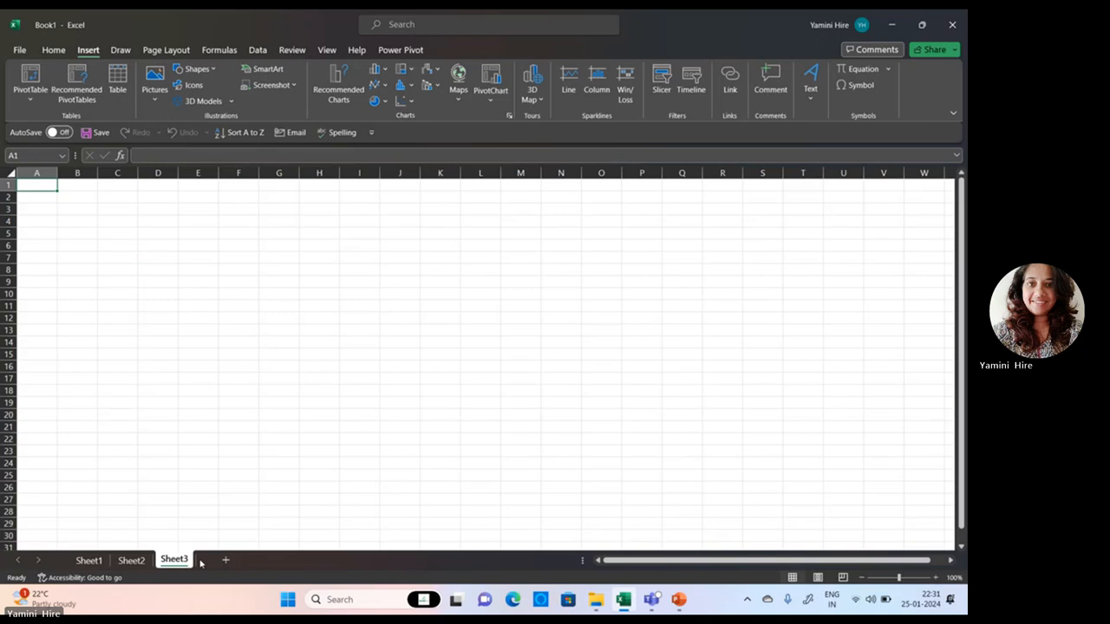
{"action": "left_click", "coordinate": [90, 560]}
{"action": "right_click", "coordinate": [90, 561]}
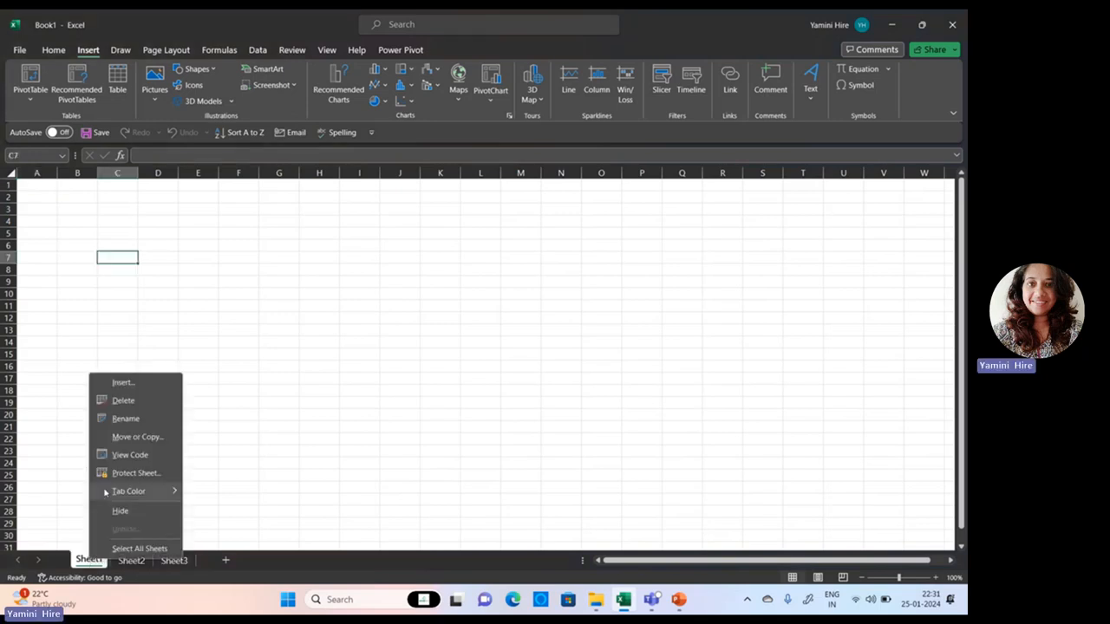
{"action": "left_click", "coordinate": [130, 418]}
{"action": "type", "text": "F"}
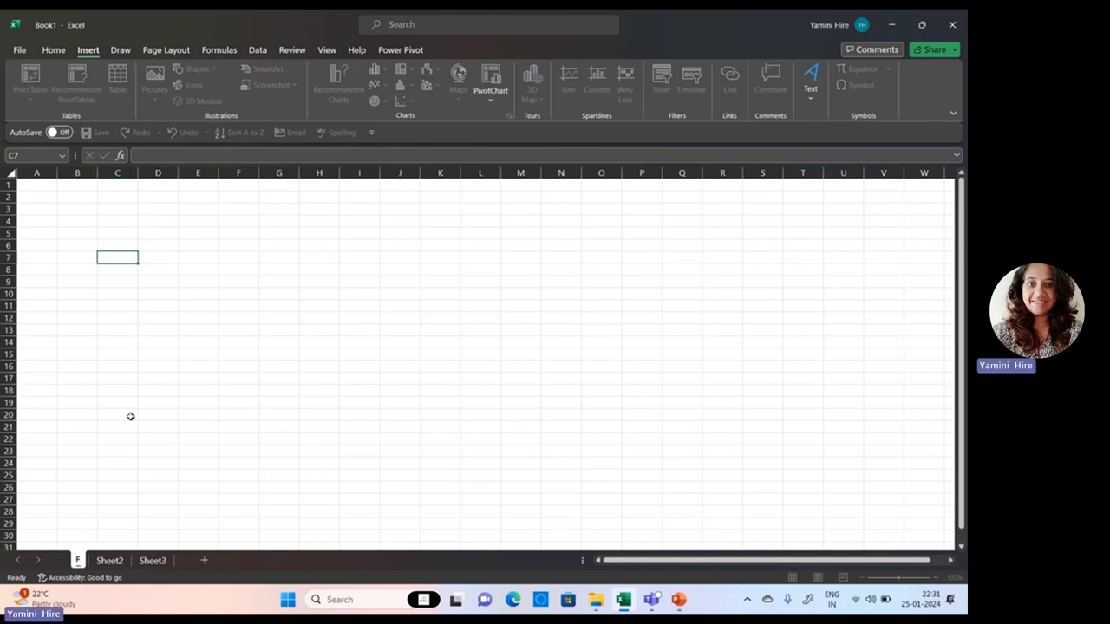
{"action": "type", "text": "irst"}
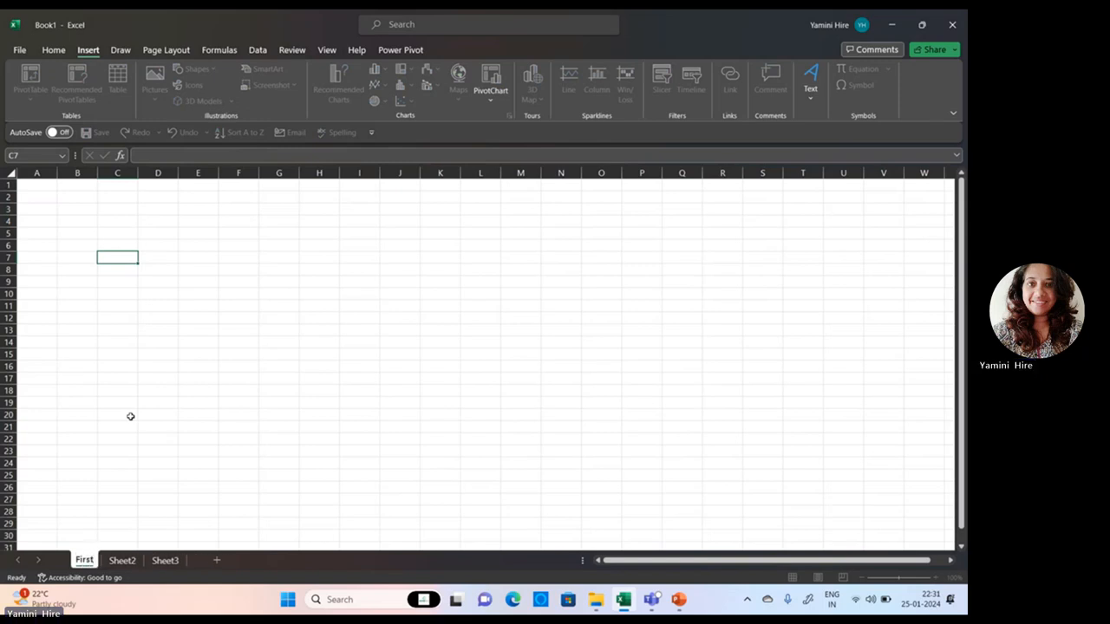
{"action": "left_click", "coordinate": [119, 535]}
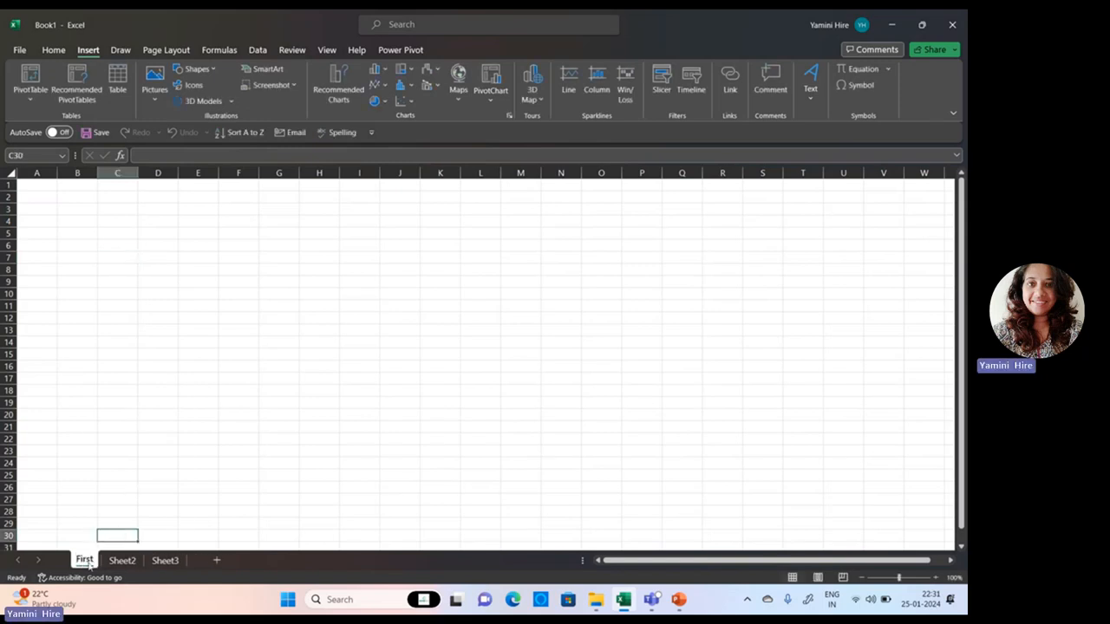
Step: Set the First sheet's tab color to the standard light green and switch to Sheet2 to view it
{"action": "right_click", "coordinate": [89, 561]}
{"action": "mouse_move", "coordinate": [139, 496]}
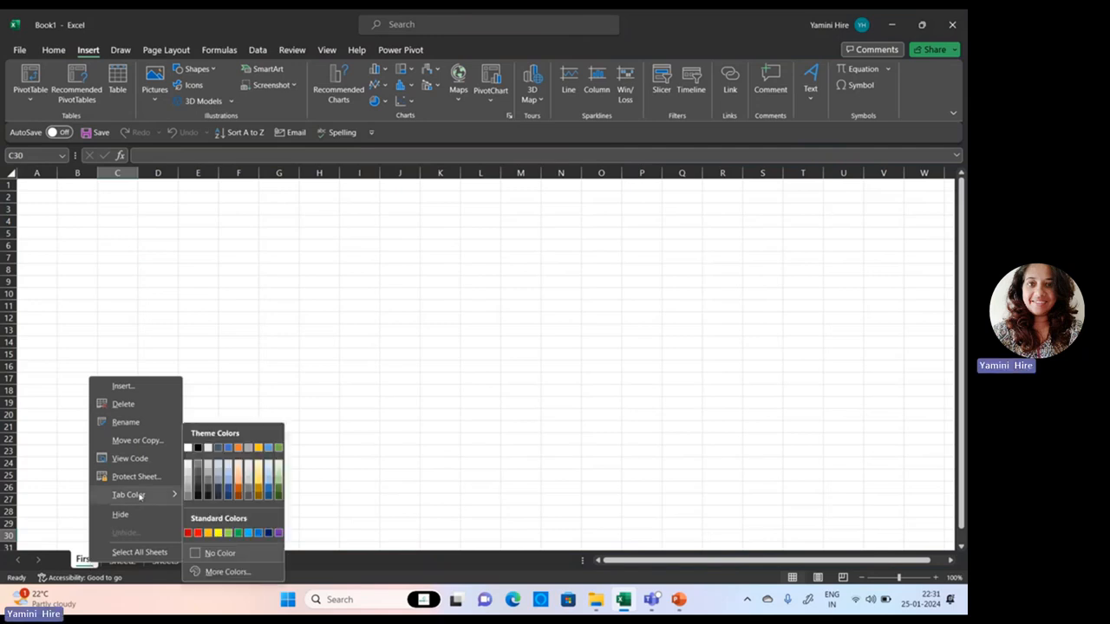
{"action": "left_click", "coordinate": [229, 533]}
{"action": "left_click", "coordinate": [158, 463]}
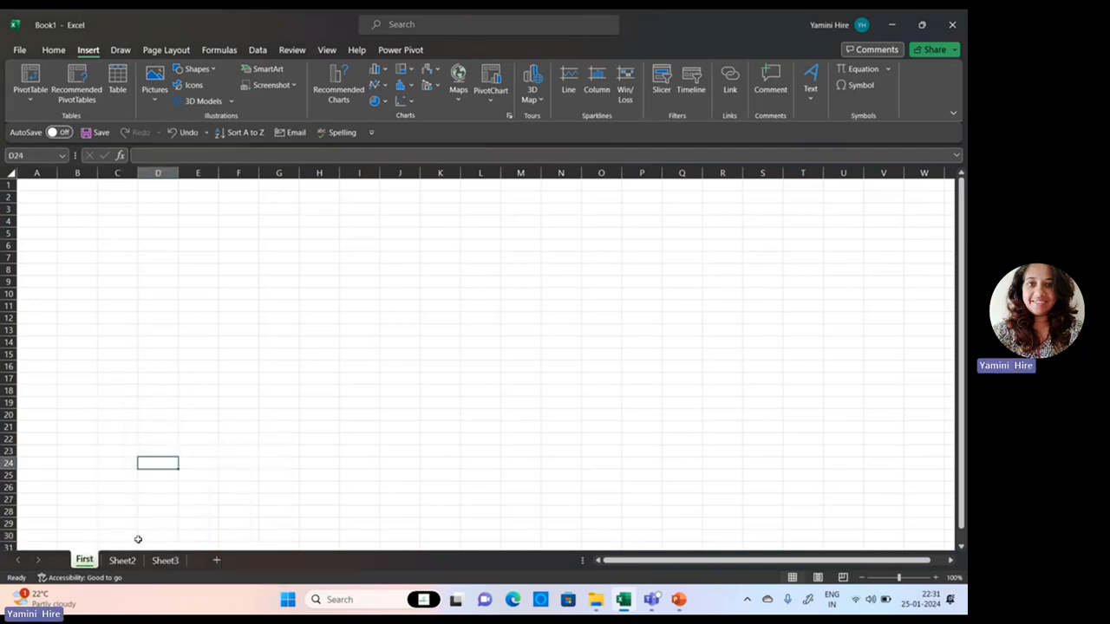
{"action": "left_click", "coordinate": [80, 500]}
{"action": "left_click", "coordinate": [121, 561]}
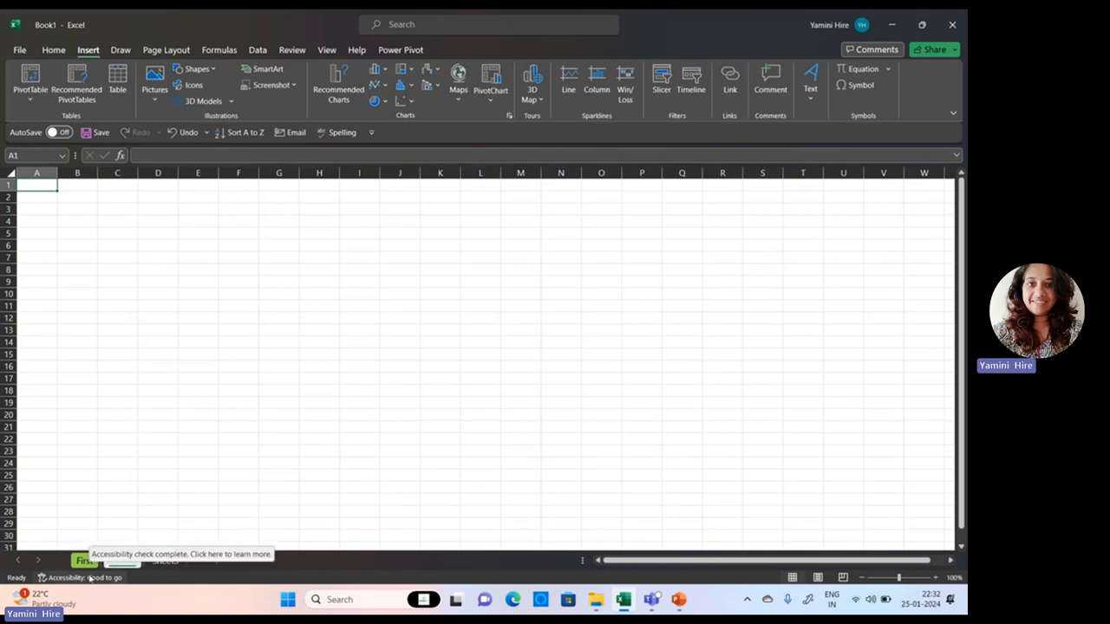
Step: Insert one new worksheet after Sheet2 and two more after Sheet3
{"action": "left_click", "coordinate": [210, 560]}
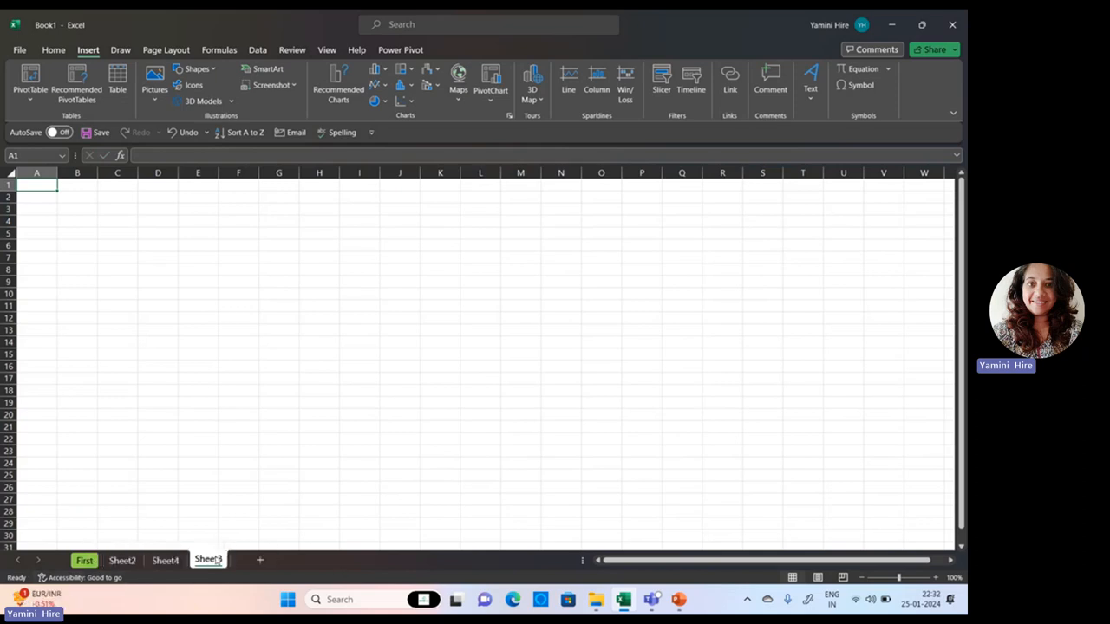
{"action": "left_click", "coordinate": [260, 561]}
{"action": "left_click", "coordinate": [303, 560]}
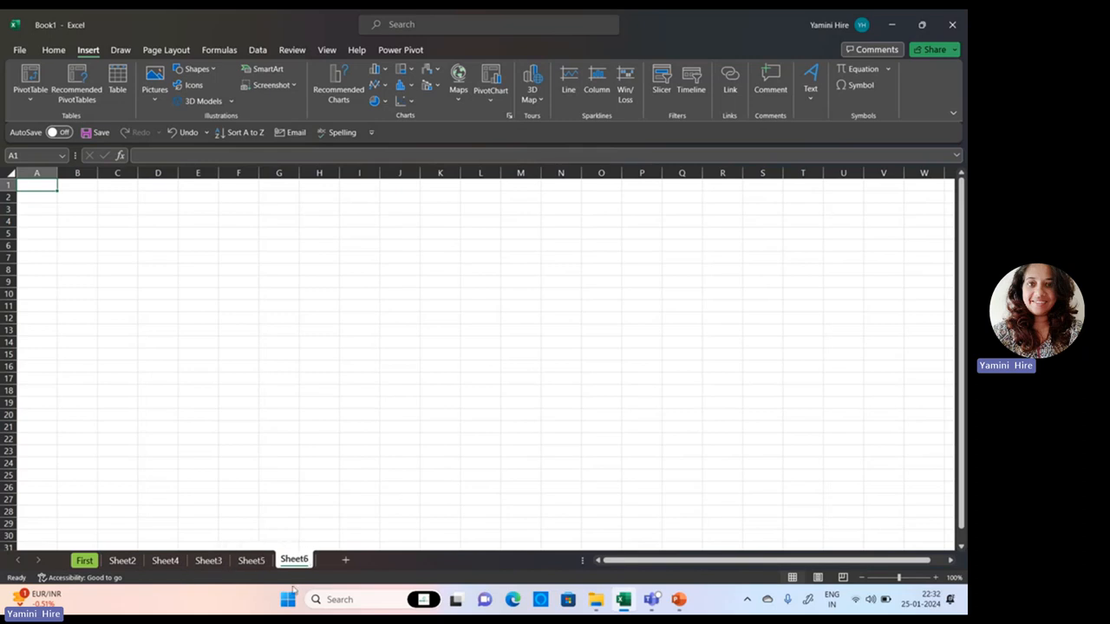
Step: Reorder the worksheets by moving Sheet4 after Sheet3 and Sheet5 before Sheet3, and select cell B2
{"action": "left_click", "coordinate": [165, 560]}
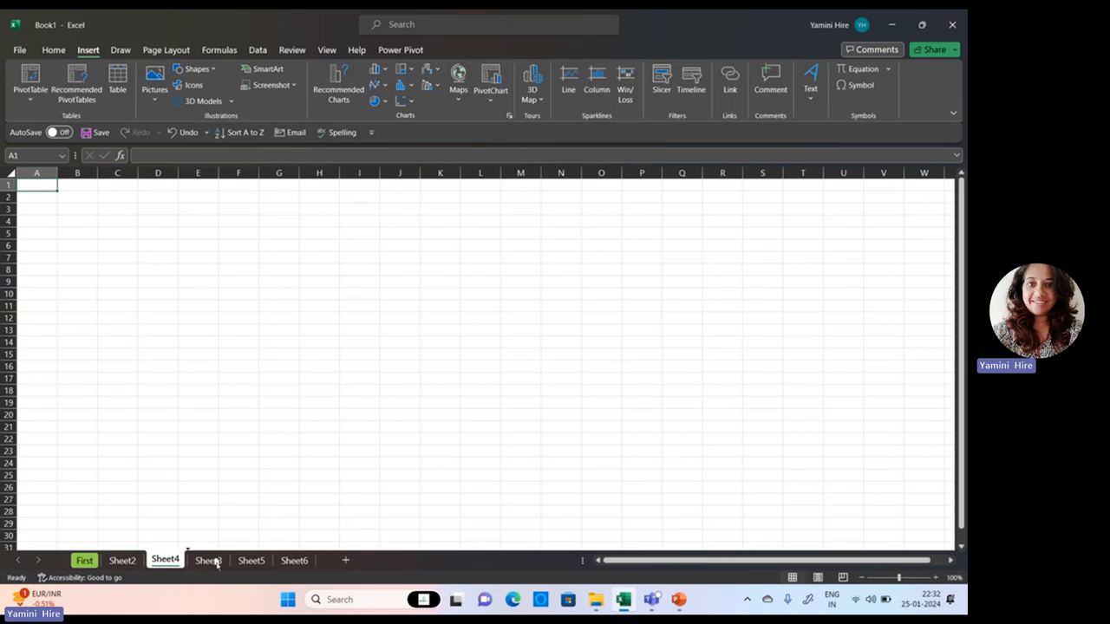
{"action": "left_click_drag", "start_coordinate": [216, 562], "coordinate": [234, 560]}
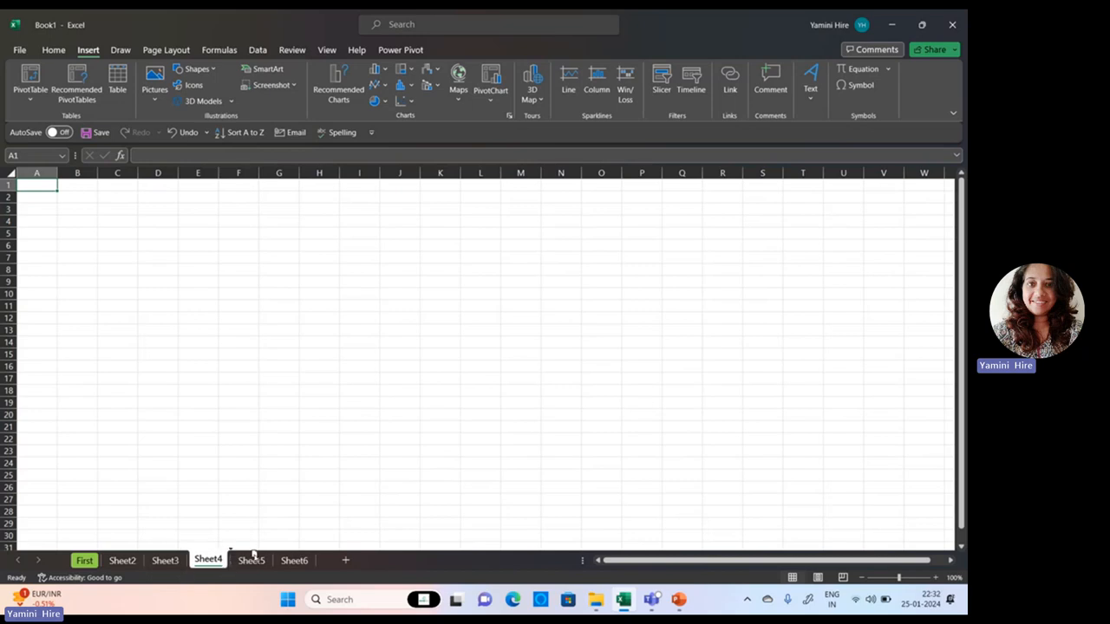
{"action": "left_click_drag", "start_coordinate": [266, 567], "coordinate": [188, 565]}
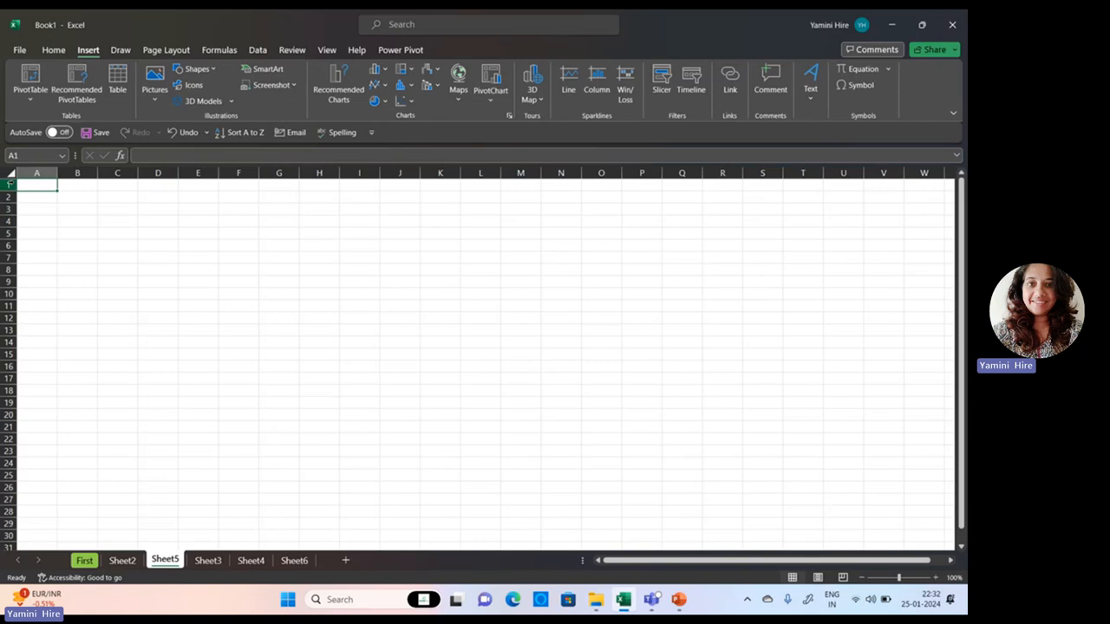
{"action": "left_click", "coordinate": [90, 199]}
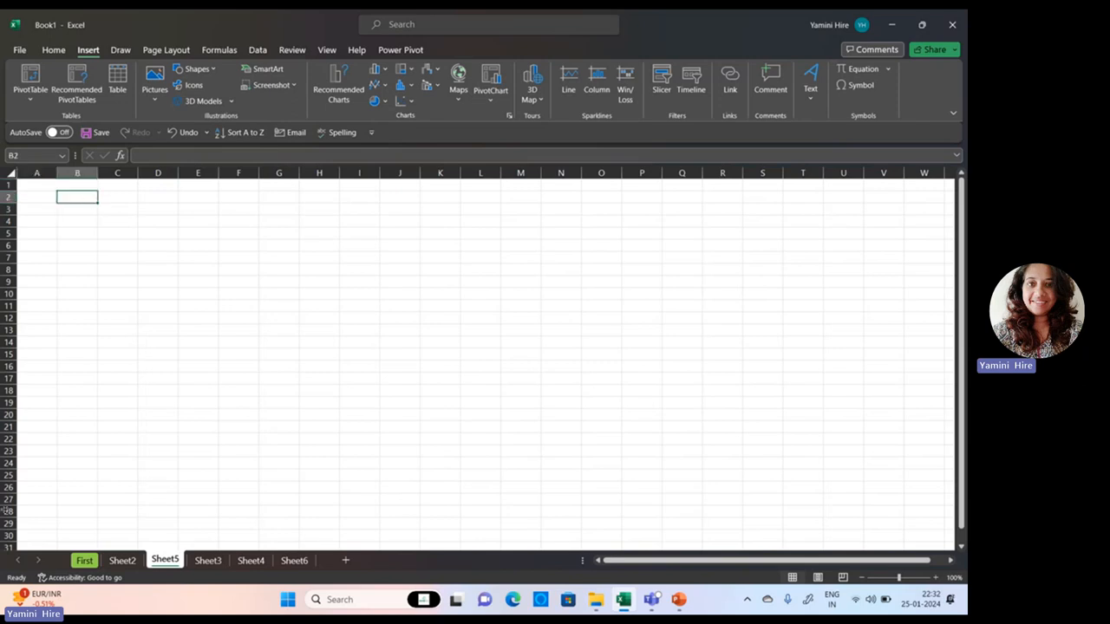
Step: Switch to the PowerPoint presentation, present from the current slide, and advance to Basic Formulas and Functions
{"action": "left_click", "coordinate": [678, 607]}
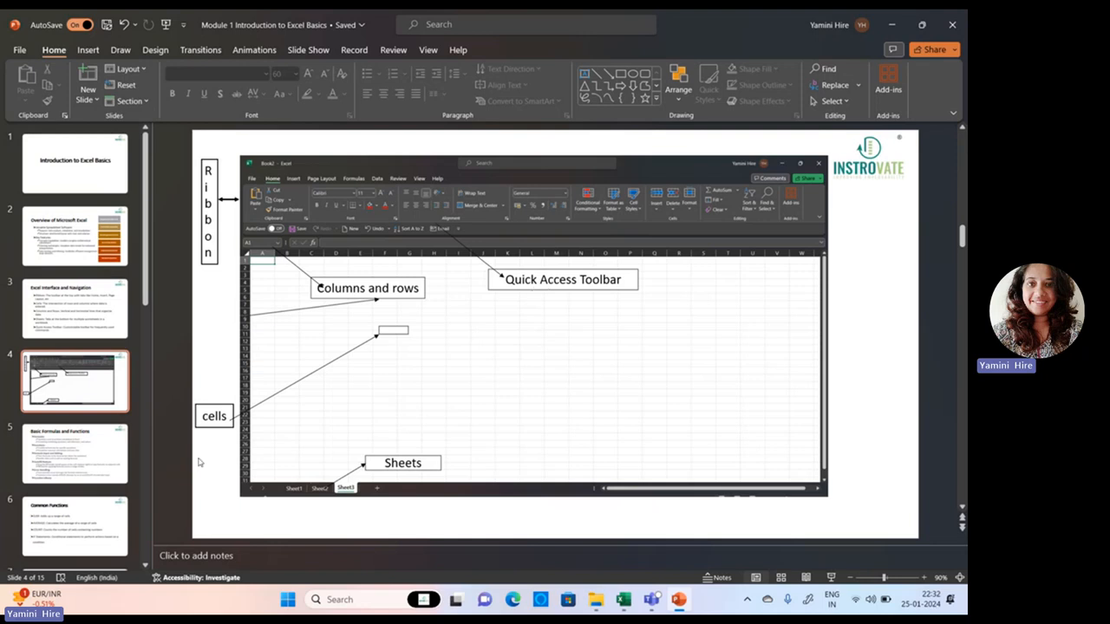
{"action": "left_click", "coordinate": [830, 577]}
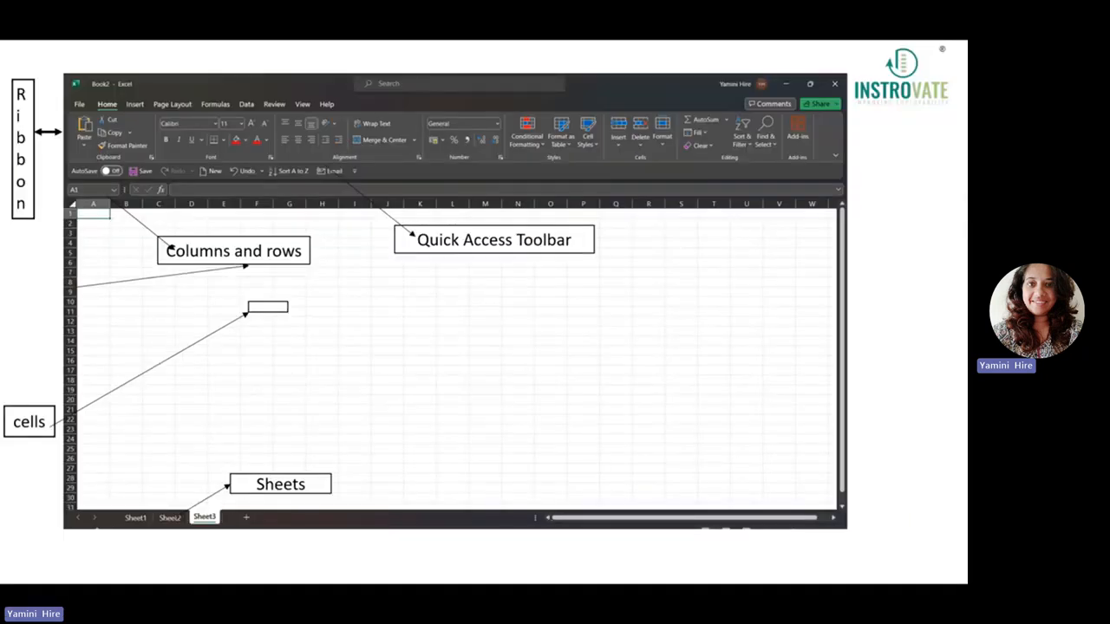
{"action": "key", "text": "Right"}
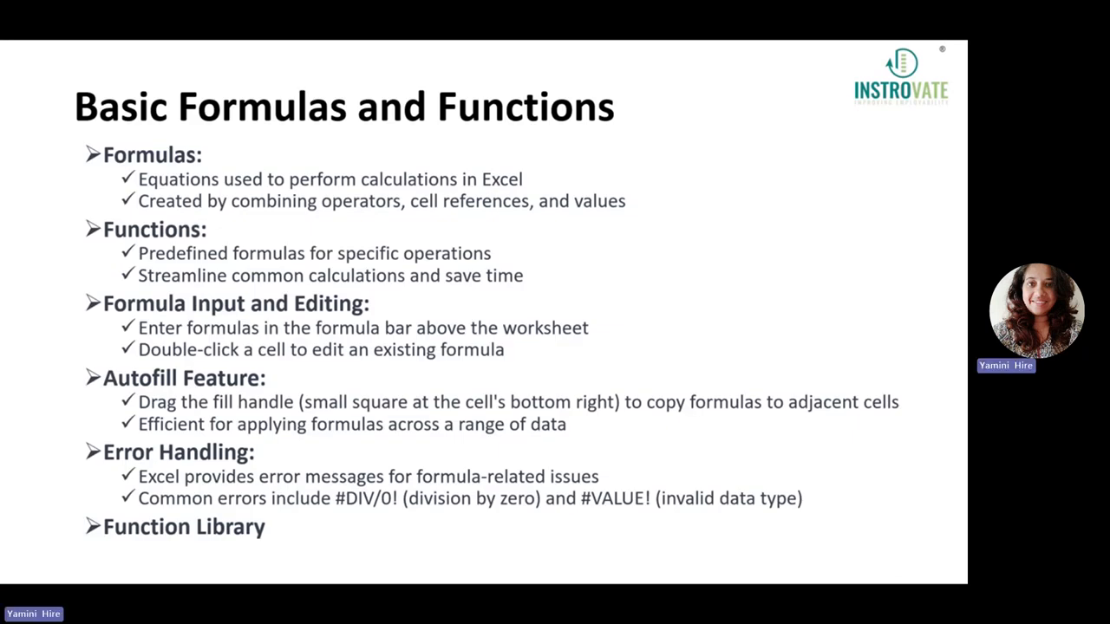
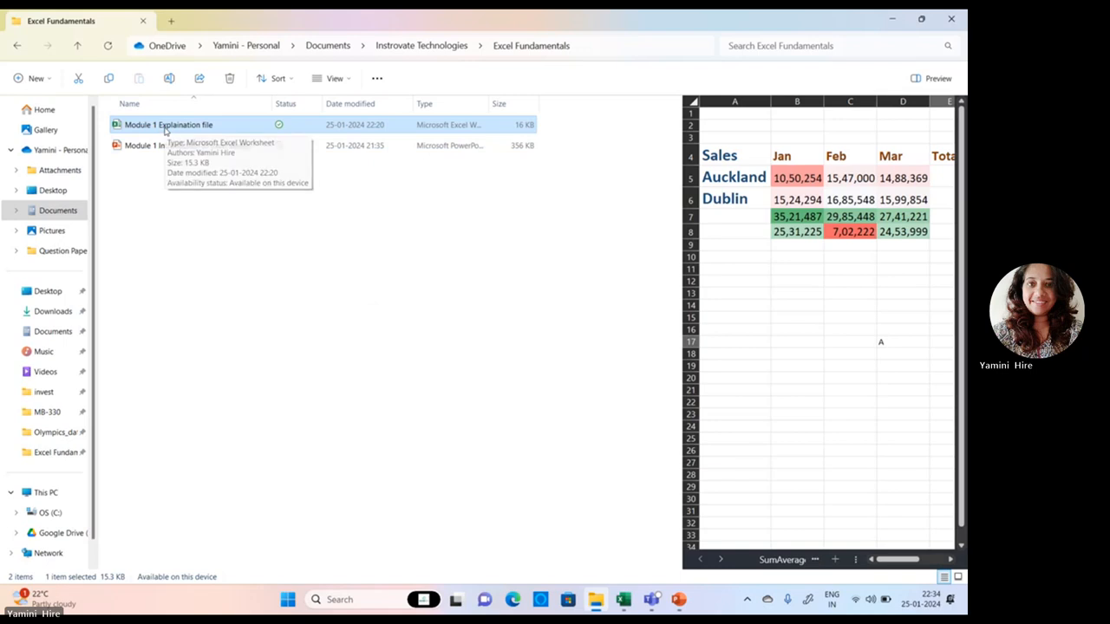
Step: Open the Module 1 Explaination file workbook in Excel and total January sales in B11 with =SUM(B6:B9)
{"action": "key", "text": "alt+Tab"}
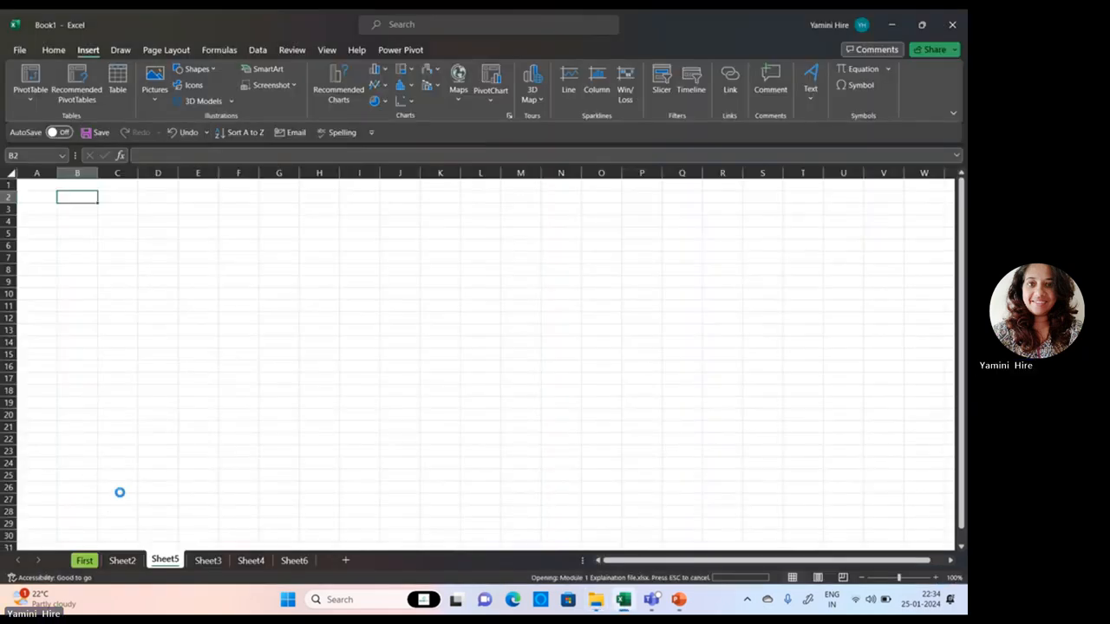
{"action": "left_click", "coordinate": [95, 307]}
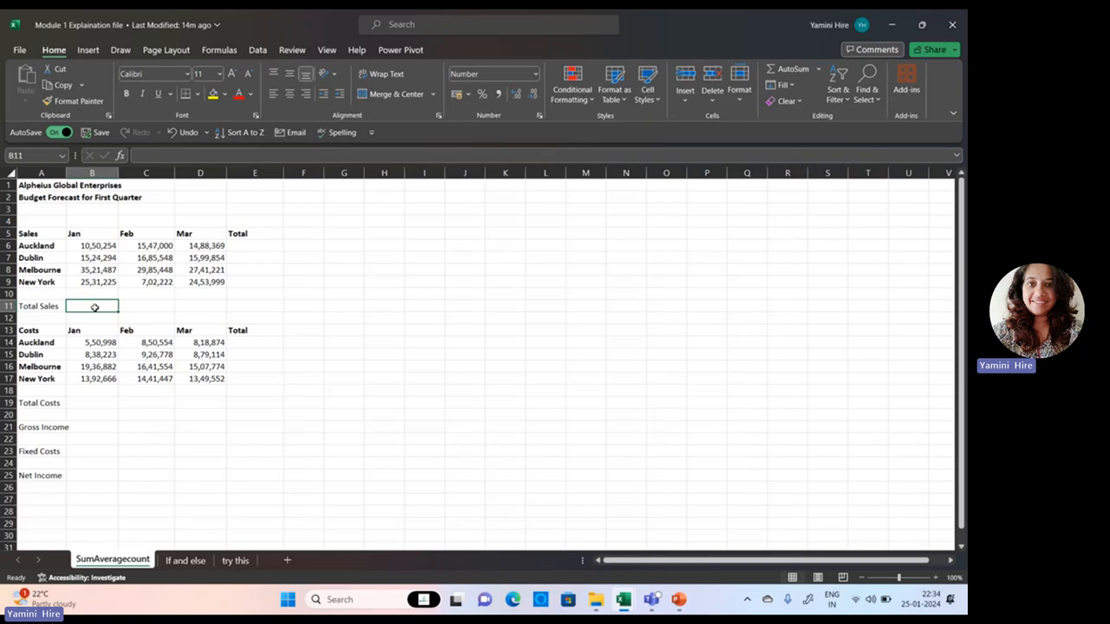
{"action": "type", "text": "="}
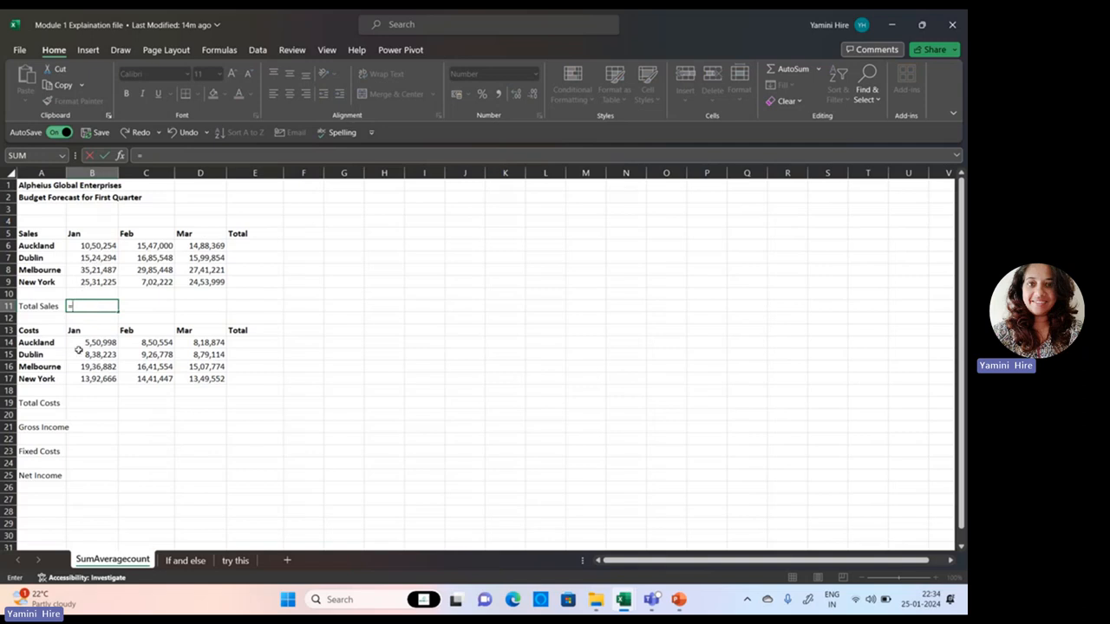
{"action": "type", "text": "sum"}
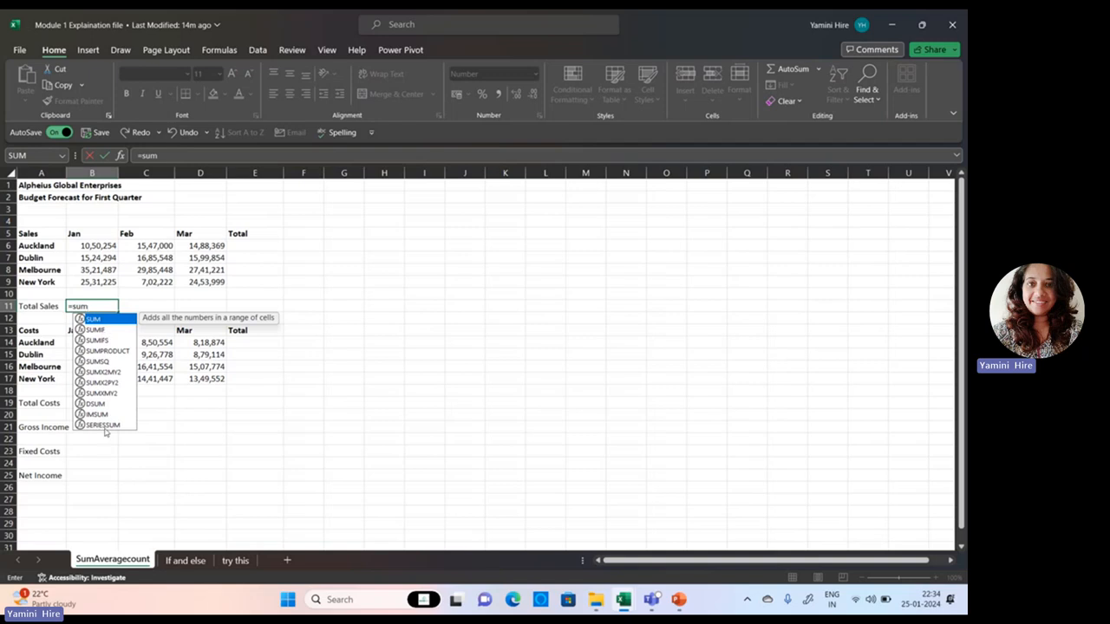
{"action": "type", "text": "("}
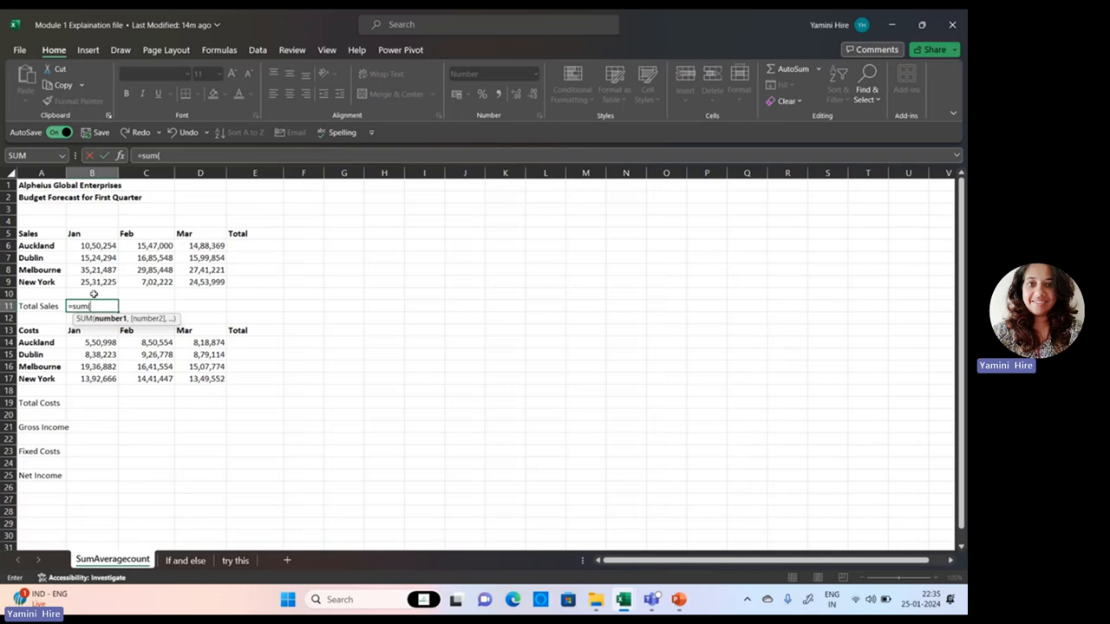
{"action": "left_click_drag", "start_coordinate": [96, 247], "coordinate": [101, 281]}
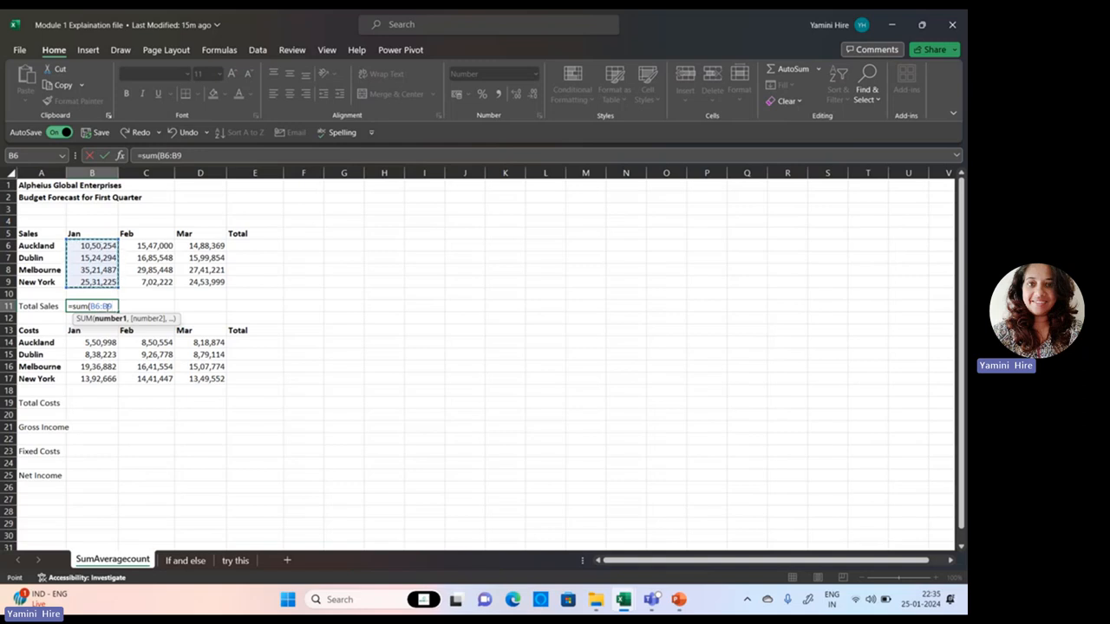
{"action": "type", "text": ")"}
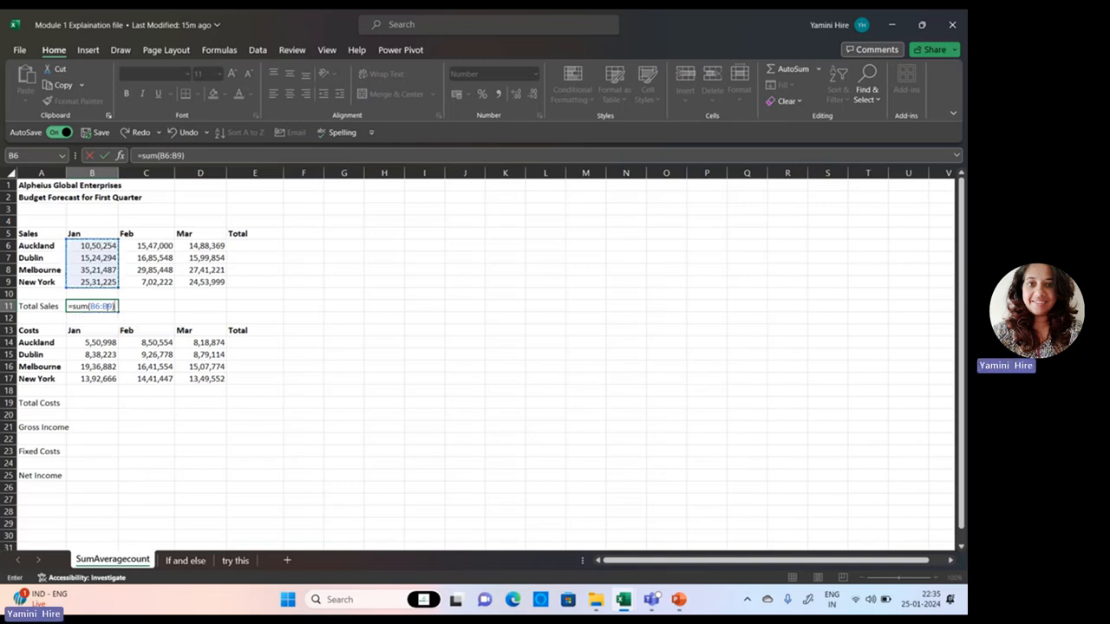
{"action": "key", "text": "Return"}
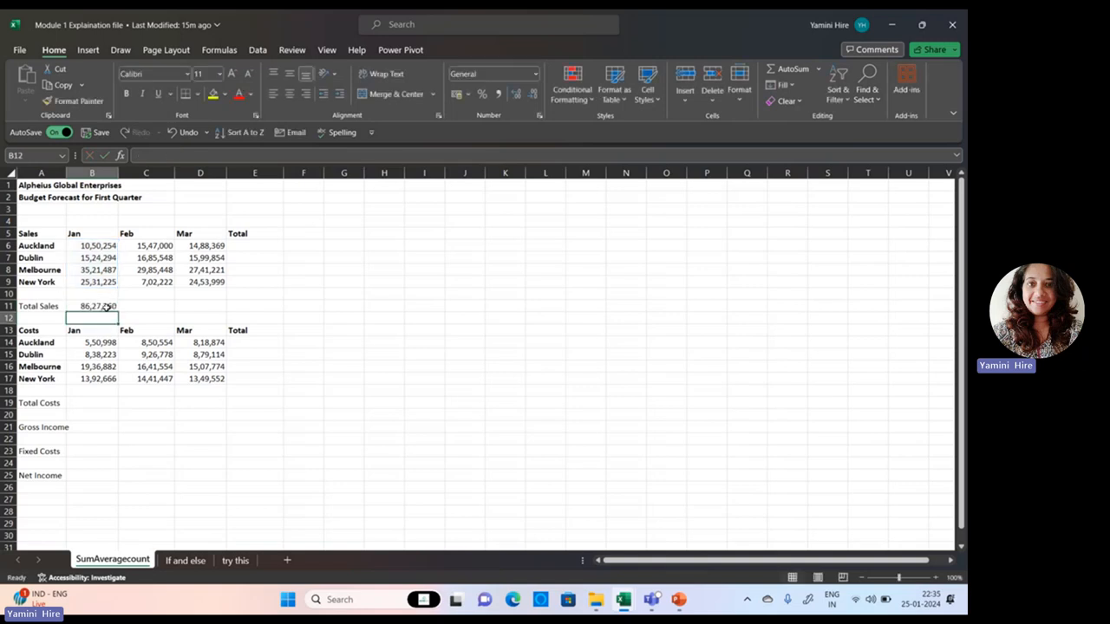
Step: Examine each city's January sales value in B6 through B9, and select the whole range
{"action": "left_click", "coordinate": [90, 246]}
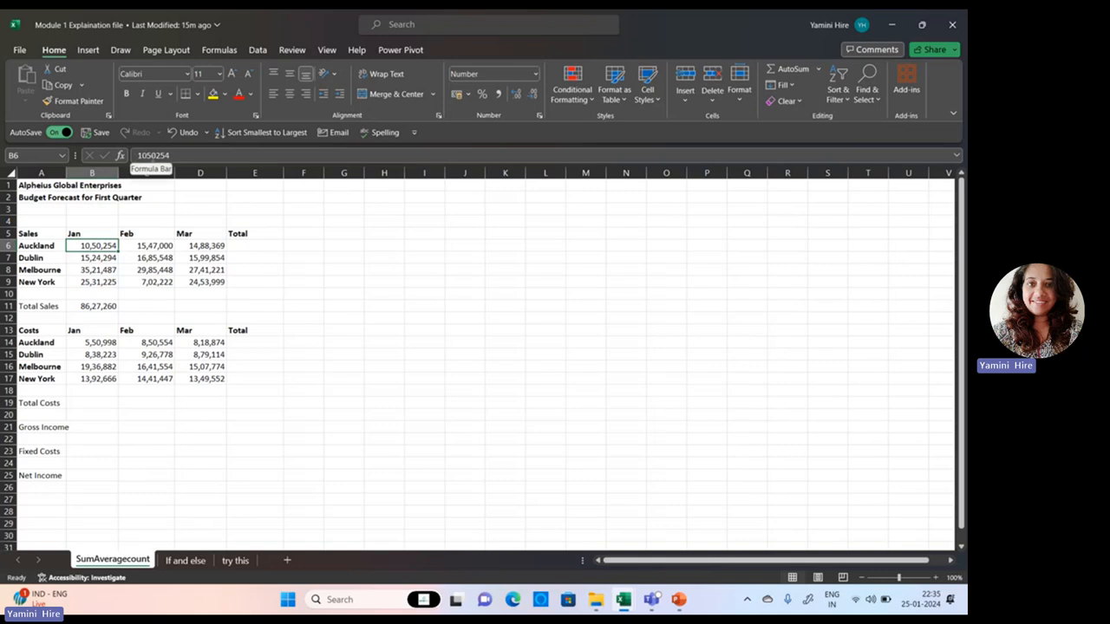
{"action": "left_click", "coordinate": [74, 259]}
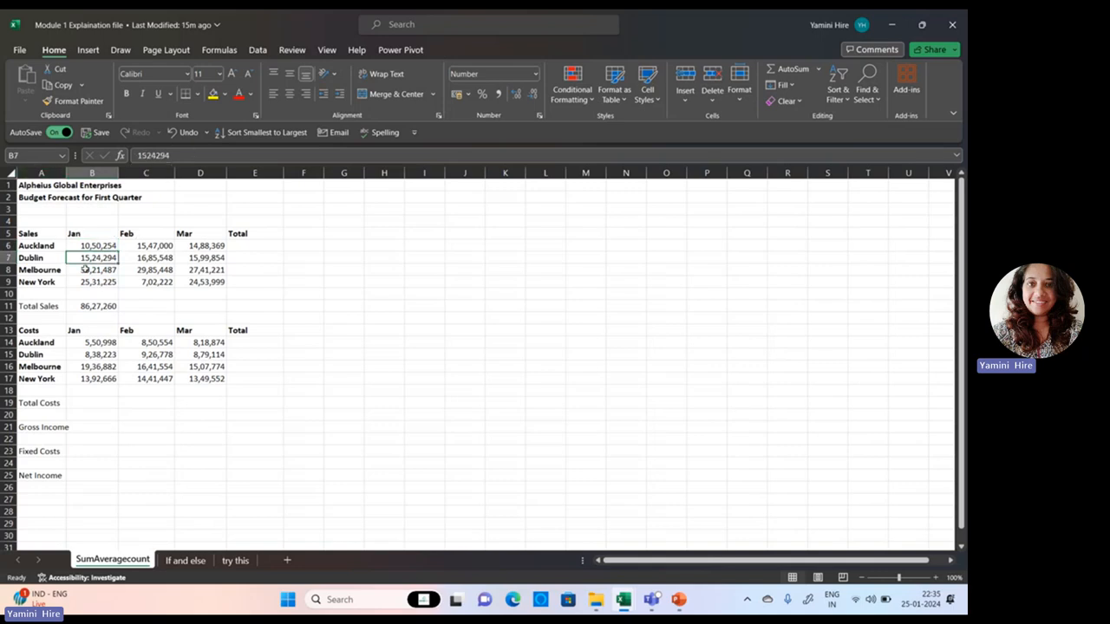
{"action": "left_click", "coordinate": [85, 269]}
{"action": "left_click", "coordinate": [89, 282]}
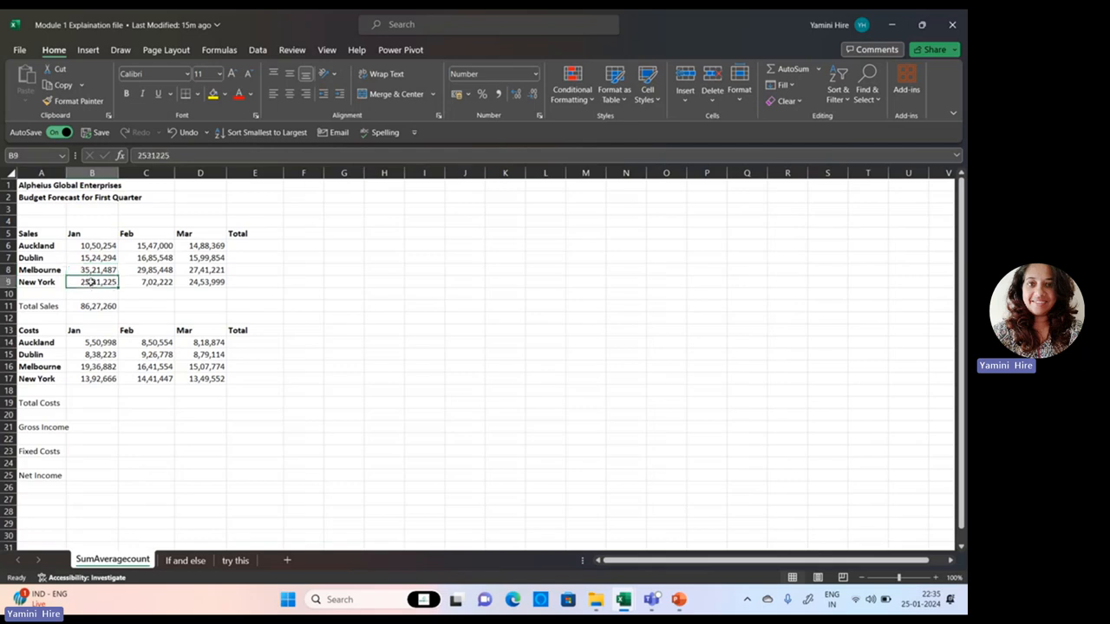
{"action": "left_click_drag", "start_coordinate": [95, 247], "coordinate": [99, 286]}
Step: Try 200000 as Dublin's January sales in B7 to test the total, and undo the change
{"action": "left_click", "coordinate": [95, 260]}
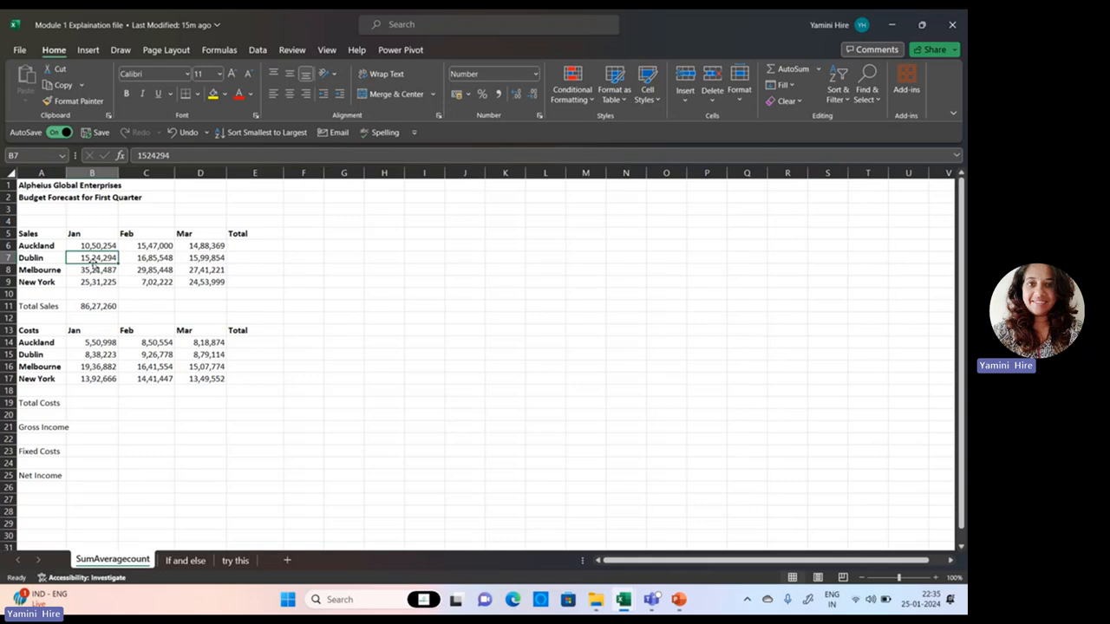
{"action": "type", "text": "200000"}
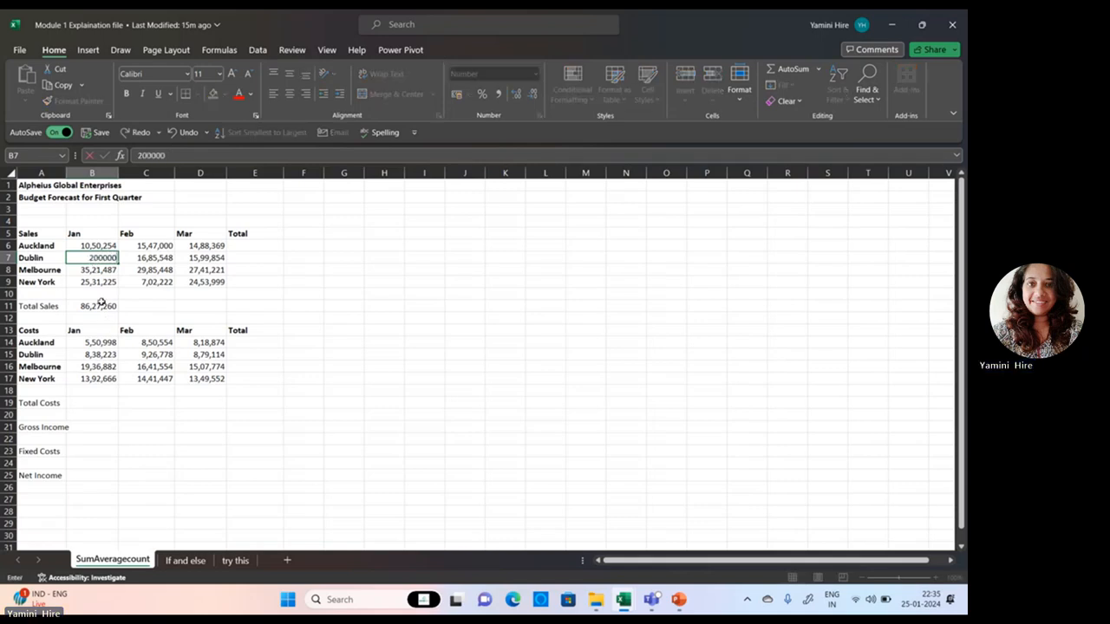
{"action": "key", "text": "Return"}
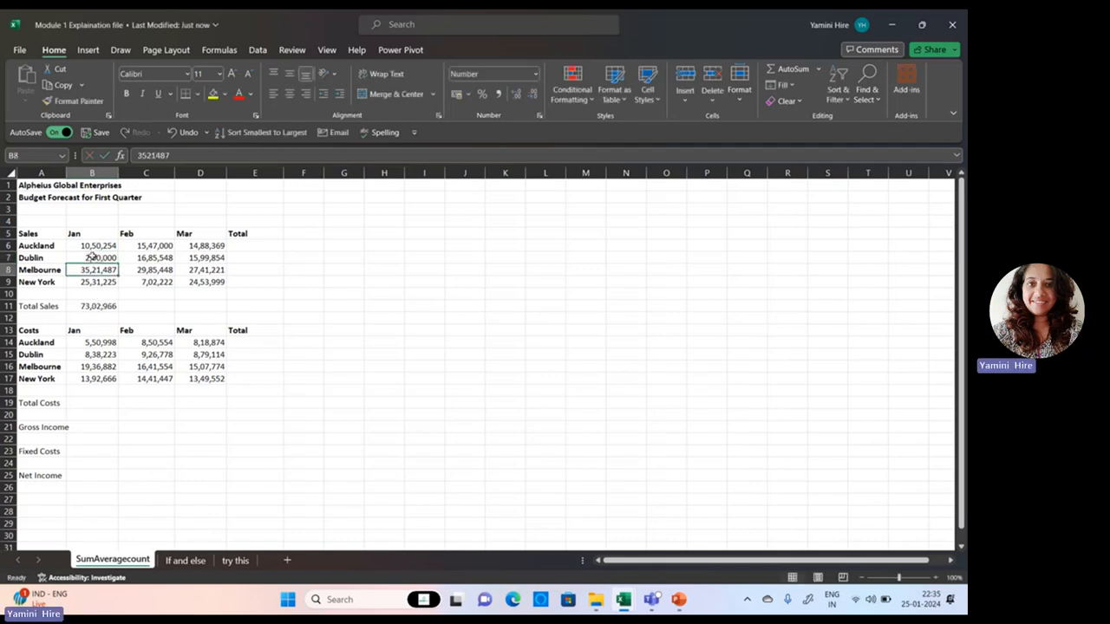
{"action": "key", "text": "ctrl+z"}
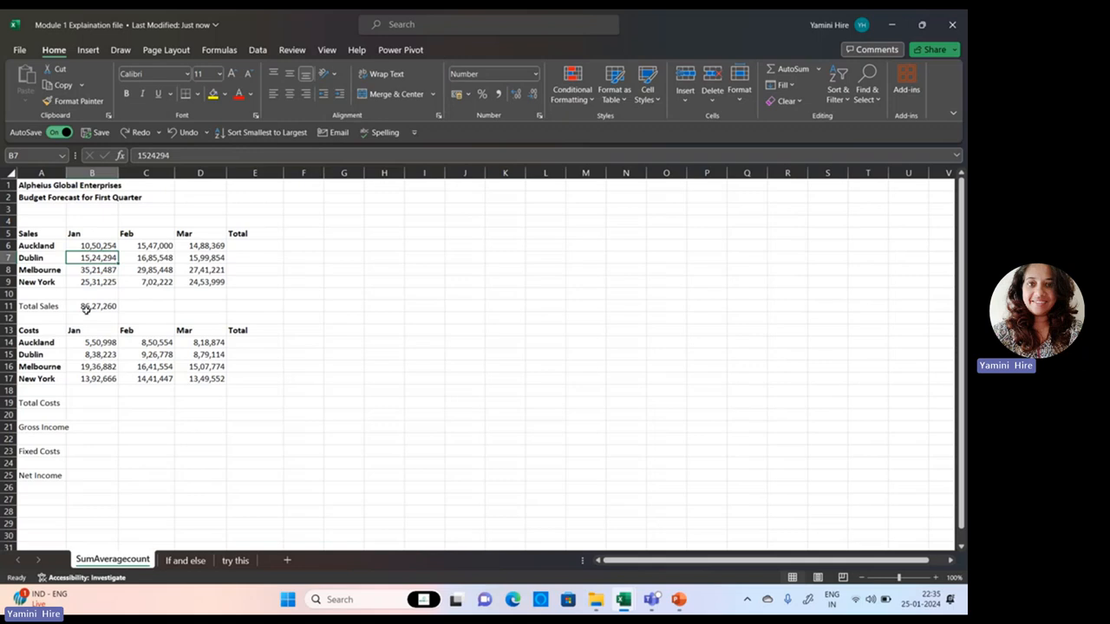
Step: Add January sales cell by cell in B12, below the SUM total, with =B6+B7+B8+B9
{"action": "left_click", "coordinate": [105, 327]}
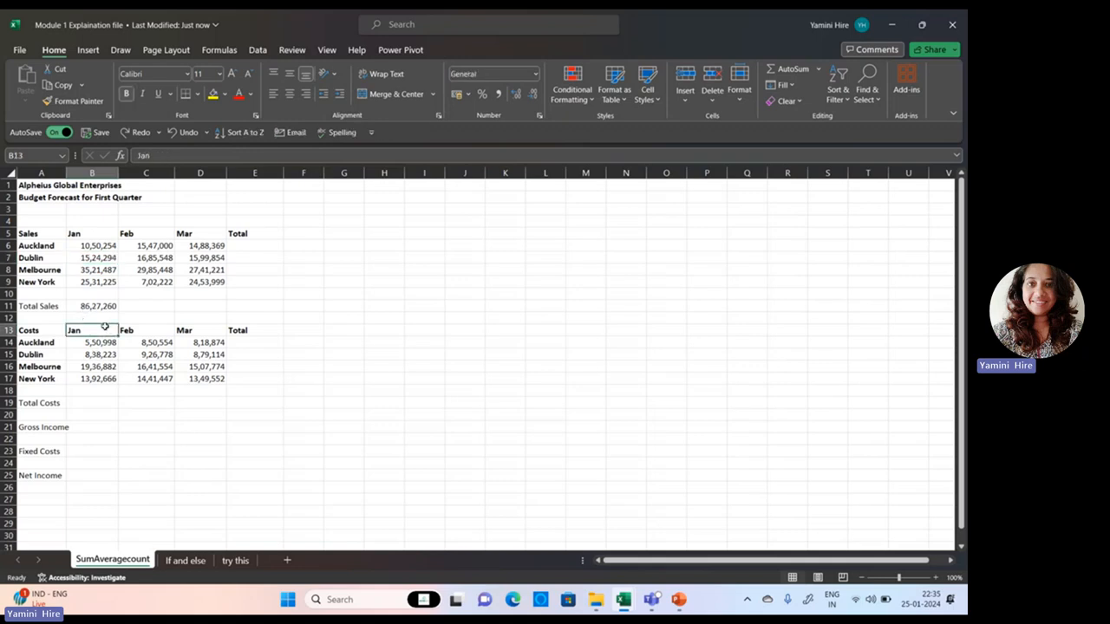
{"action": "left_click", "coordinate": [98, 317]}
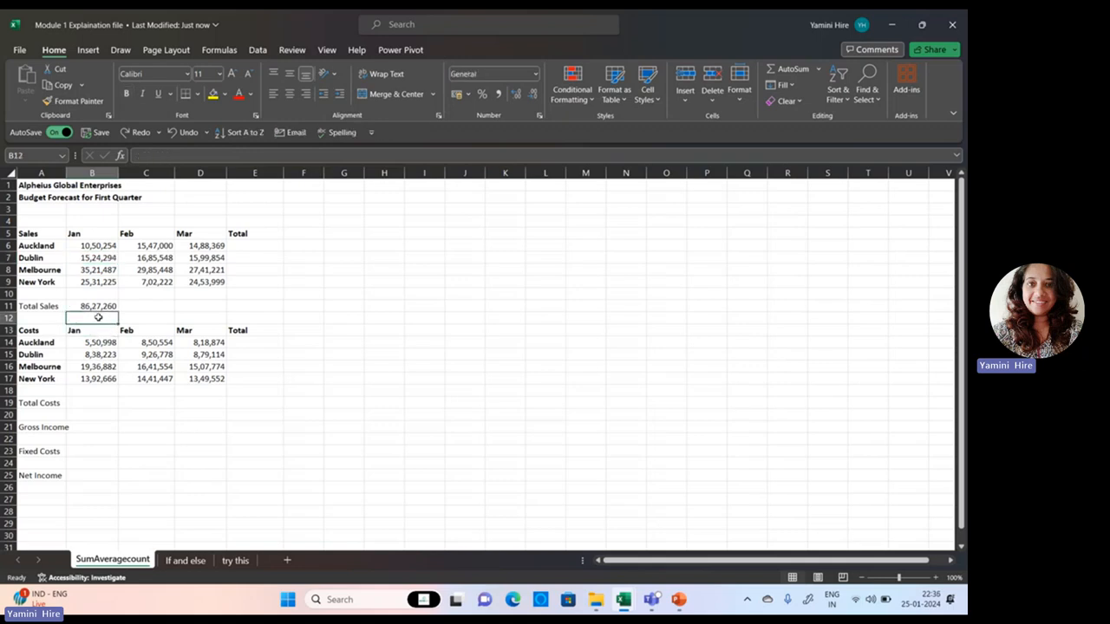
{"action": "type", "text": "="}
{"action": "left_click", "coordinate": [102, 247]}
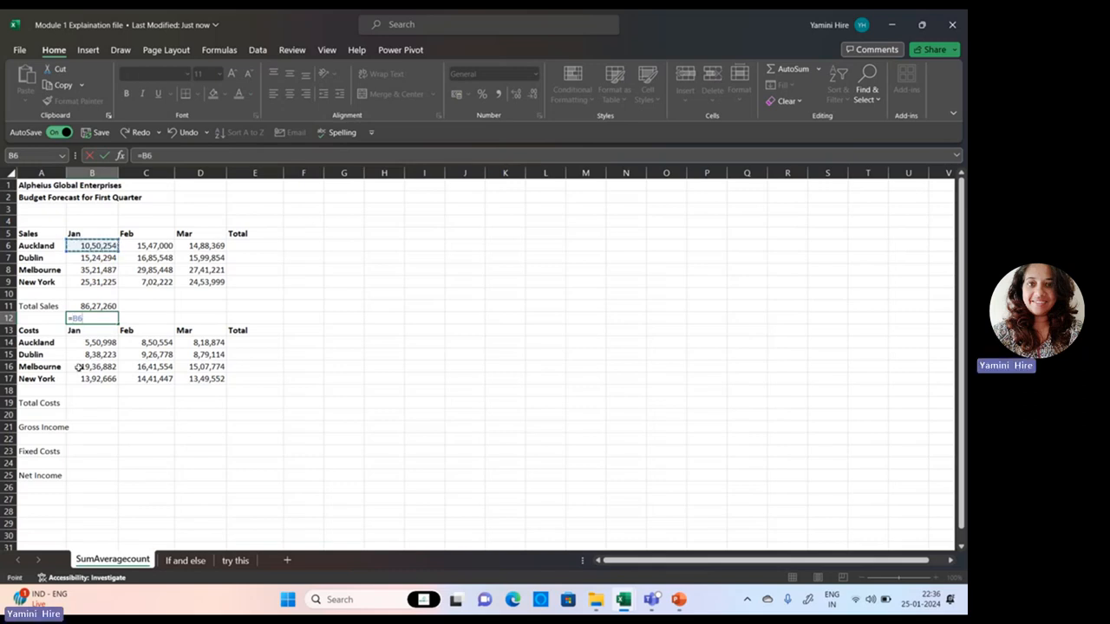
{"action": "type", "text": "+"}
{"action": "left_click", "coordinate": [101, 259]}
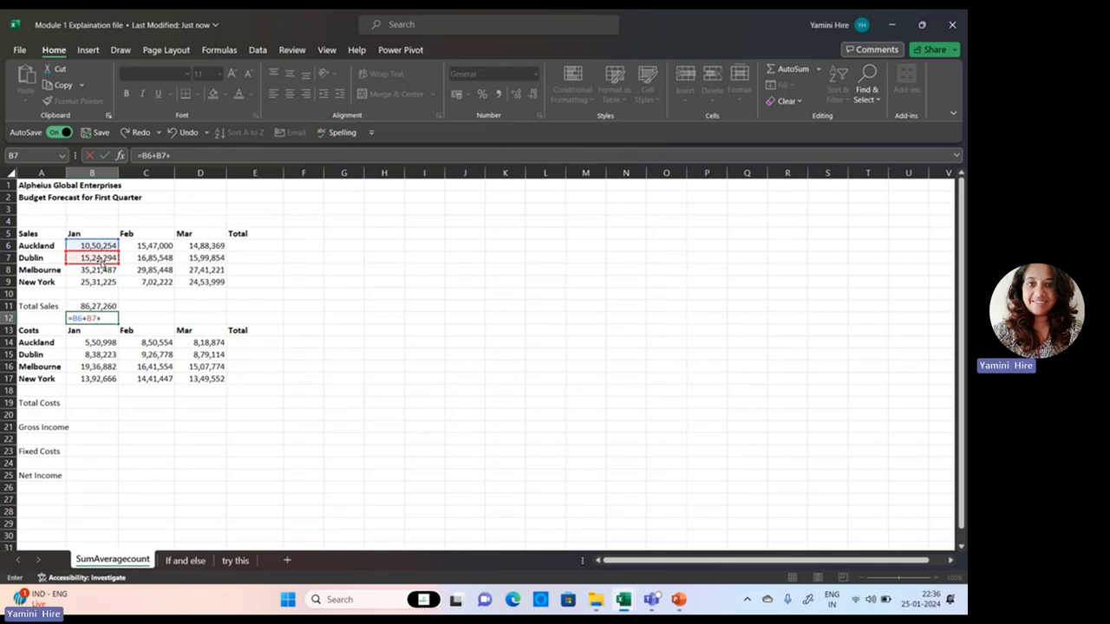
{"action": "type", "text": "+"}
{"action": "left_click", "coordinate": [102, 270]}
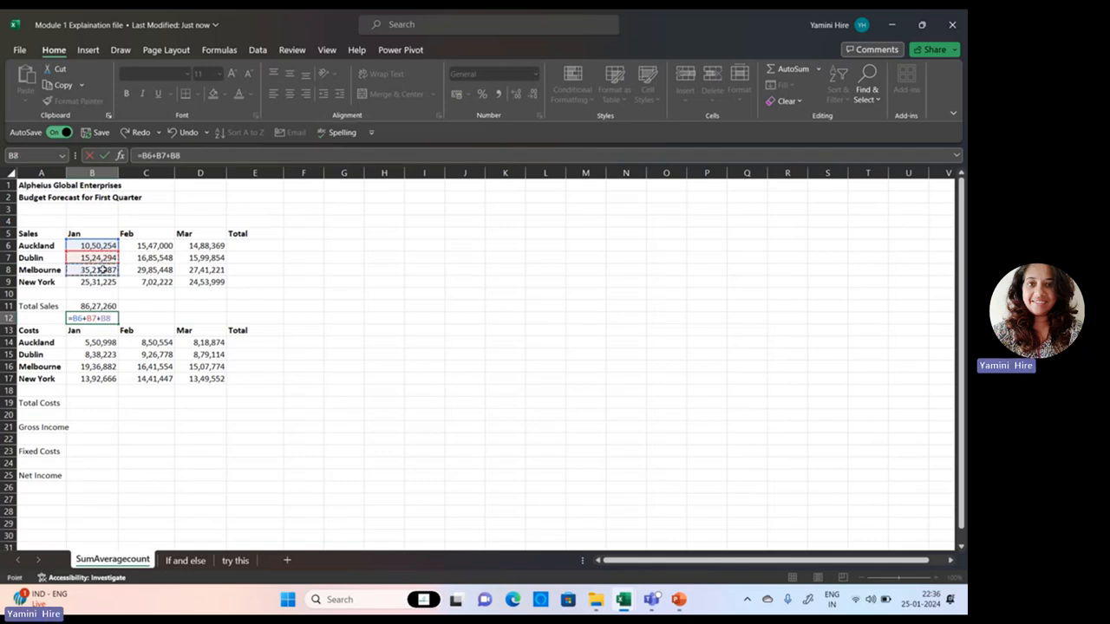
{"action": "type", "text": "+"}
{"action": "left_click", "coordinate": [99, 282]}
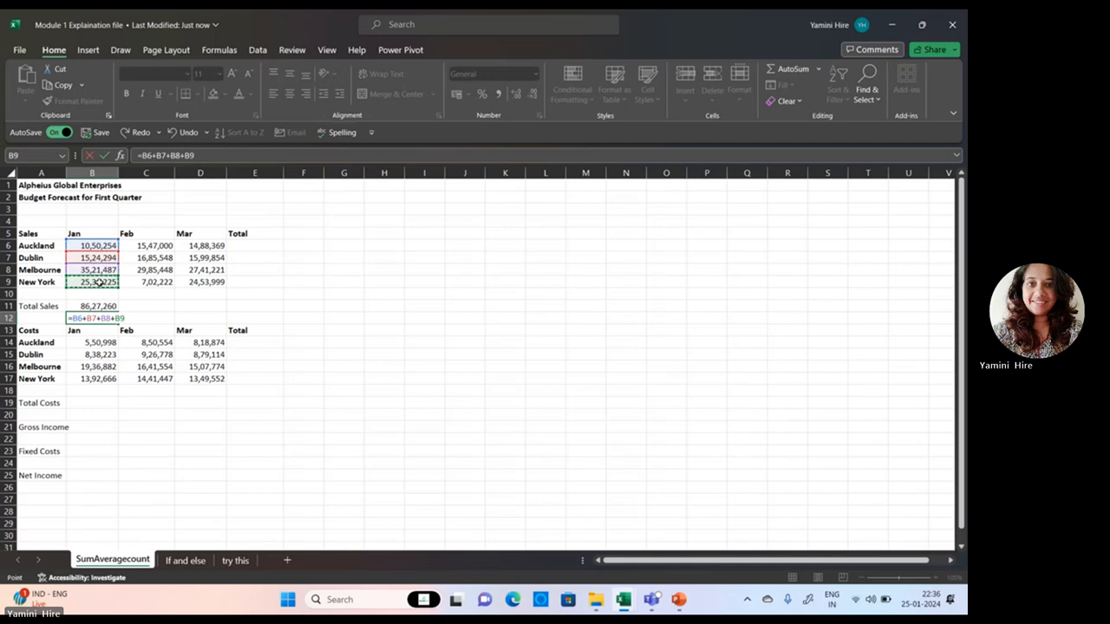
{"action": "key", "text": "Return"}
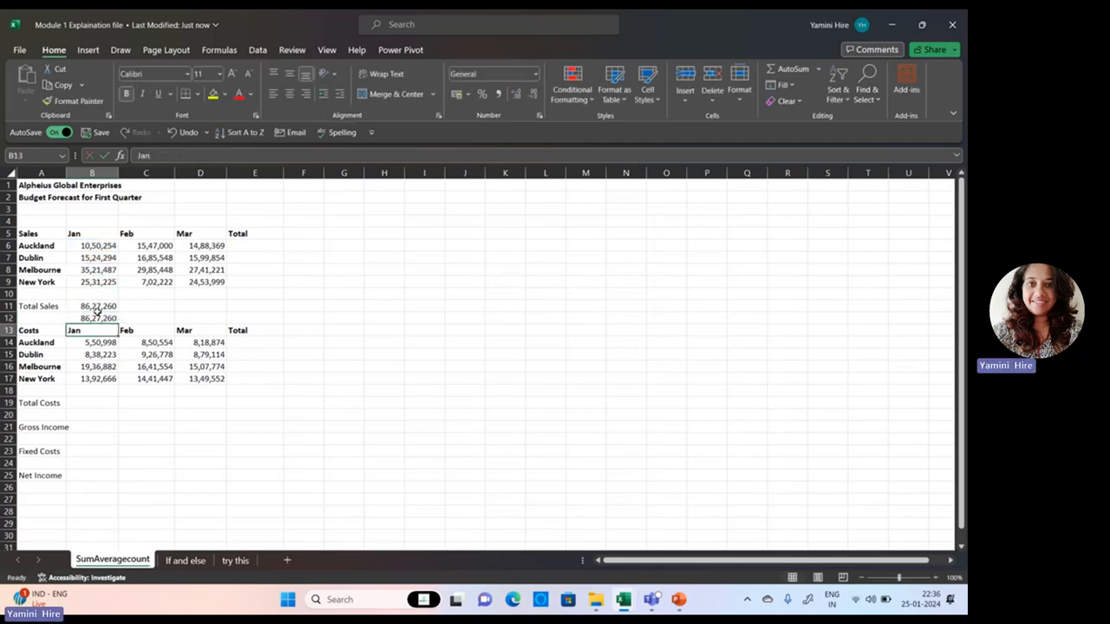
Step: Compare the formulas in B12 and B11, and check the selection statistics for the January sales and the city names
{"action": "left_click", "coordinate": [97, 317]}
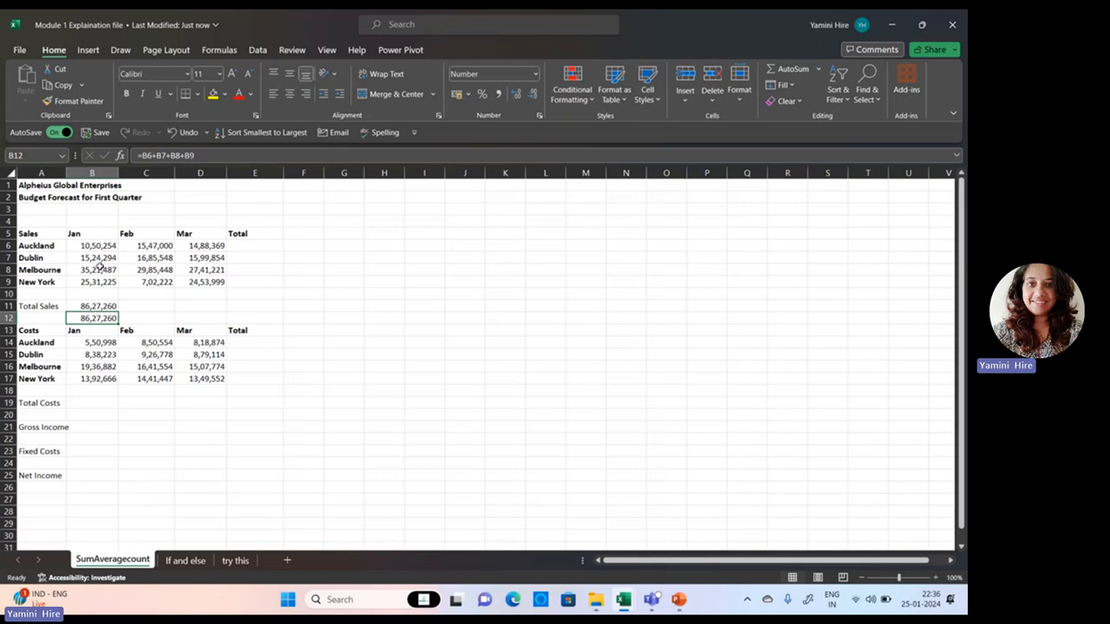
{"action": "left_click", "coordinate": [92, 305]}
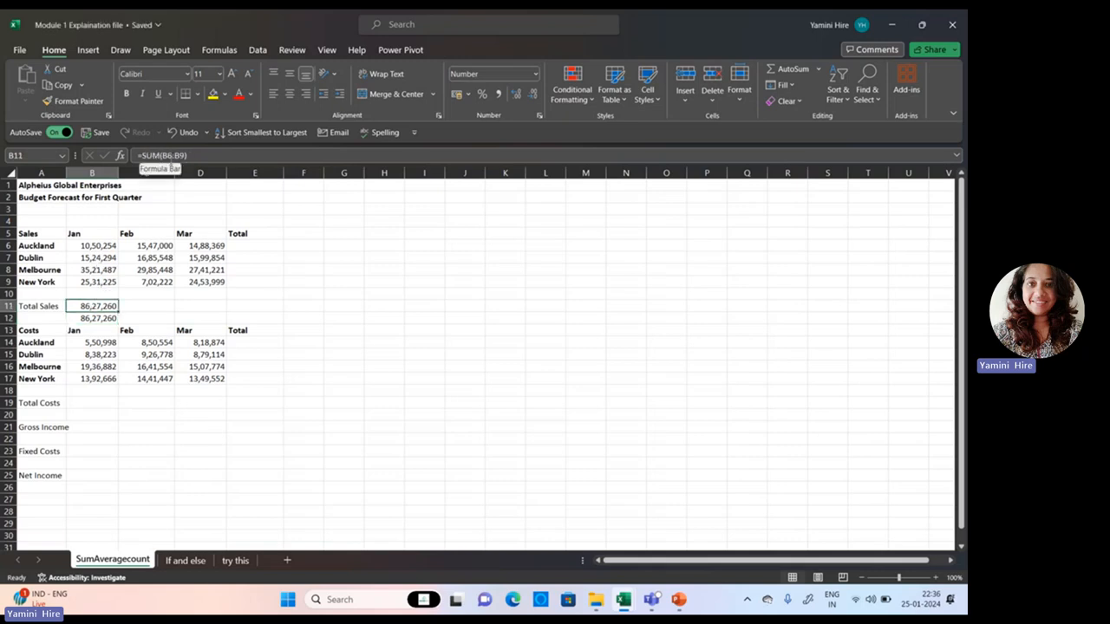
{"action": "left_click_drag", "start_coordinate": [94, 246], "coordinate": [98, 282]}
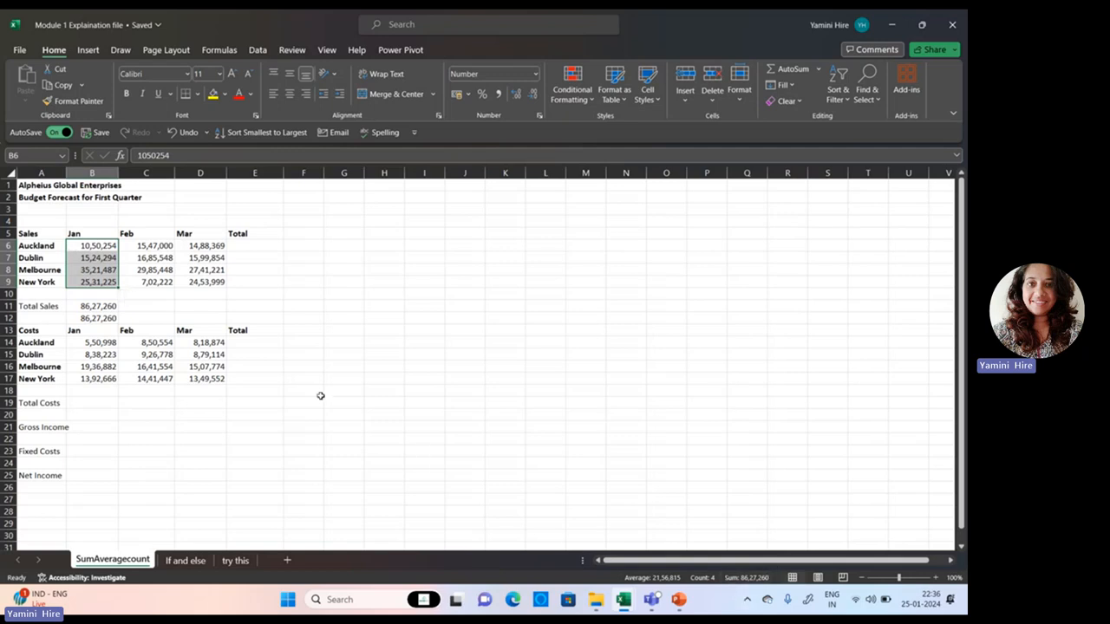
{"action": "left_click", "coordinate": [24, 245]}
{"action": "left_click_drag", "start_coordinate": [24, 246], "coordinate": [27, 283]}
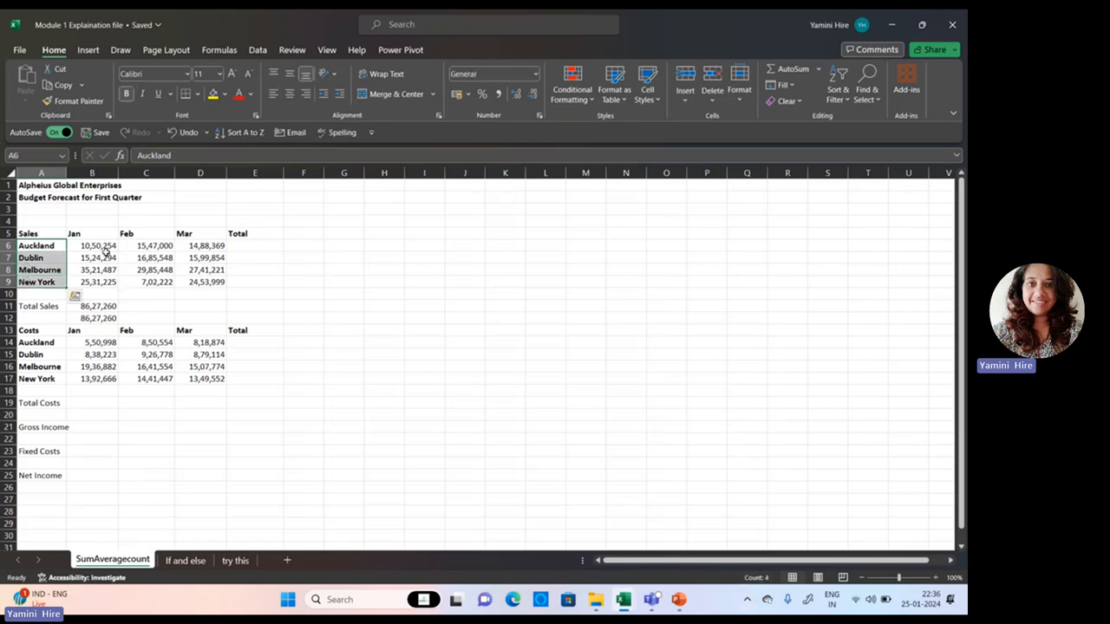
{"action": "left_click_drag", "start_coordinate": [104, 248], "coordinate": [103, 282]}
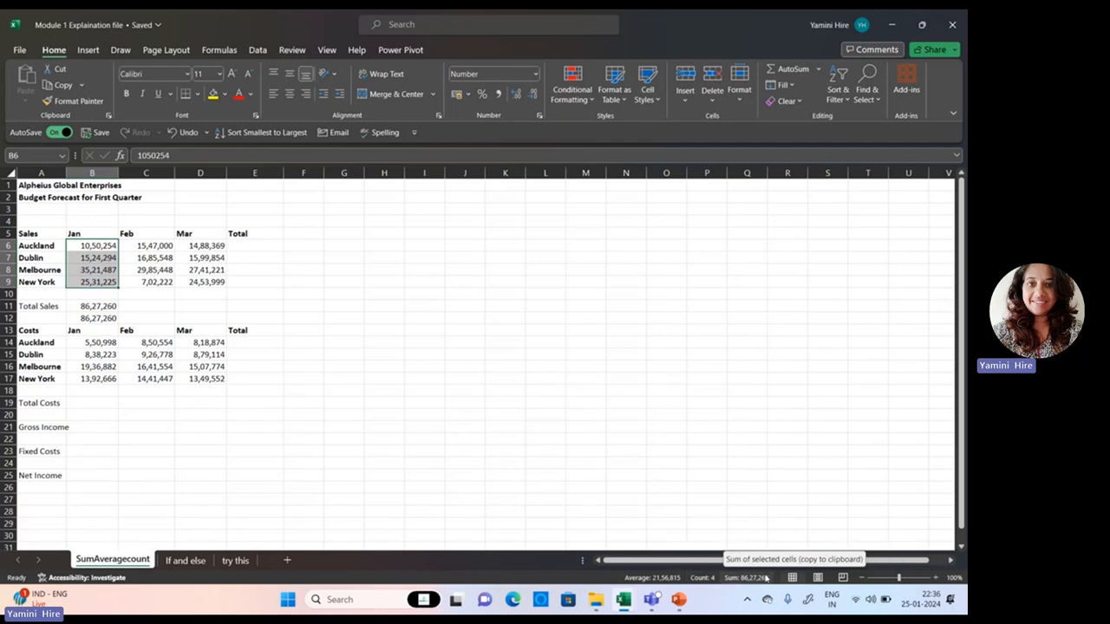
Step: Calculate the average of February sales in C11 with =AVERAGE(C6:C9)
{"action": "left_click", "coordinate": [144, 306]}
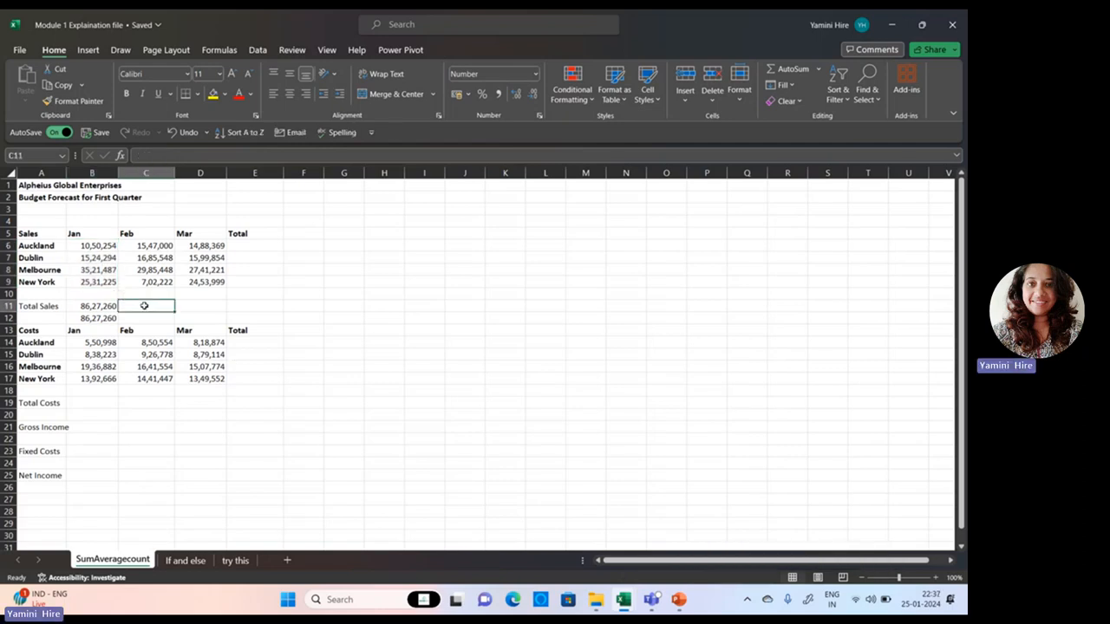
{"action": "type", "text": "=a"}
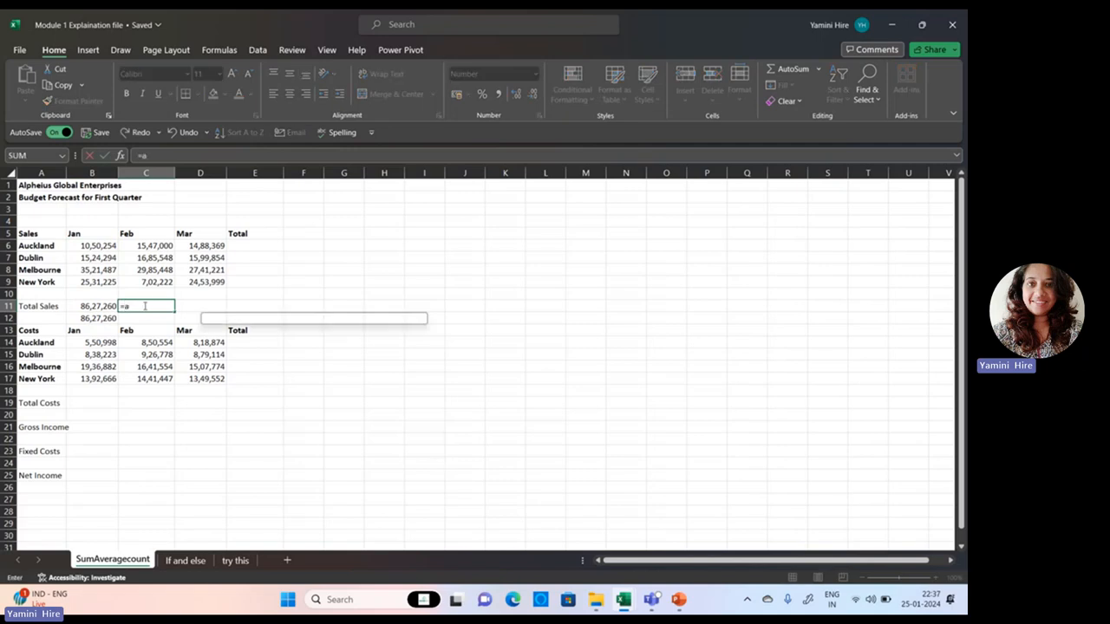
{"action": "type", "text": "verarge"}
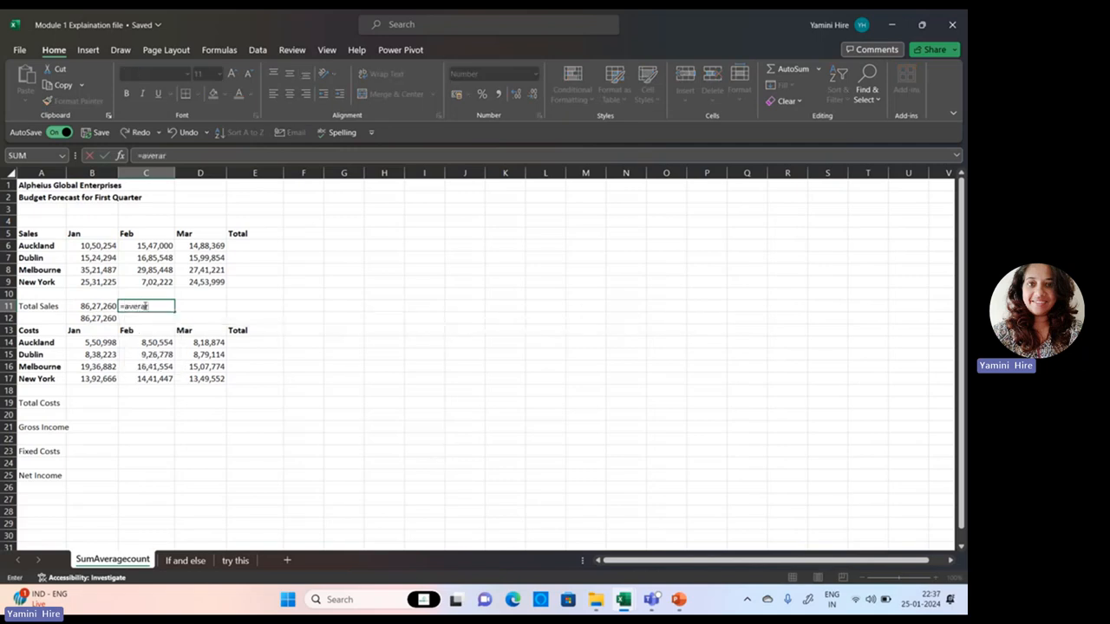
{"action": "key", "text": "BackSpace"}
{"action": "key", "text": "BackSpace"}
{"action": "key", "text": "BackSpace"}
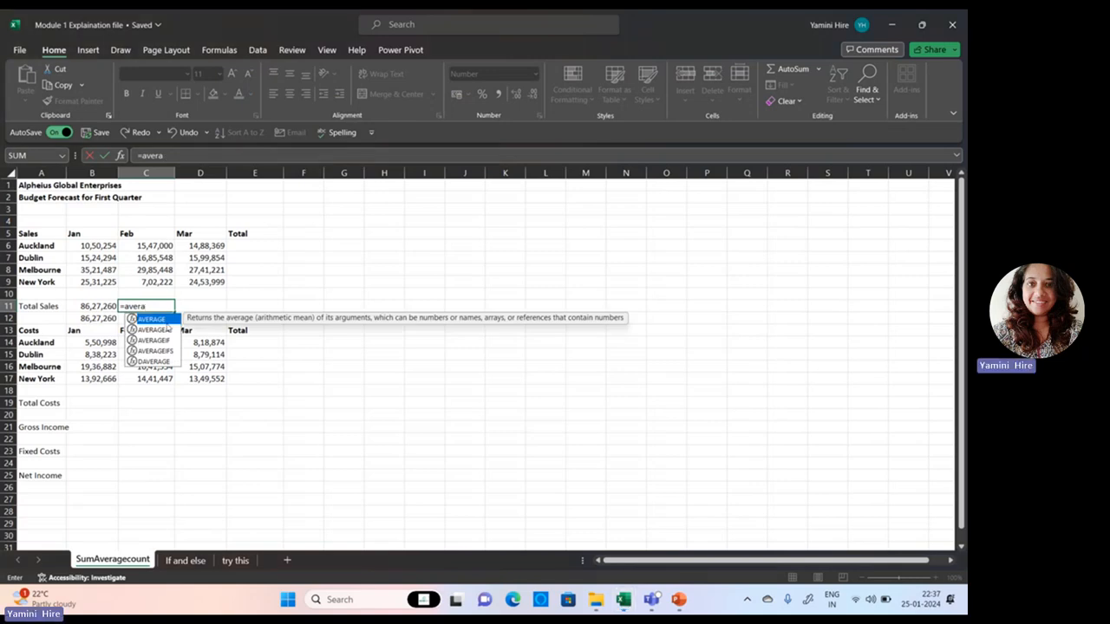
{"action": "key", "text": "Tab"}
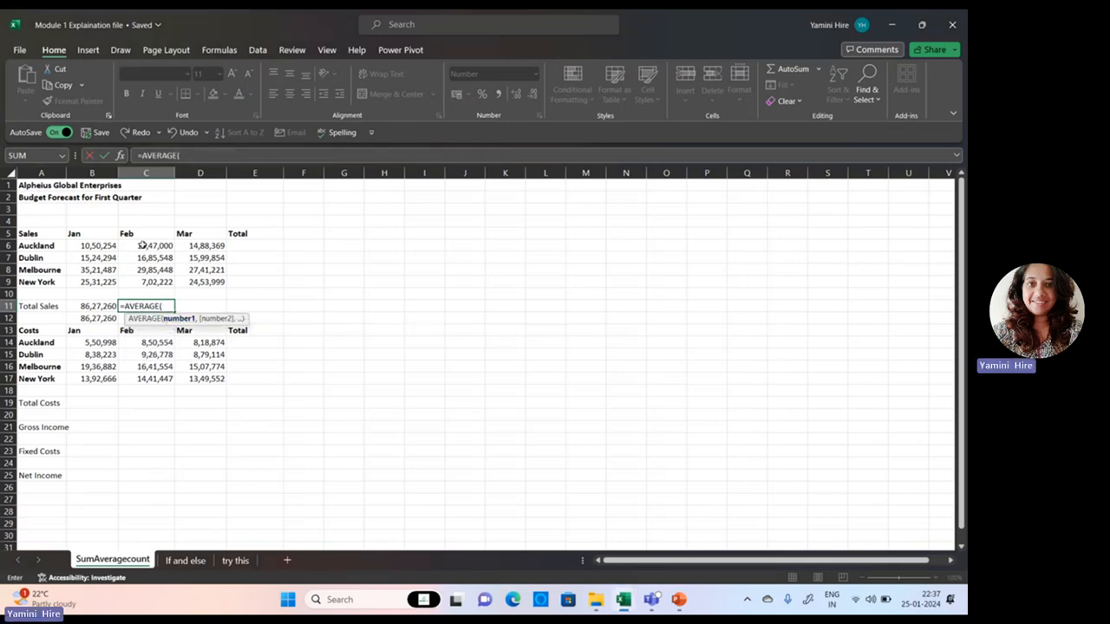
{"action": "left_click_drag", "start_coordinate": [143, 246], "coordinate": [151, 281]}
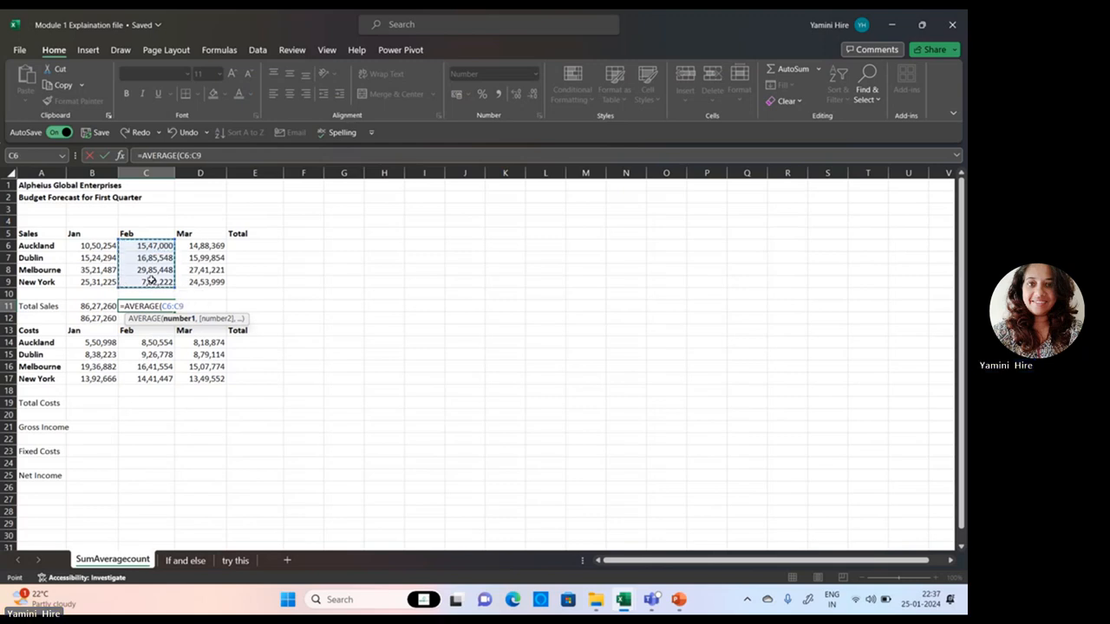
{"action": "type", "text": ")"}
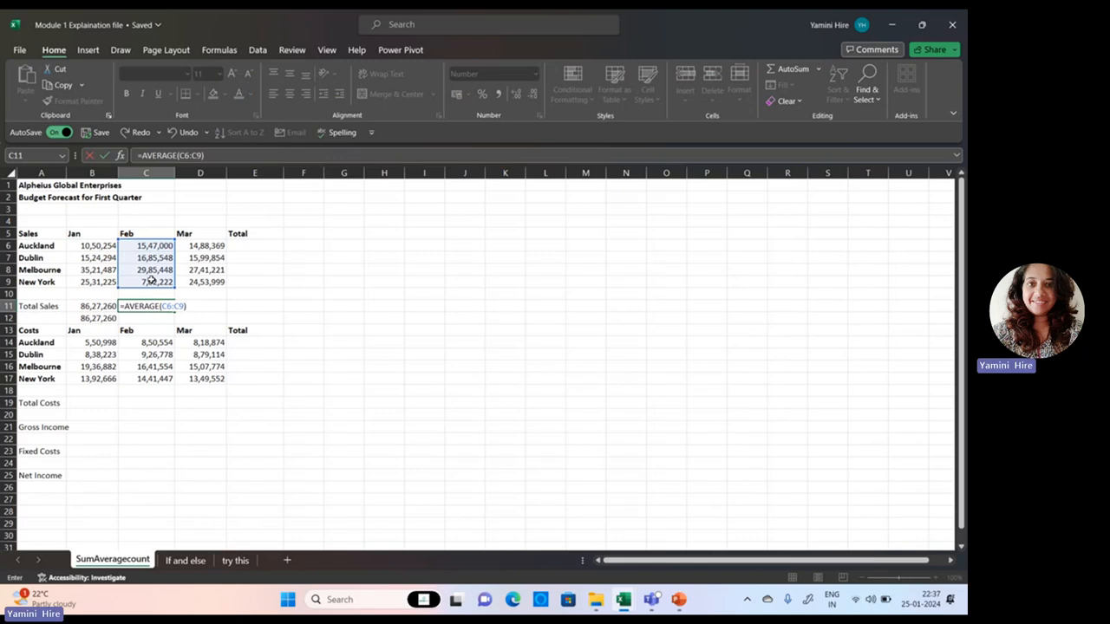
{"action": "key", "text": "Return"}
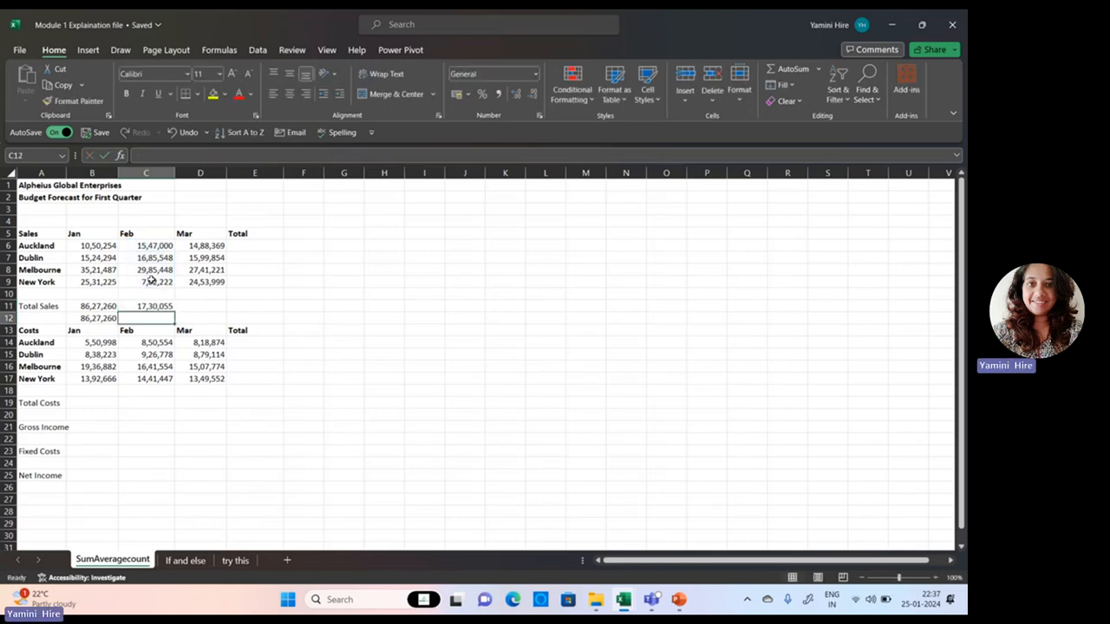
Step: Calculate the February sales average manually in C12 with =SUM(C6:C9)/4
{"action": "type", "text": "=sum("}
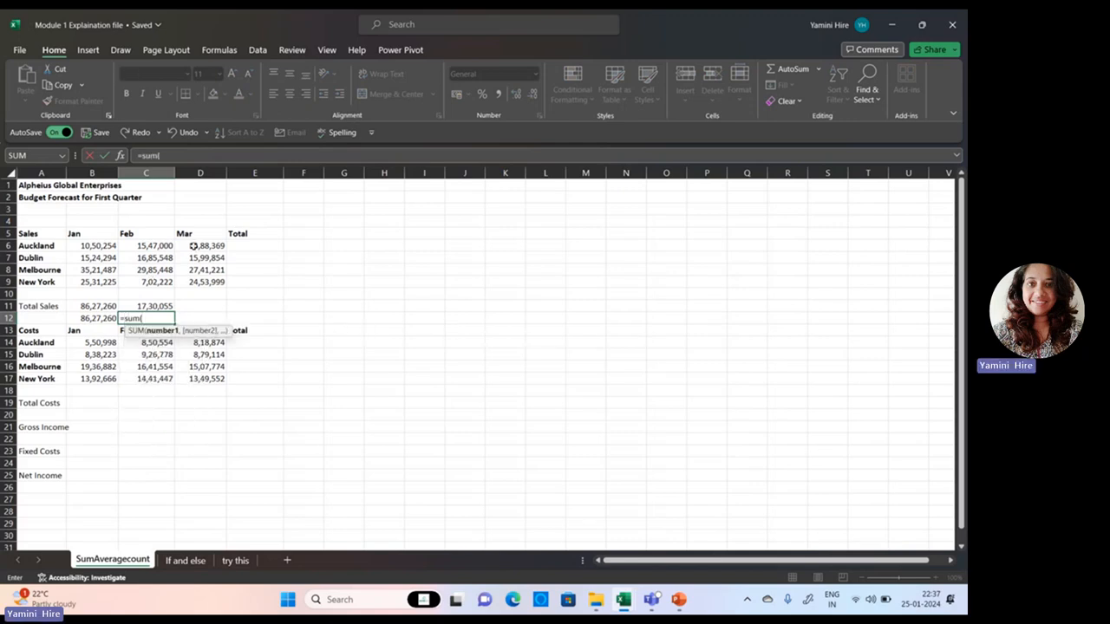
{"action": "left_click_drag", "start_coordinate": [169, 246], "coordinate": [162, 279]}
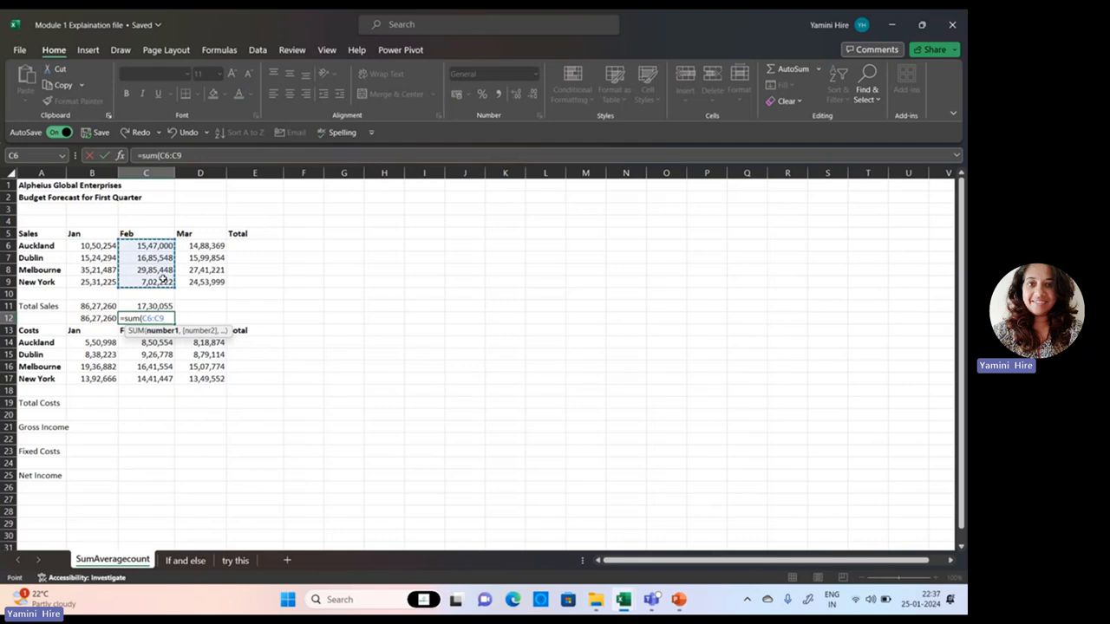
{"action": "type", "text": ")/4"}
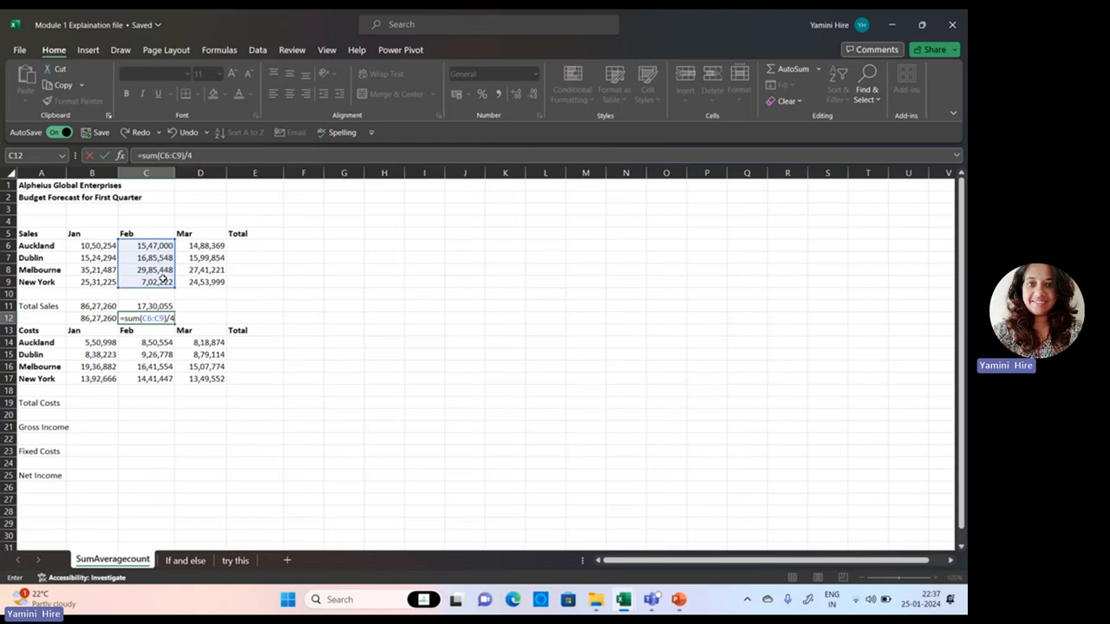
{"action": "key", "text": "Return"}
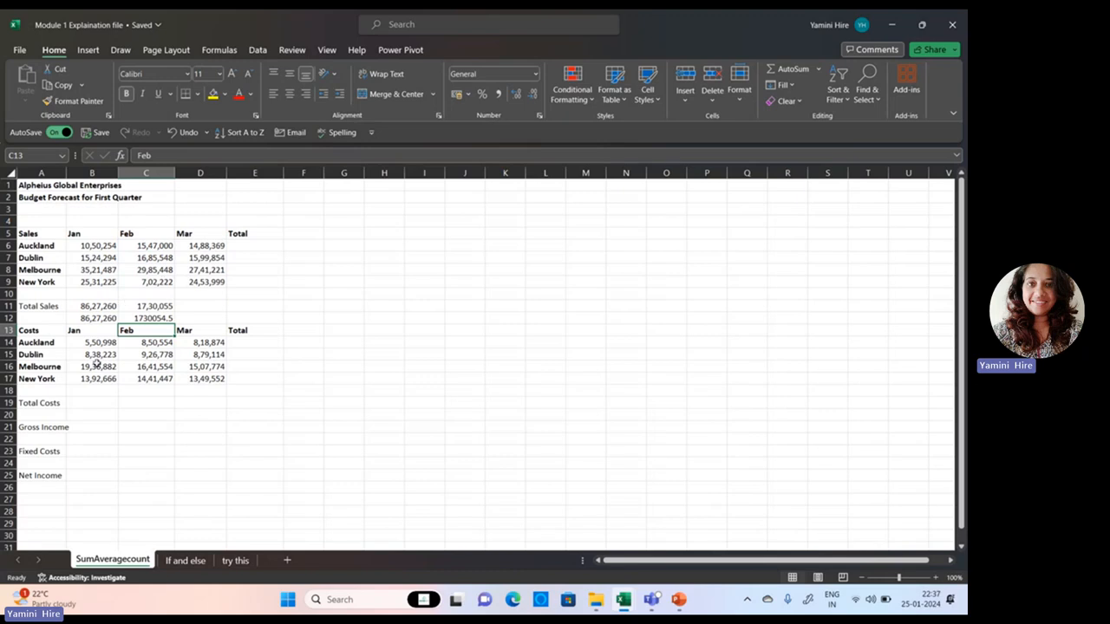
Step: Compare the formulas in C12 and C11, and check the selection statistics for the February sales in C6:C9
{"action": "left_click", "coordinate": [146, 319]}
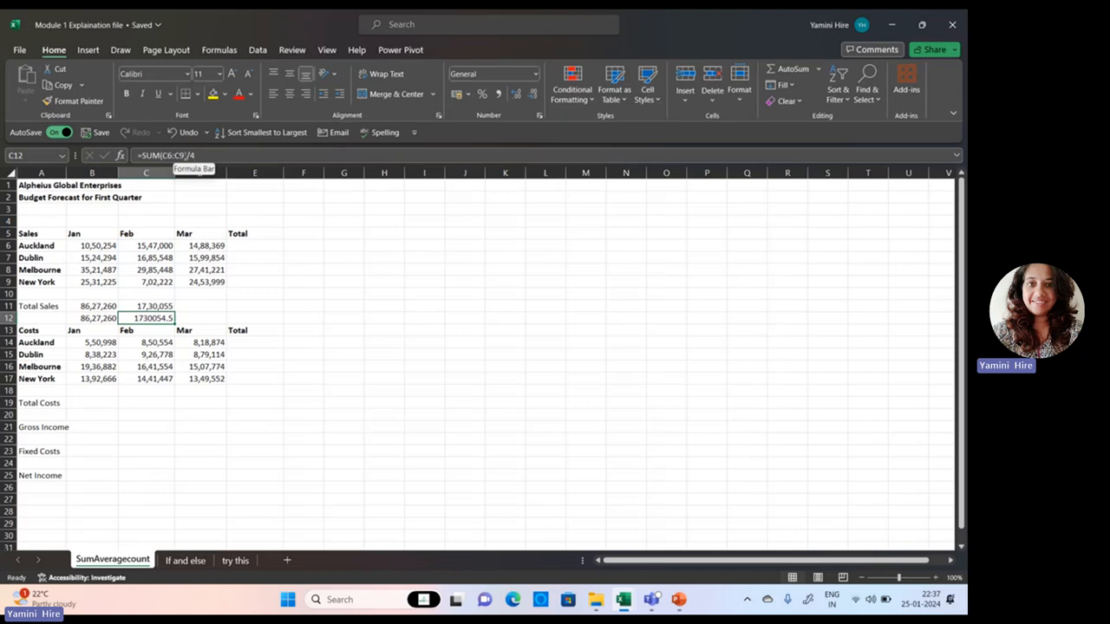
{"action": "left_click", "coordinate": [159, 306]}
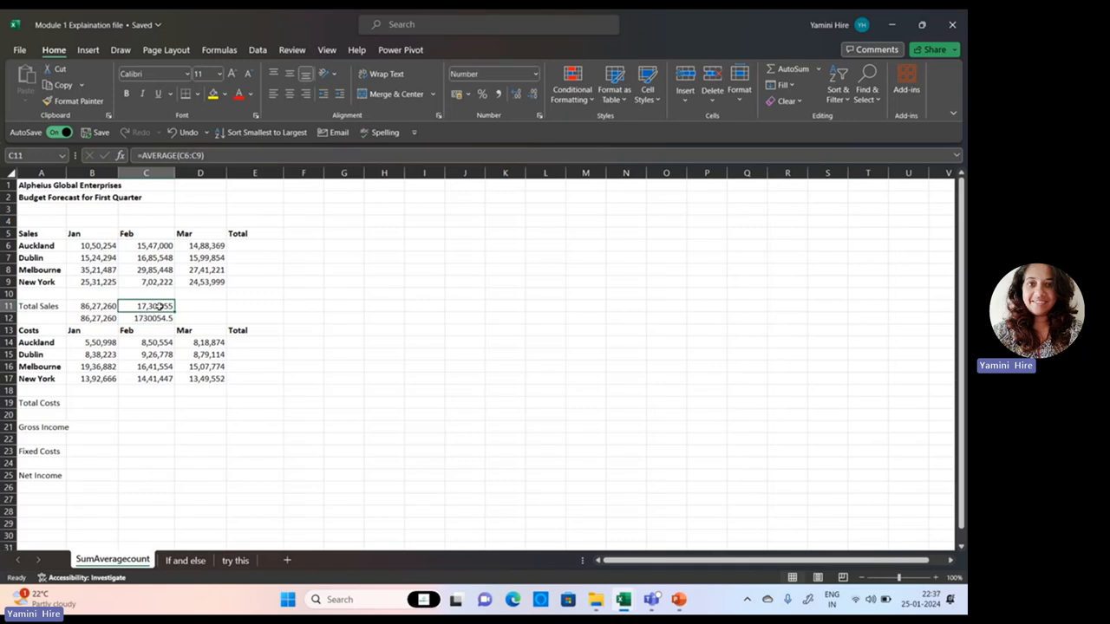
{"action": "left_click", "coordinate": [160, 316]}
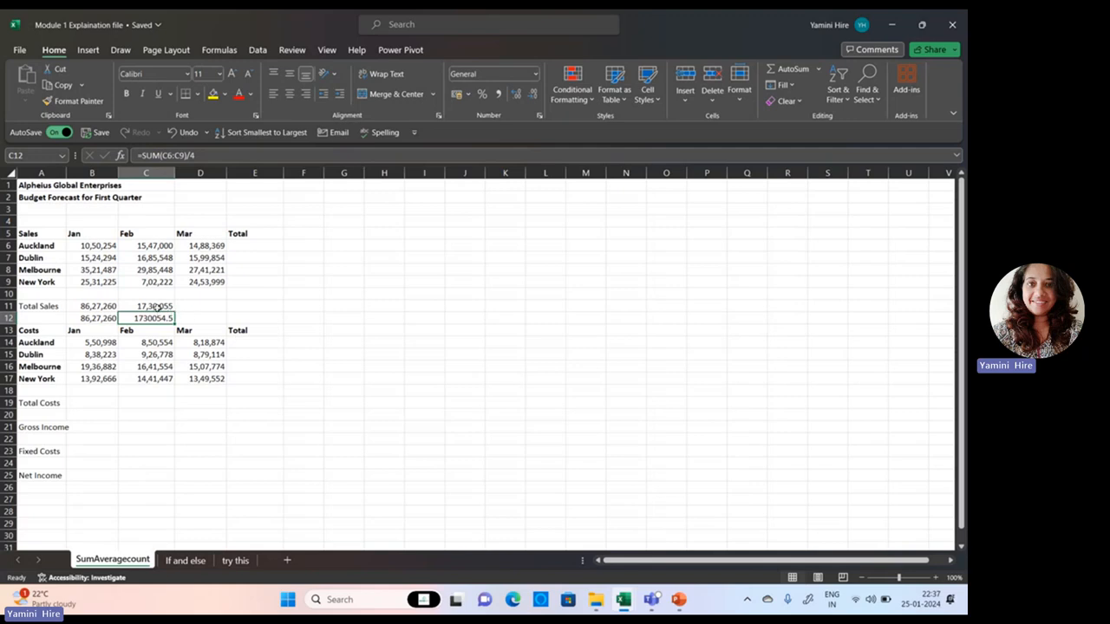
{"action": "left_click_drag", "start_coordinate": [153, 247], "coordinate": [153, 279]}
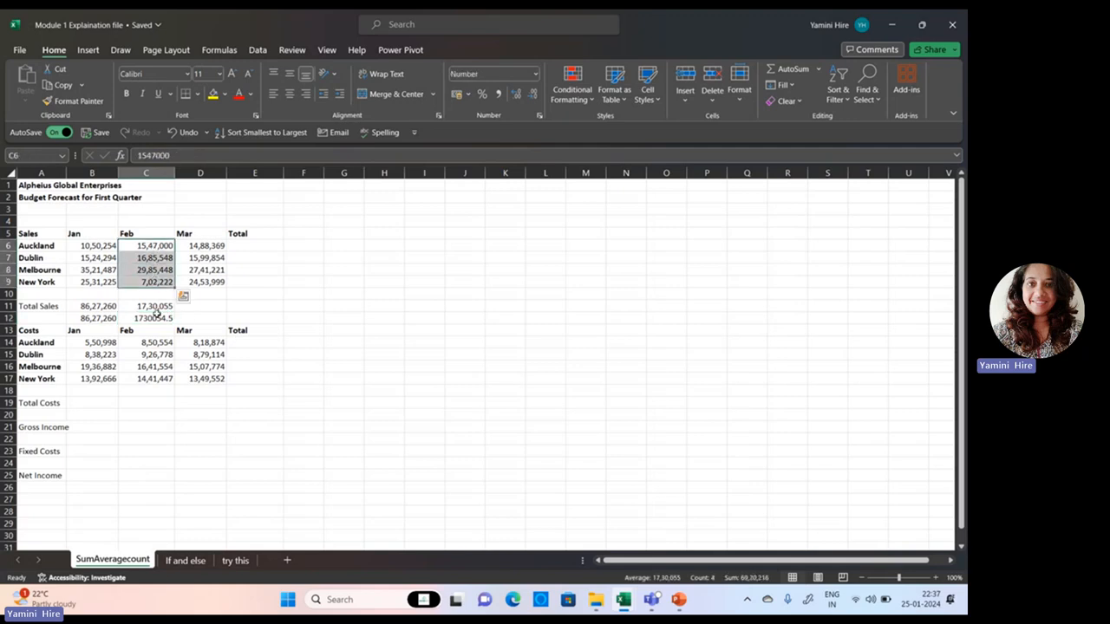
{"action": "left_click", "coordinate": [156, 318]}
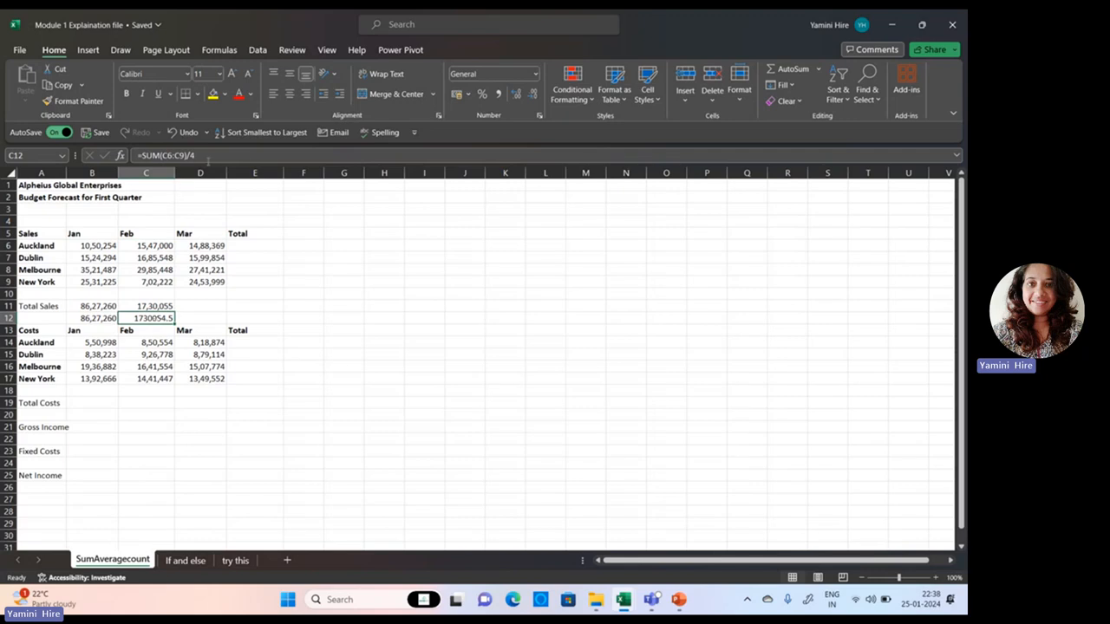
Step: Count the March sales entries in D11 with =COUNT(D6:D9)
{"action": "left_click", "coordinate": [192, 305]}
{"action": "left_click", "coordinate": [143, 156]}
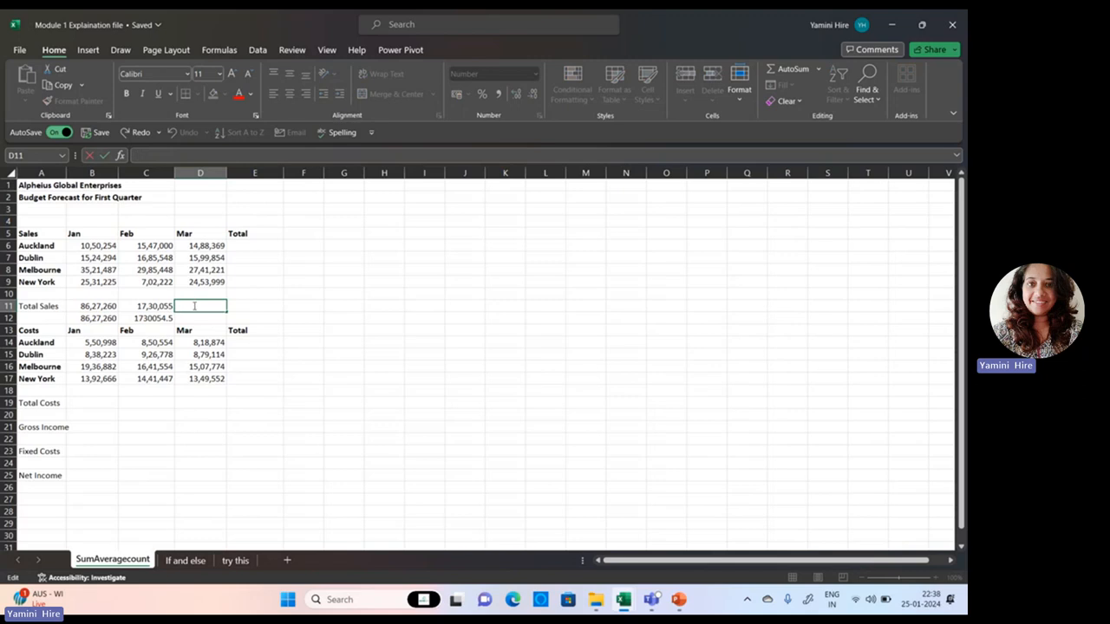
{"action": "left_click", "coordinate": [195, 333]}
{"action": "left_click", "coordinate": [195, 308]}
{"action": "type", "text": "="}
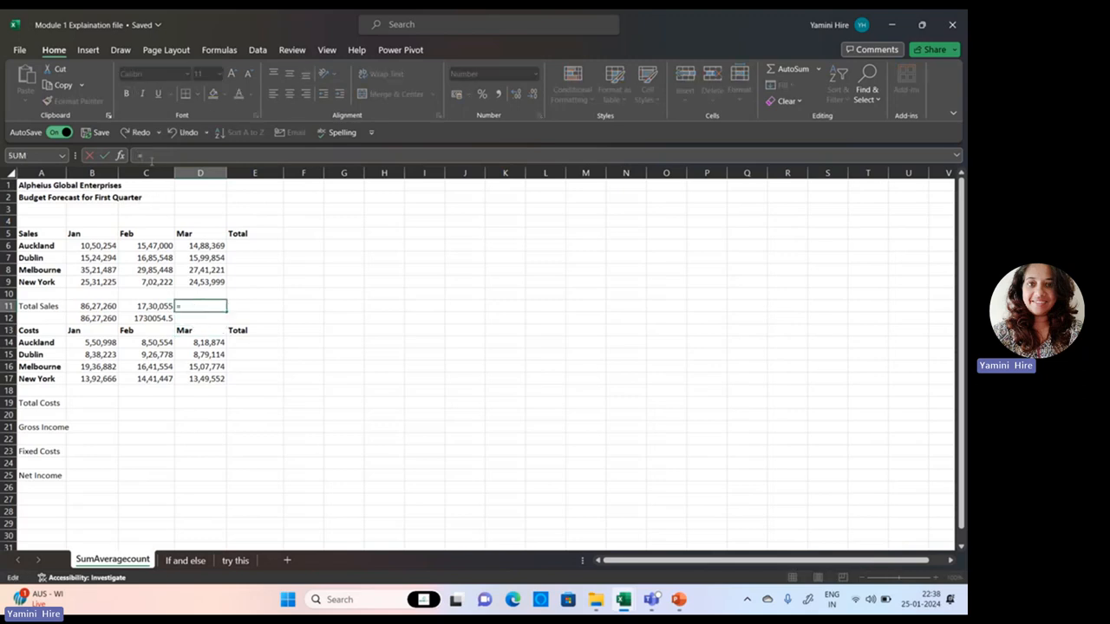
{"action": "type", "text": "count"}
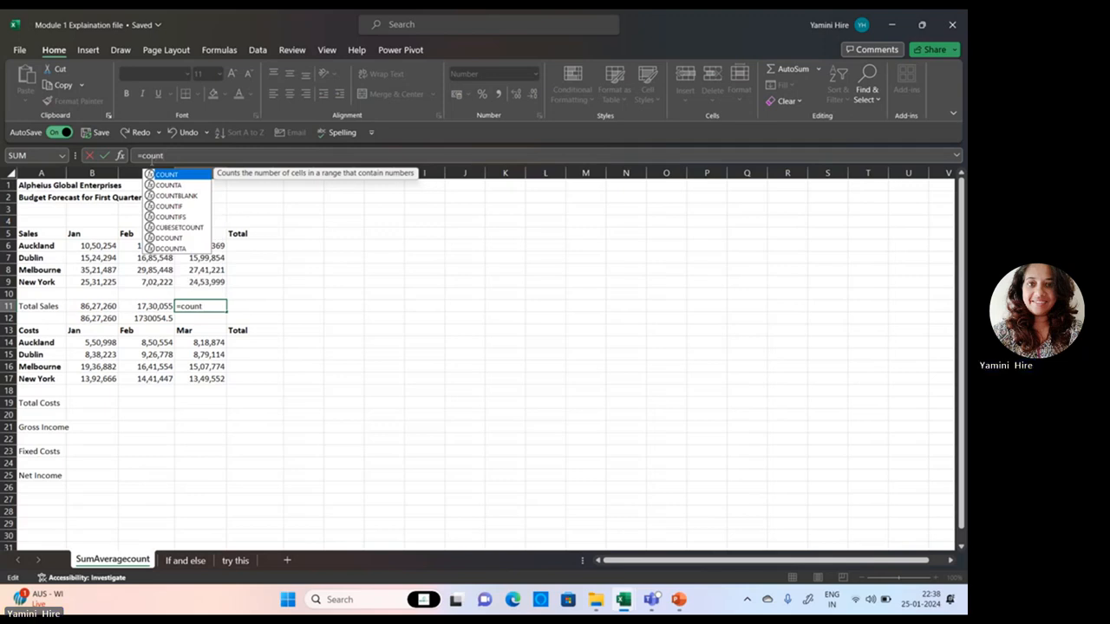
{"action": "type", "text": "("}
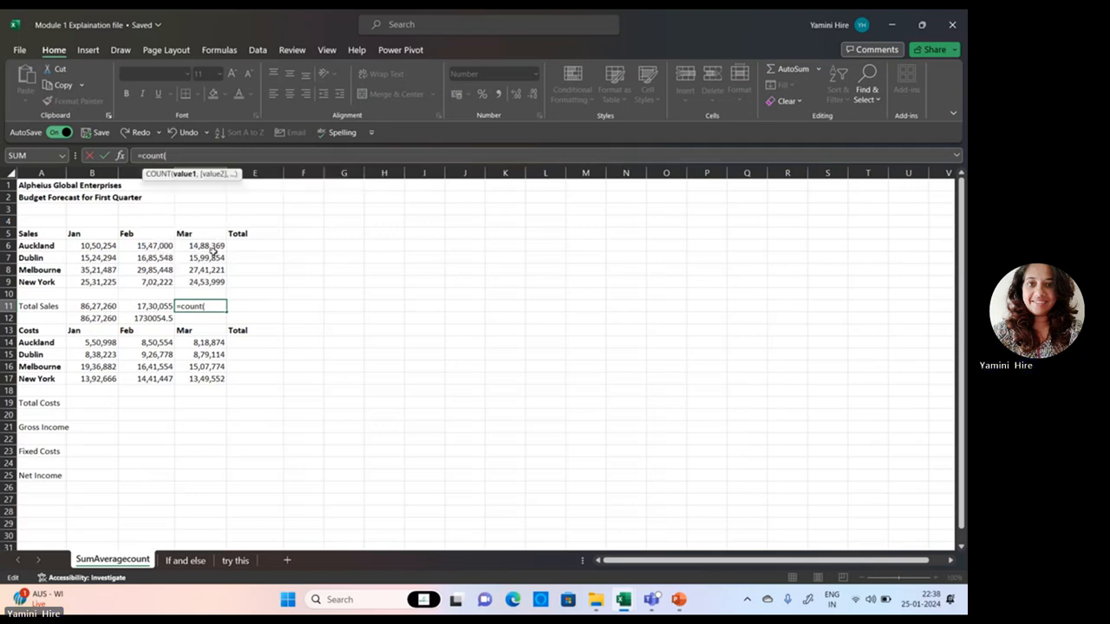
{"action": "left_click_drag", "start_coordinate": [213, 250], "coordinate": [205, 282]}
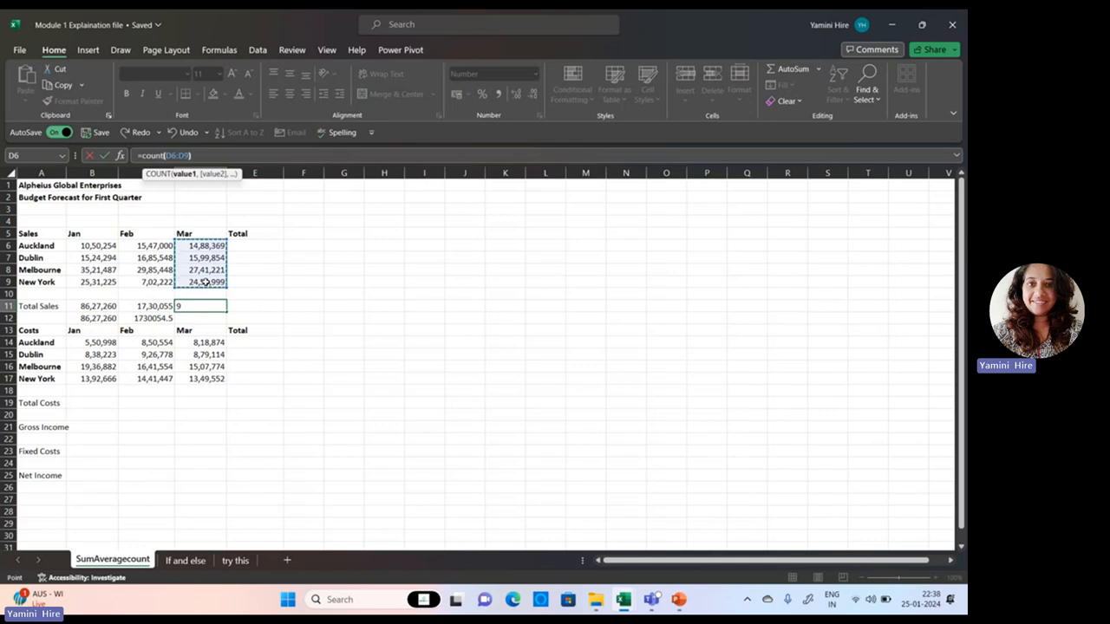
{"action": "type", "text": ")"}
{"action": "key", "text": "Return"}
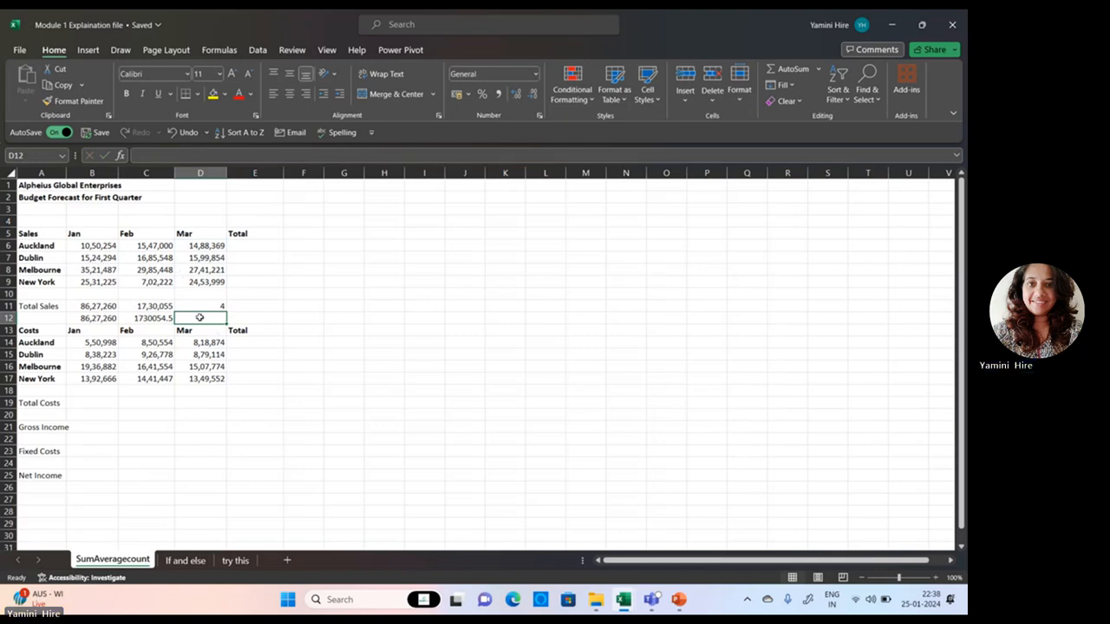
{"action": "type", "text": "count("}
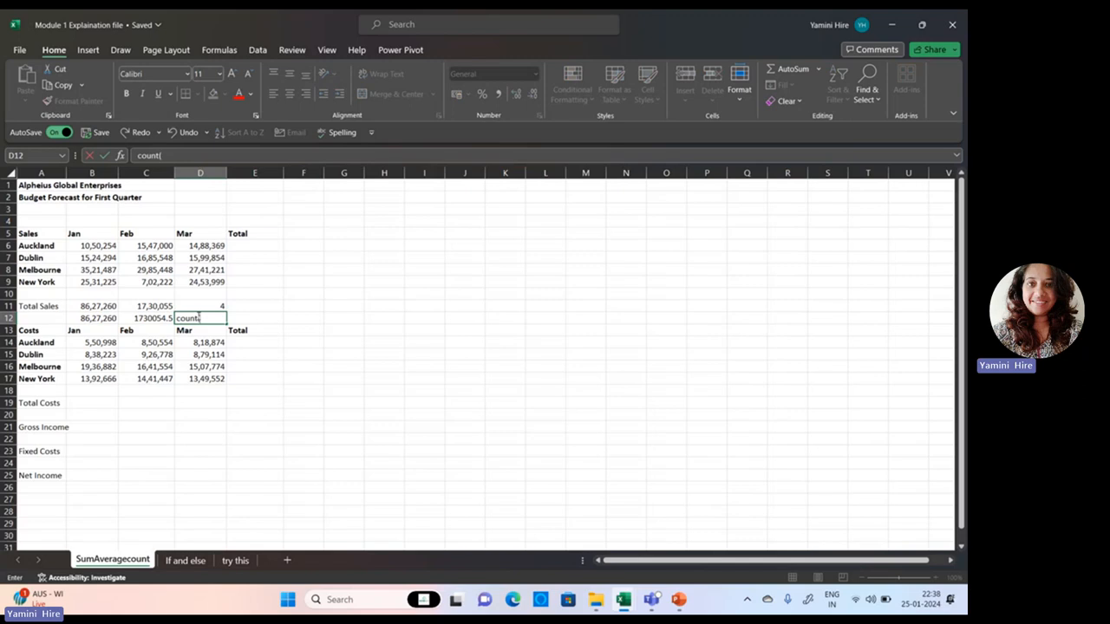
{"action": "left_click_drag", "start_coordinate": [205, 247], "coordinate": [202, 281]}
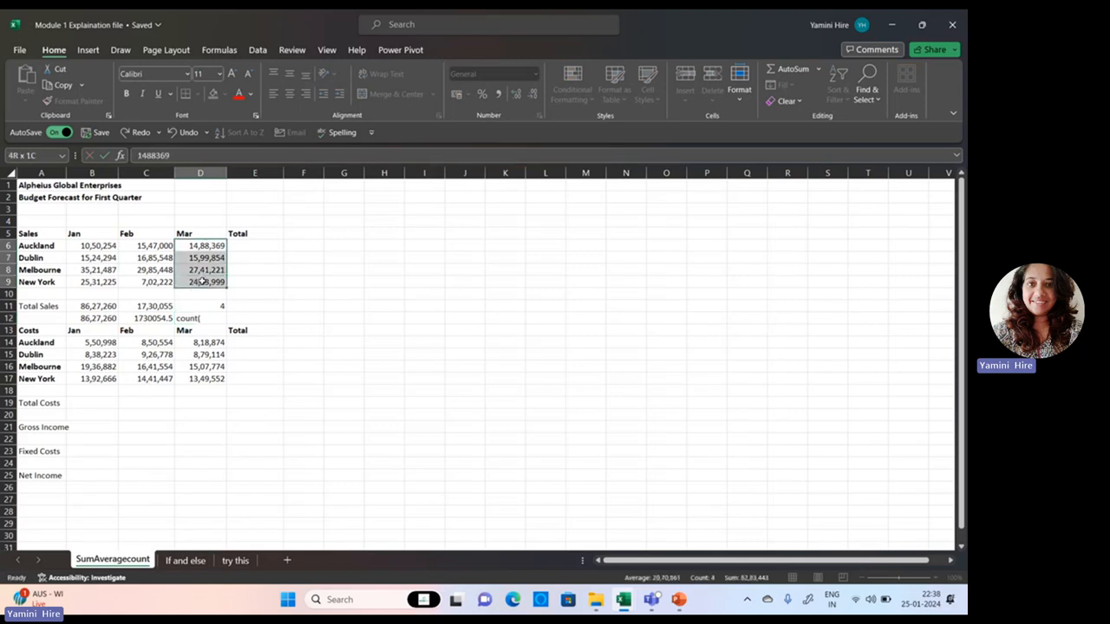
{"action": "type", "text": ")"}
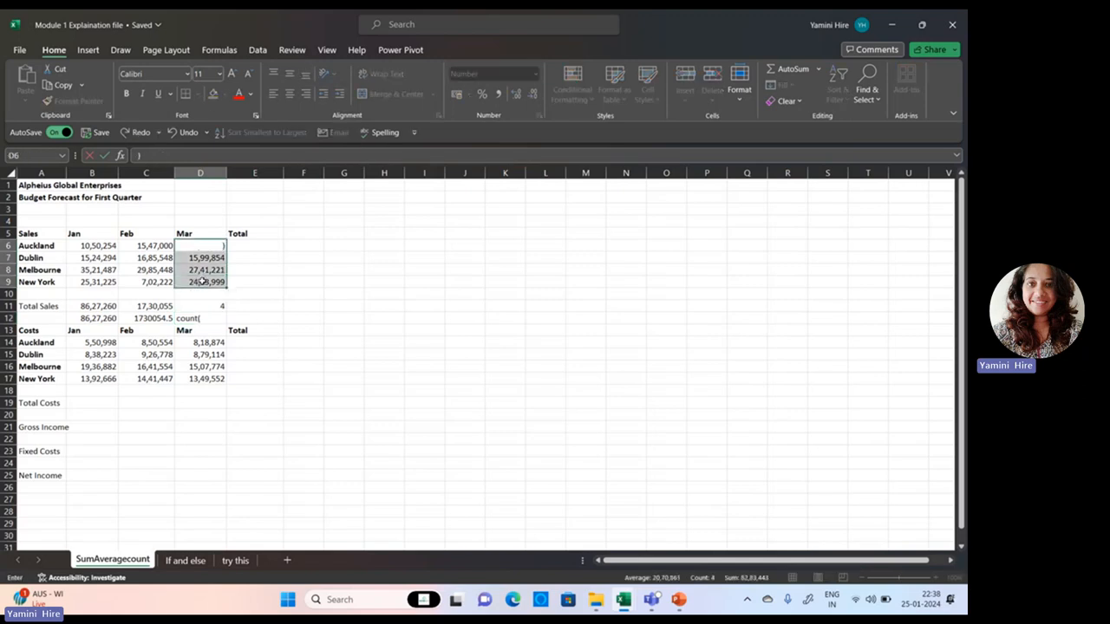
{"action": "key", "text": "Escape"}
{"action": "left_click", "coordinate": [224, 317]}
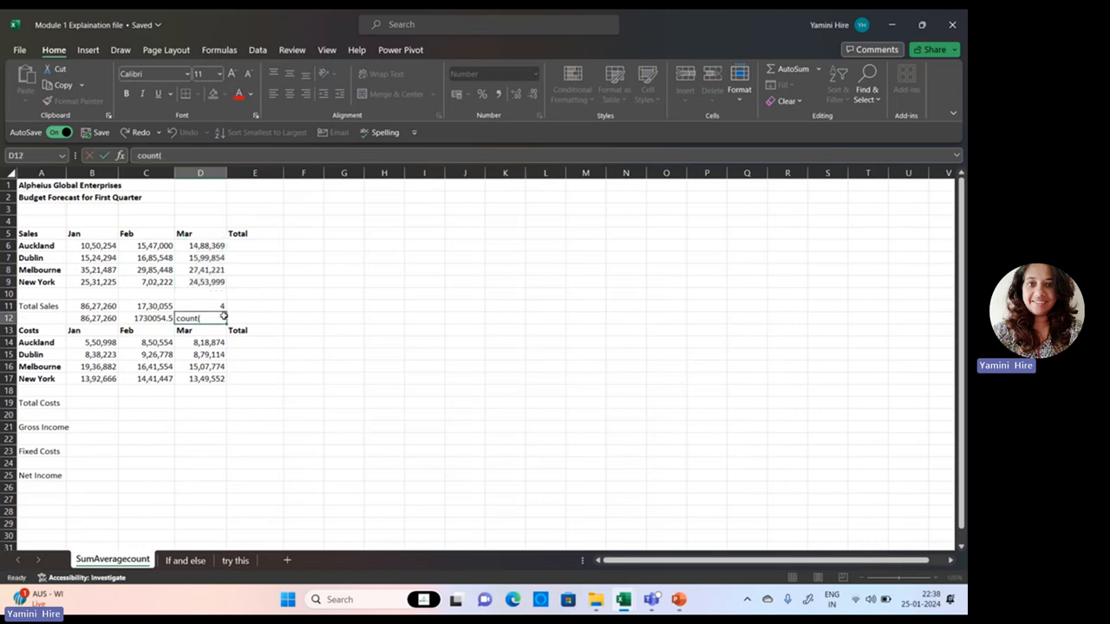
{"action": "key", "text": "F2"}
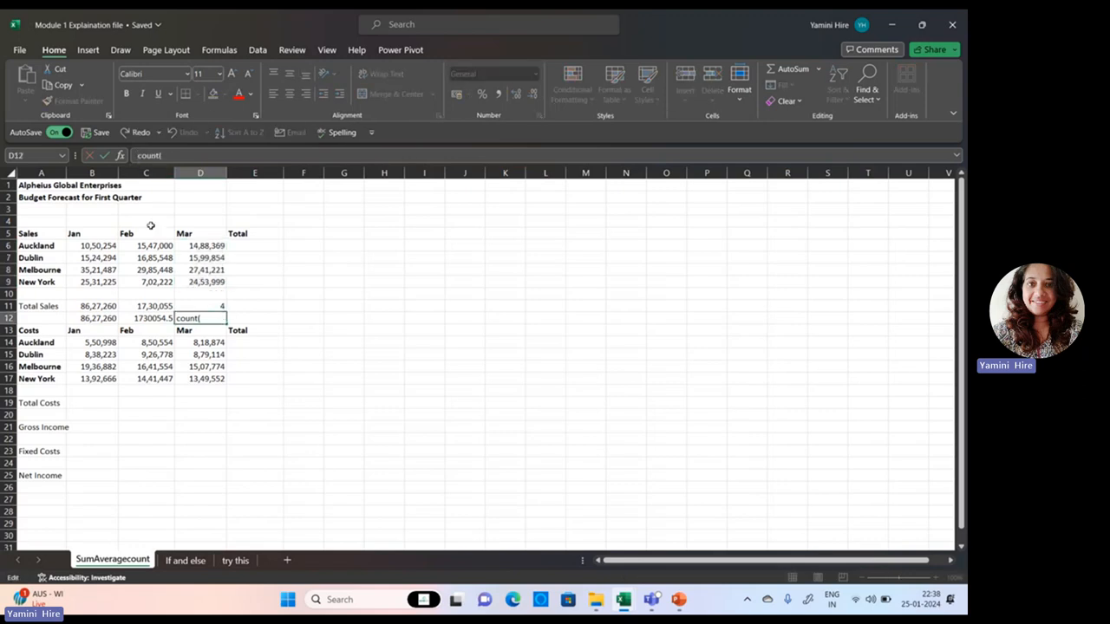
{"action": "key", "text": "Home"}
{"action": "type", "text": "="}
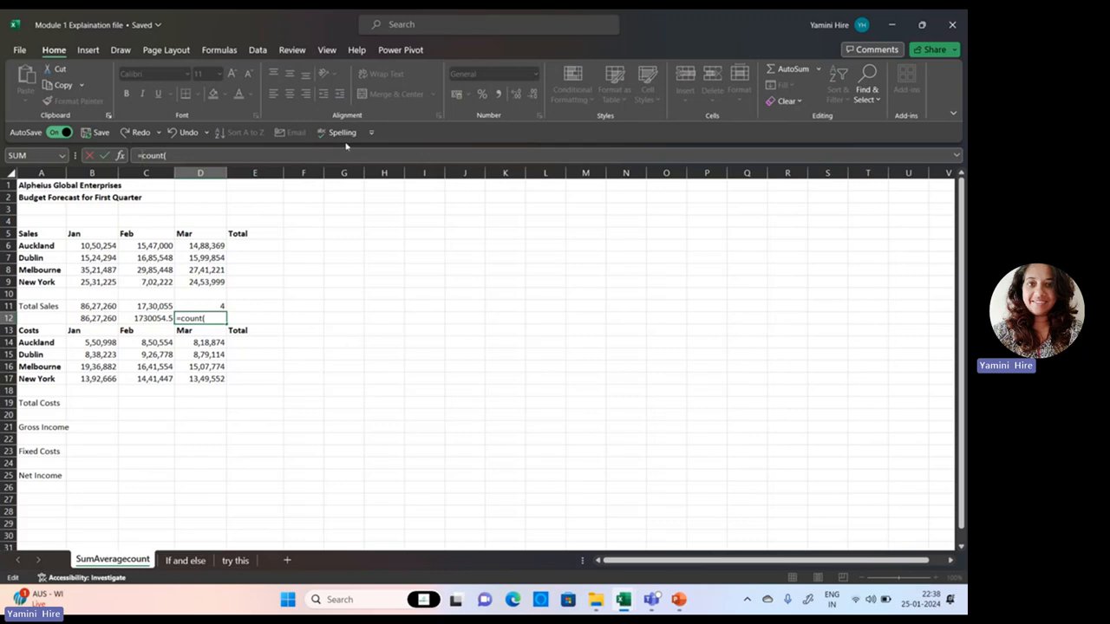
{"action": "left_click", "coordinate": [184, 560]}
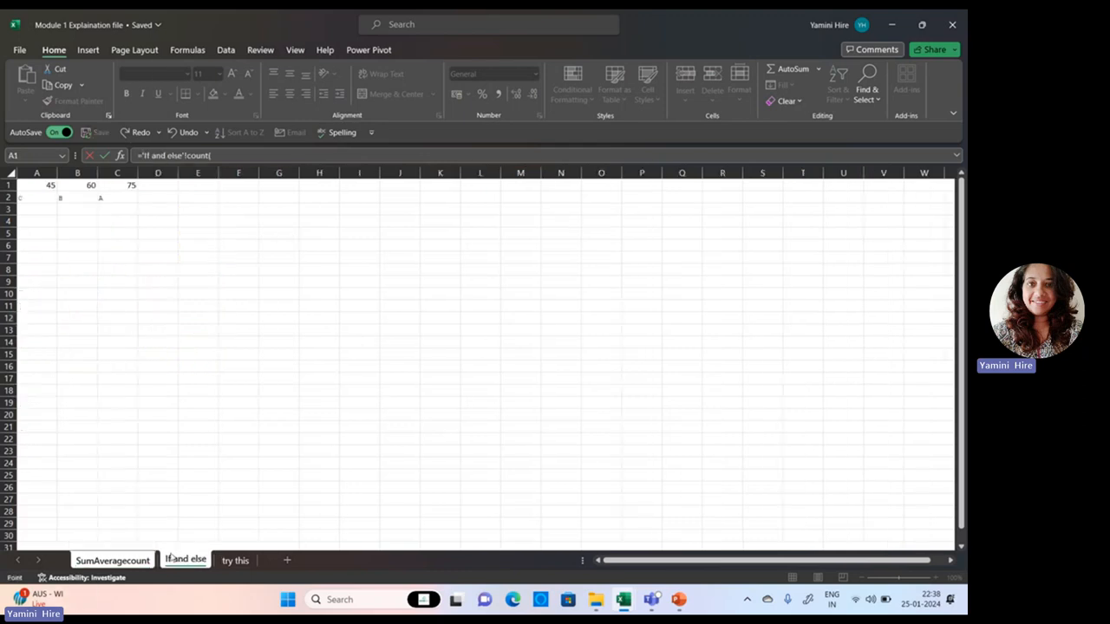
{"action": "left_click_drag", "start_coordinate": [47, 196], "coordinate": [112, 201]}
{"action": "key", "text": "Delete"}
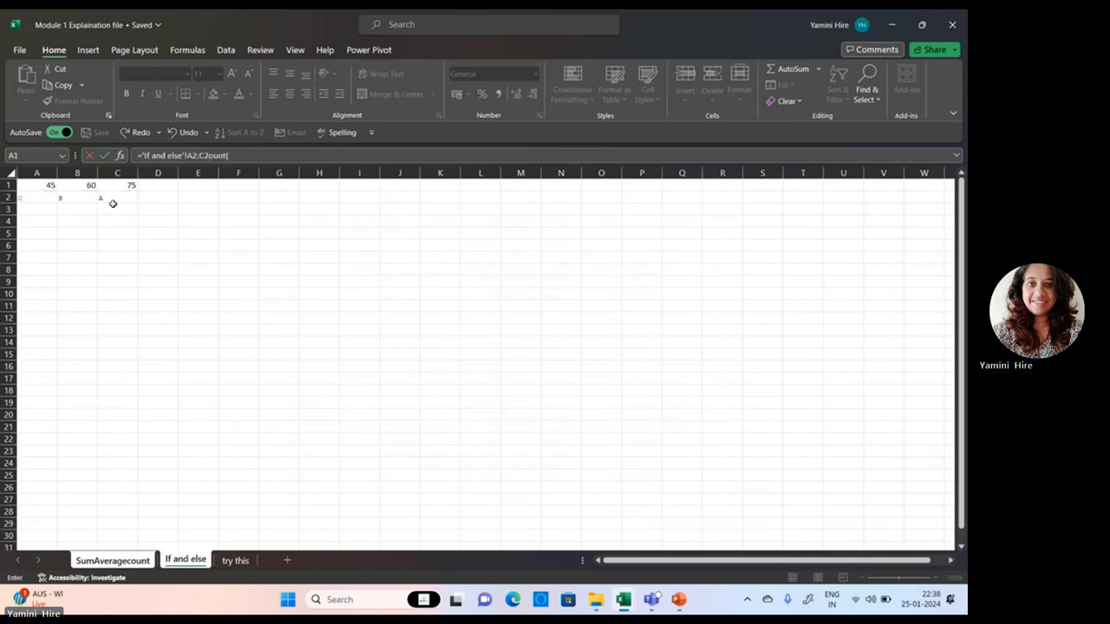
{"action": "key", "text": "Return"}
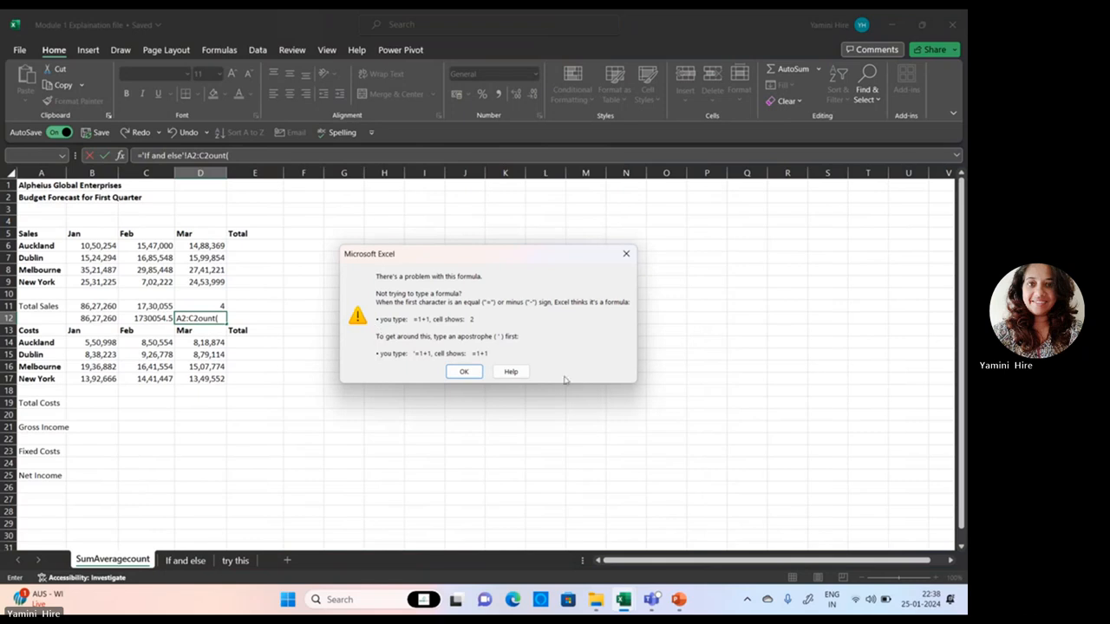
{"action": "left_click", "coordinate": [464, 372]}
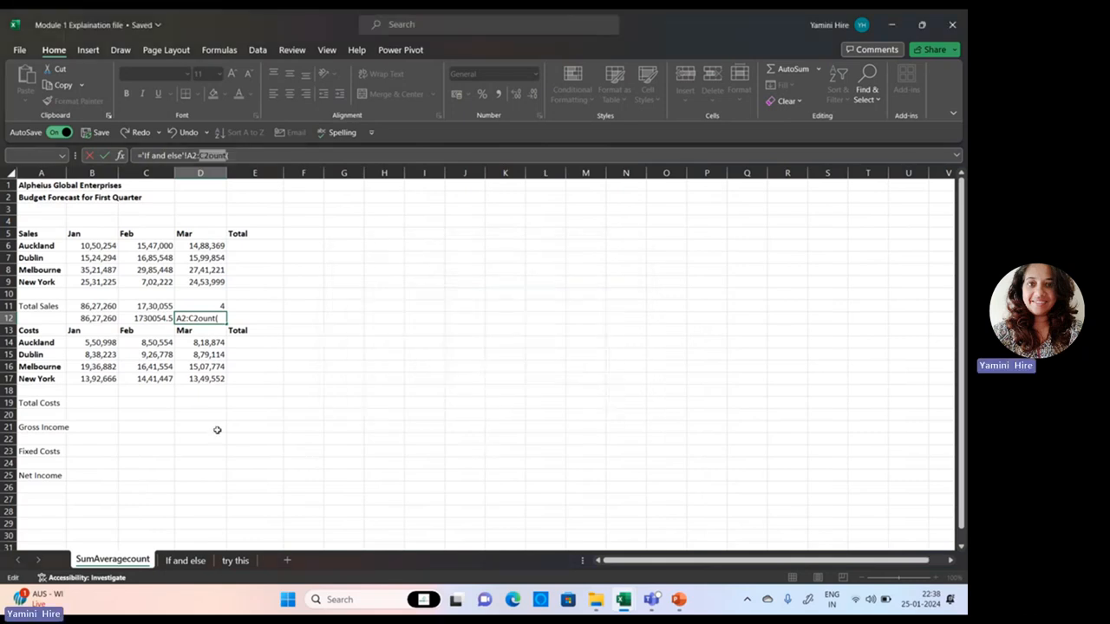
{"action": "key", "text": "Right"}
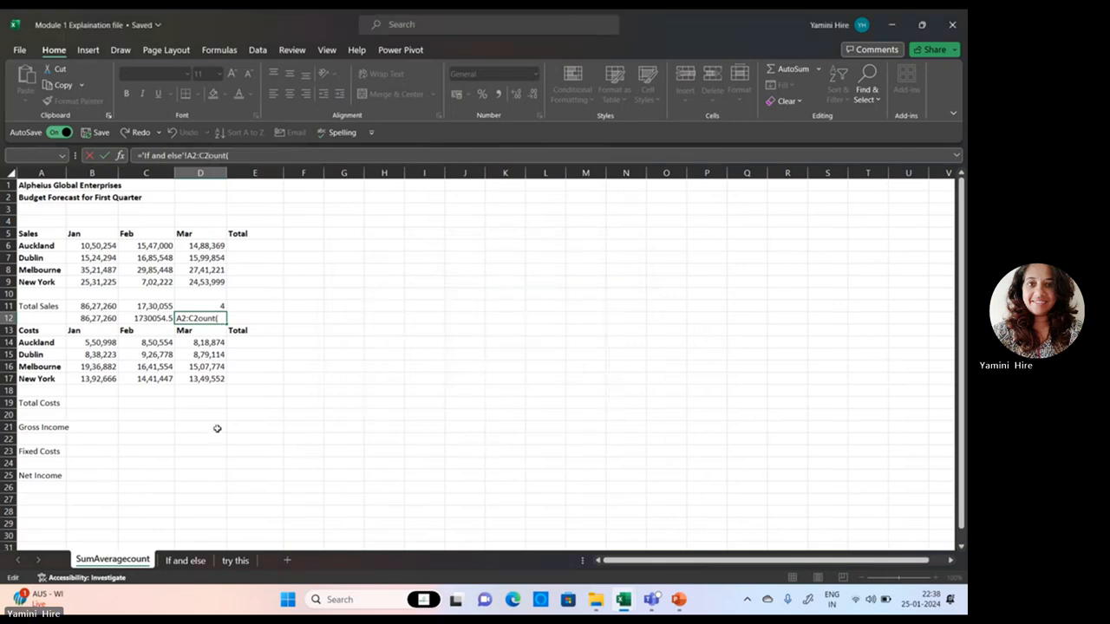
{"action": "key", "text": "Return"}
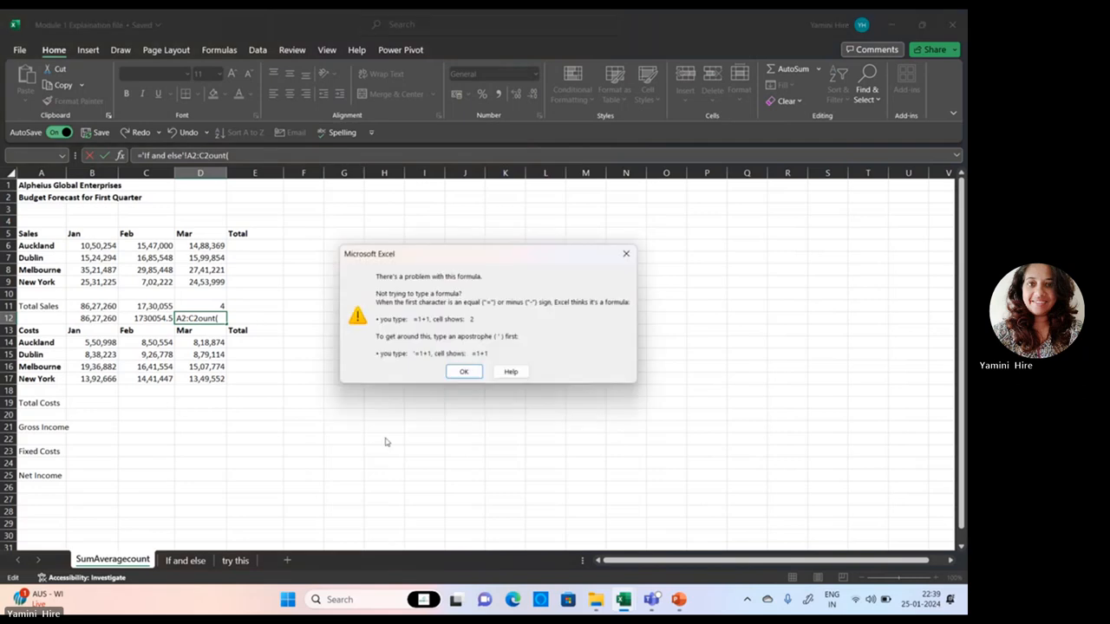
{"action": "left_click", "coordinate": [473, 378]}
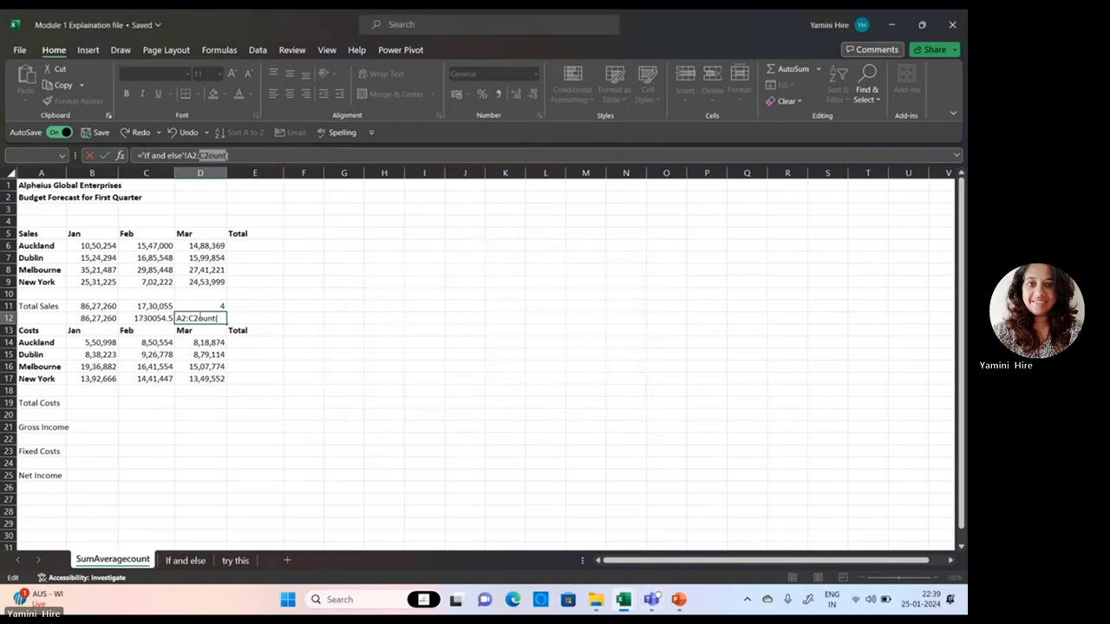
{"action": "left_click", "coordinate": [201, 318]}
{"action": "left_click_drag", "start_coordinate": [242, 157], "coordinate": [170, 158]}
{"action": "left_click", "coordinate": [89, 155]}
{"action": "left_click", "coordinate": [206, 448]}
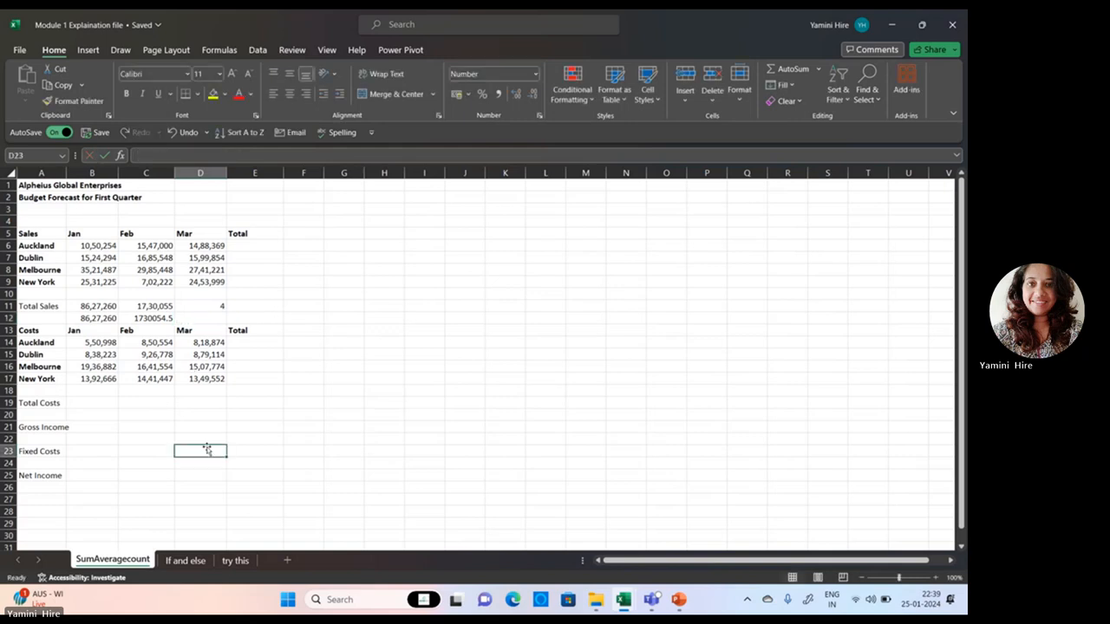
Step: Clear the existing grade formulas in A2:C2 on the "If and else" sheet
{"action": "left_click", "coordinate": [186, 560]}
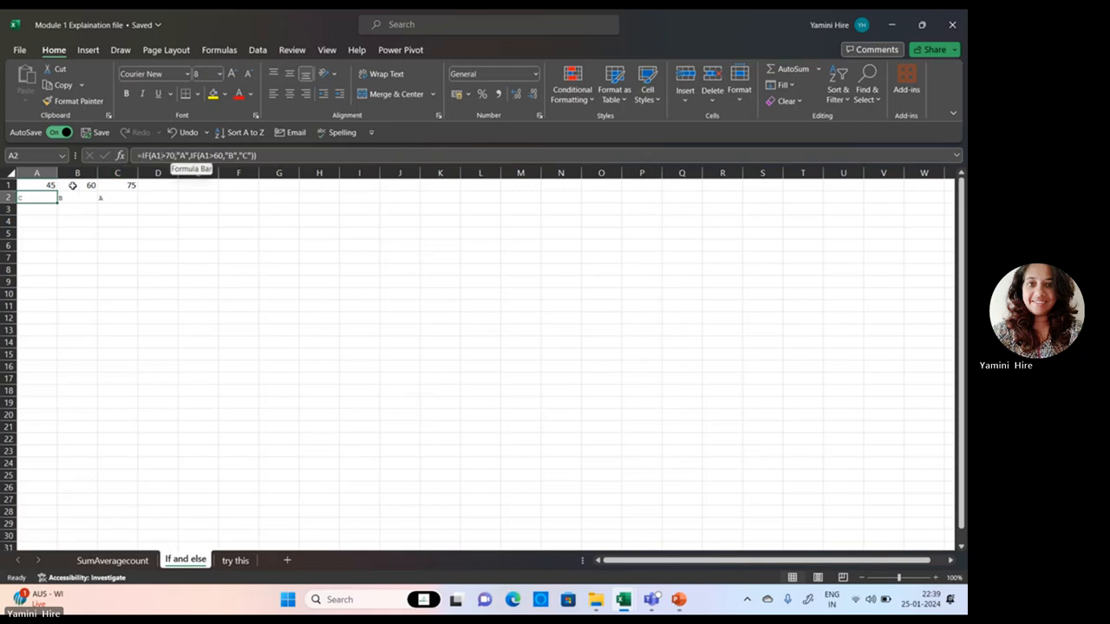
{"action": "left_click_drag", "start_coordinate": [57, 202], "coordinate": [104, 199]}
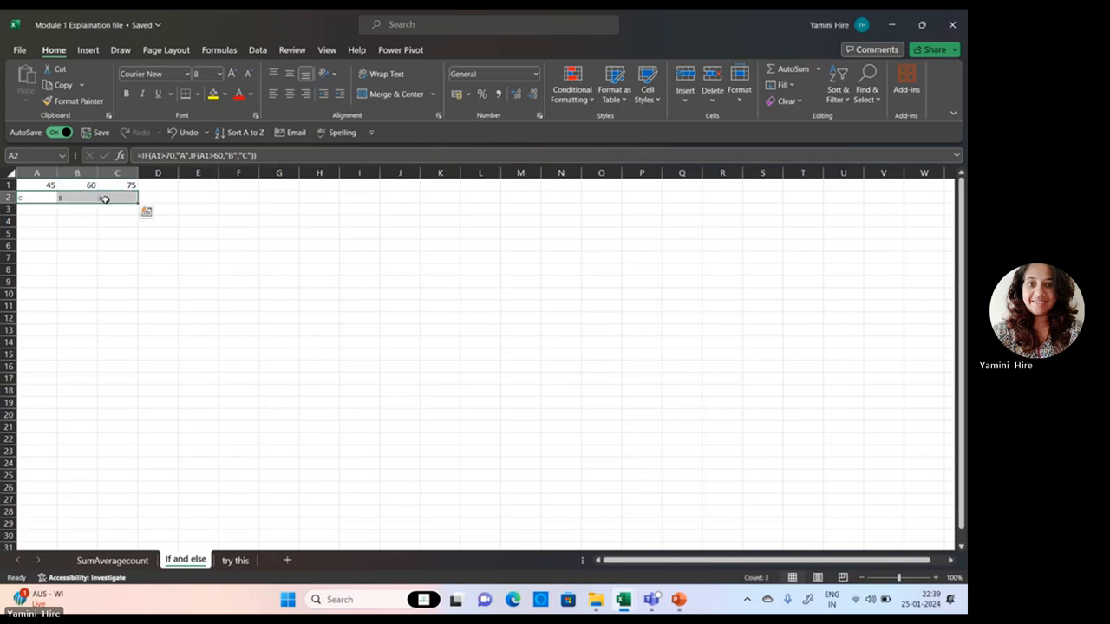
{"action": "key", "text": "Delete"}
Step: Enter the formula =IF(A1>50,"Pass","fail") in A2 to grade the score in A1
{"action": "left_click", "coordinate": [27, 195]}
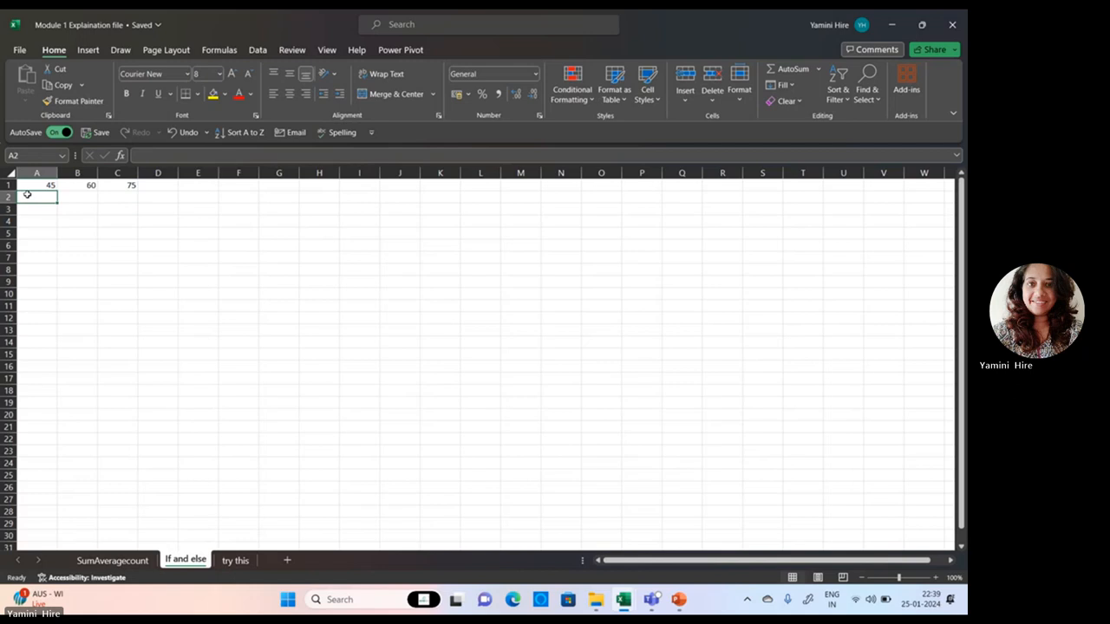
{"action": "type", "text": "="}
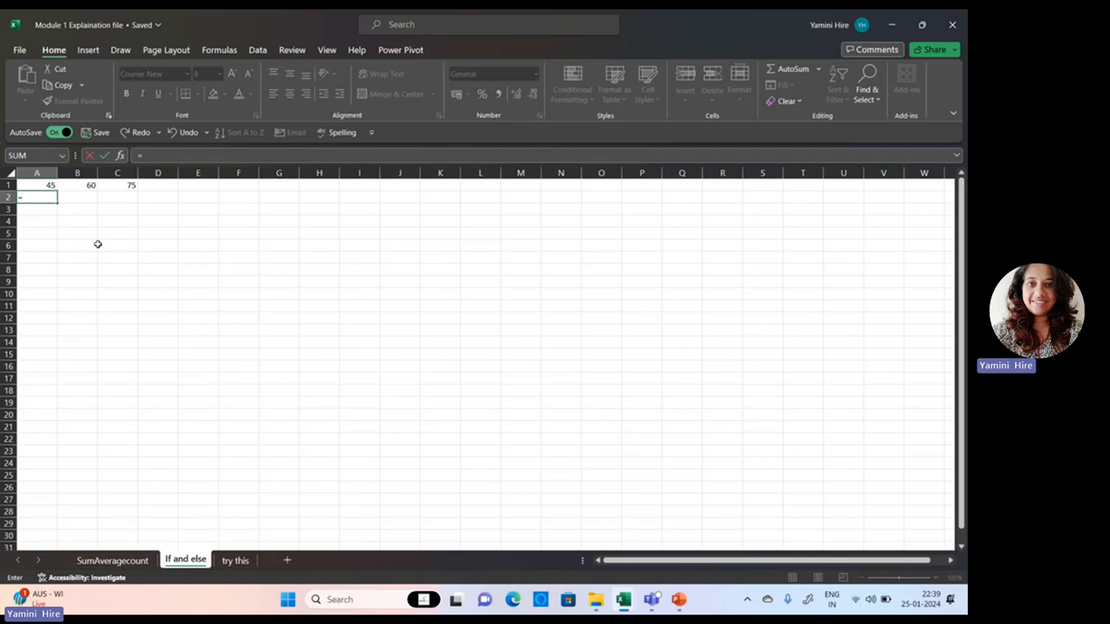
{"action": "type", "text": "if"}
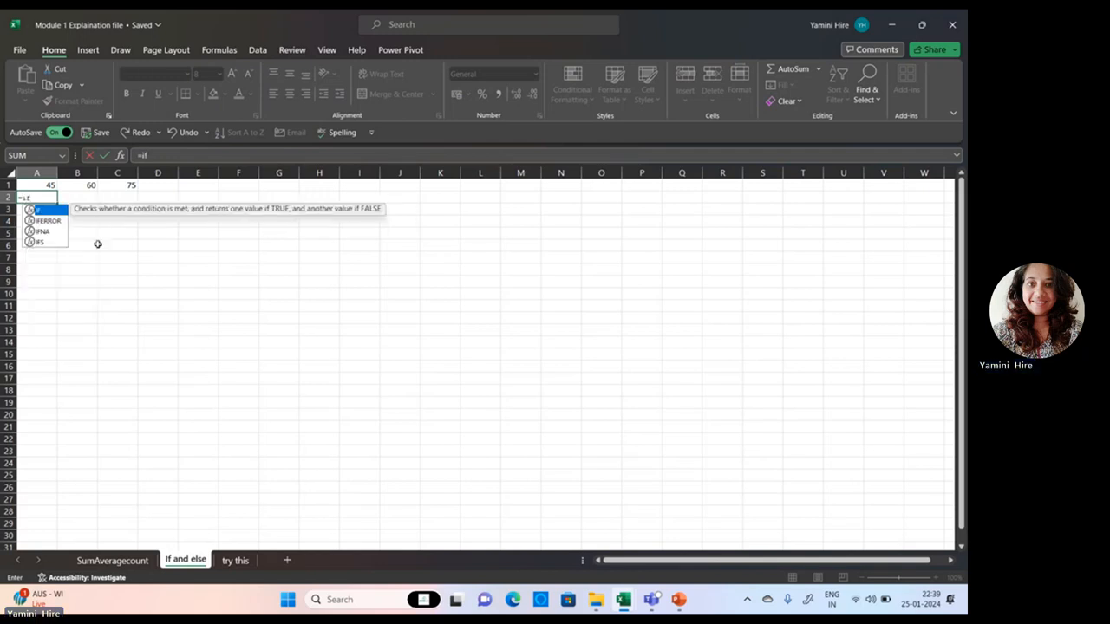
{"action": "type", "text": "("}
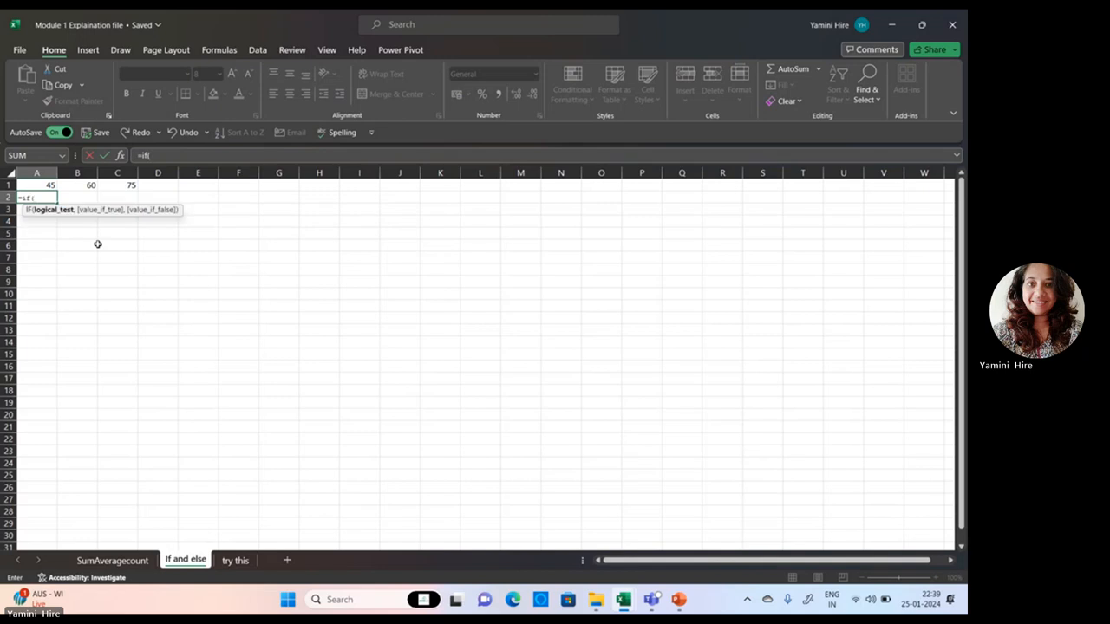
{"action": "left_click", "coordinate": [45, 185]}
{"action": "type", "text": ">50,"}
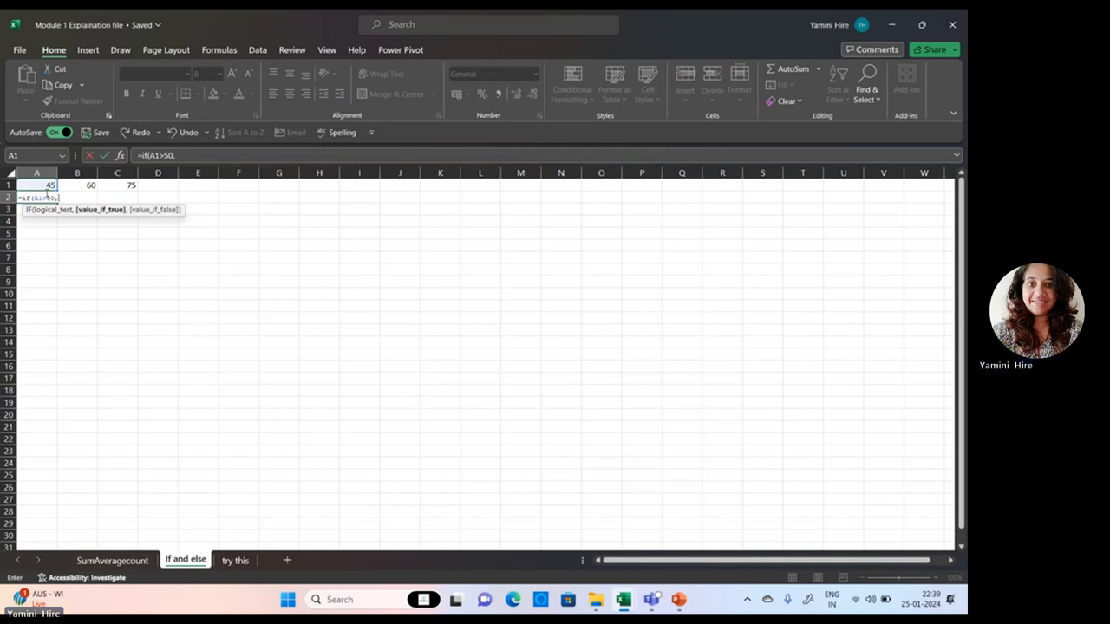
{"action": "type", "text": "\"Pass\","}
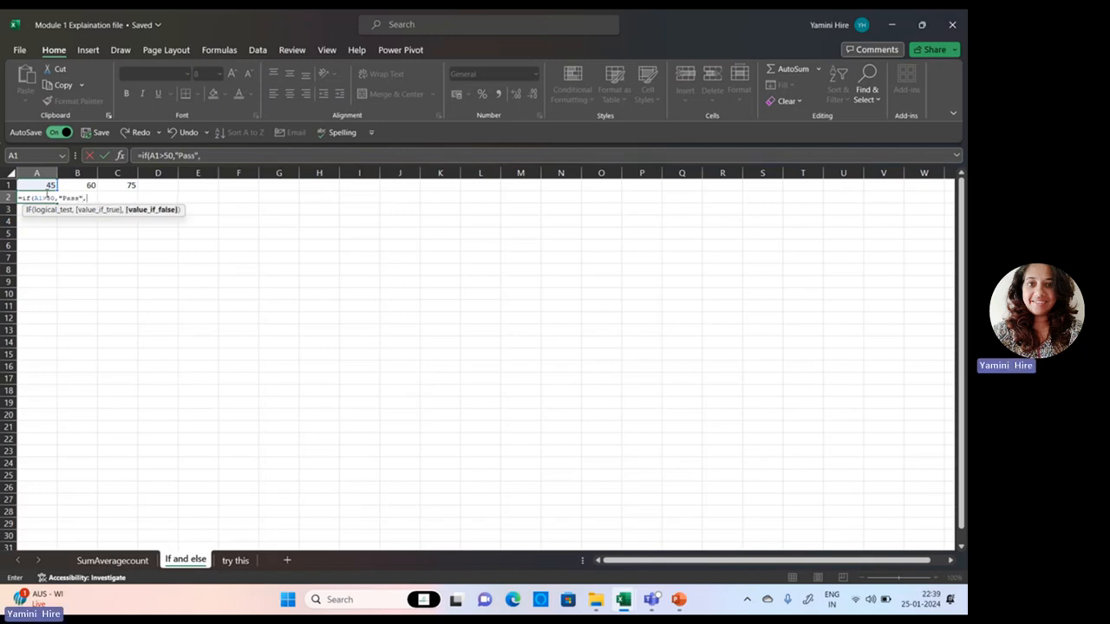
{"action": "type", "text": "\"fail\")"}
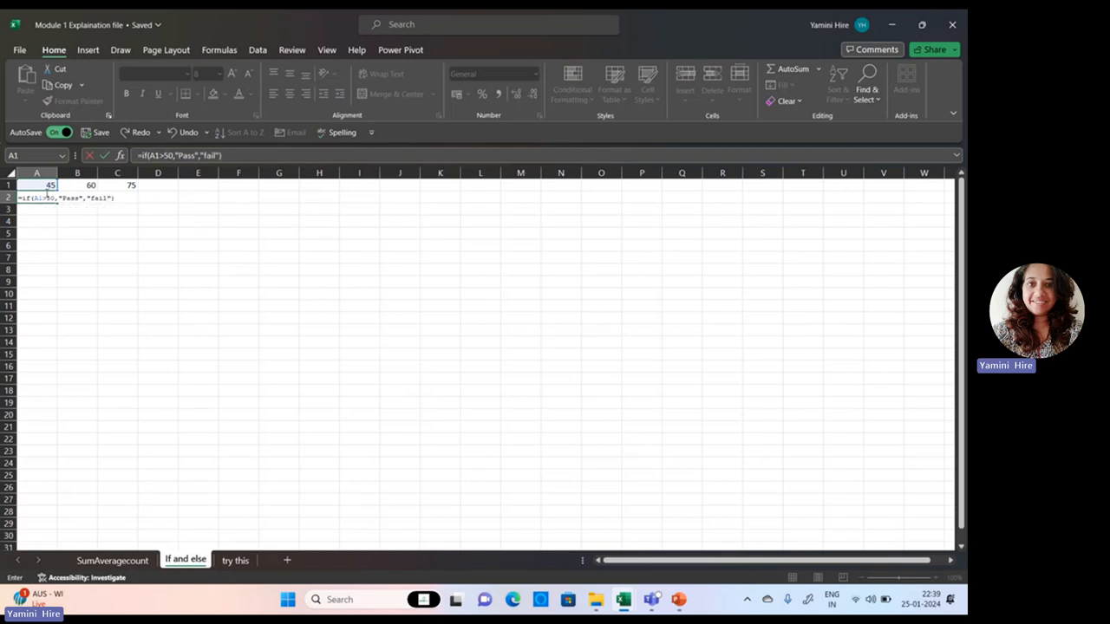
{"action": "key", "text": "BackSpace"}
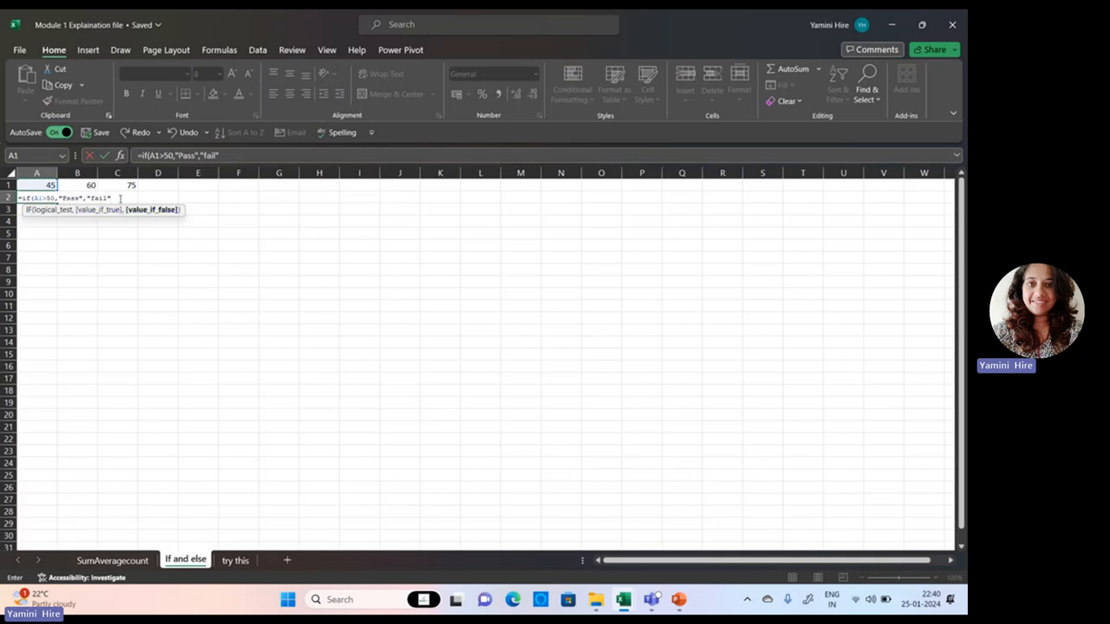
{"action": "type", "text": ")"}
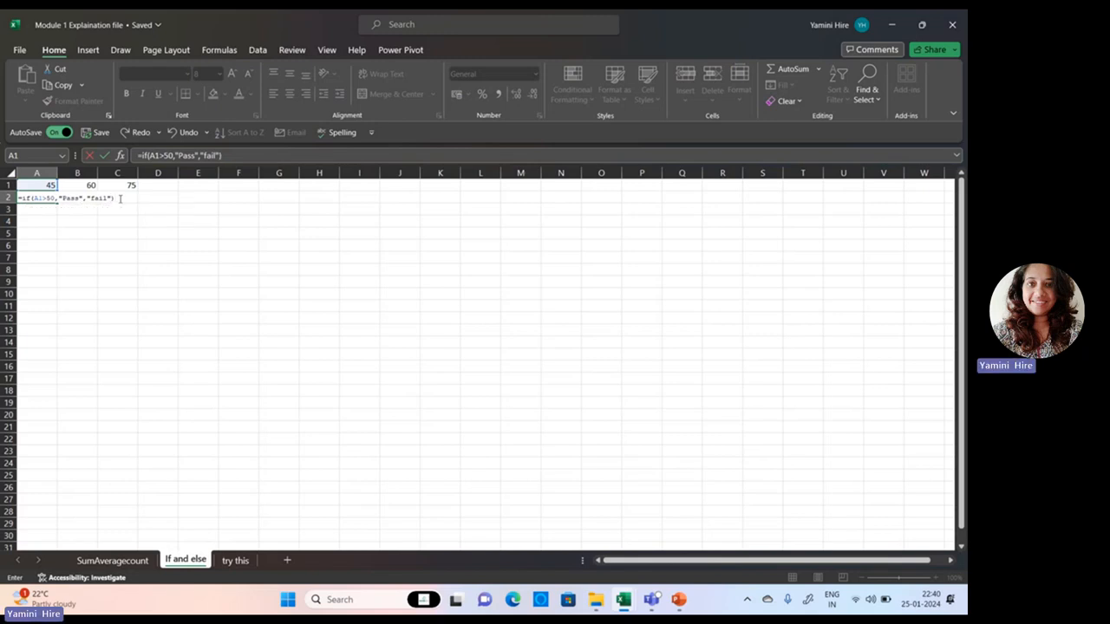
{"action": "key", "text": "Return"}
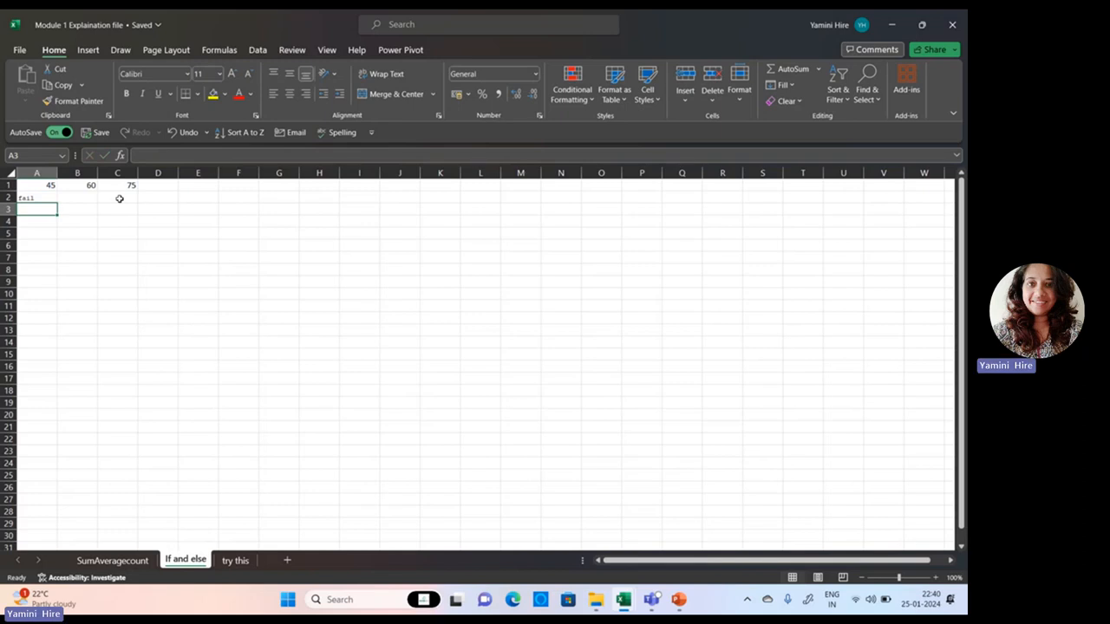
Step: Fill the pass/fail formula from A2 across to C2
{"action": "left_click", "coordinate": [41, 201]}
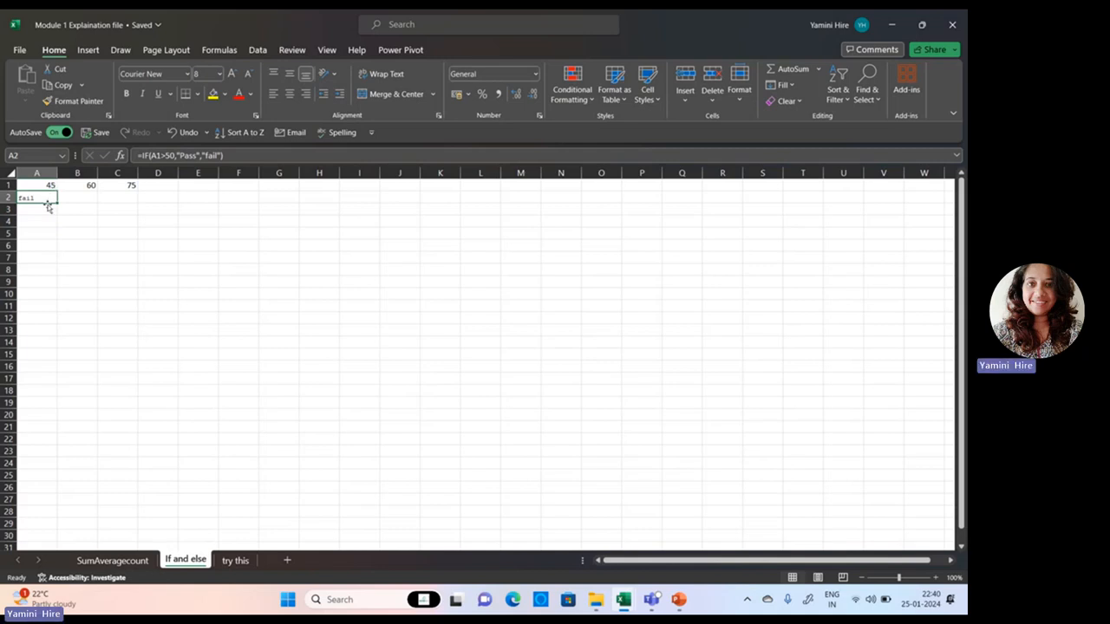
{"action": "left_click", "coordinate": [42, 218]}
{"action": "left_click", "coordinate": [42, 200]}
{"action": "mouse_move", "coordinate": [58, 201]}
{"action": "left_mouse_down"}
{"action": "mouse_move", "coordinate": [124, 199]}
{"action": "mouse_move", "coordinate": [67, 203]}
{"action": "left_mouse_up"}
{"action": "left_click_drag", "start_coordinate": [56, 205], "coordinate": [56, 205]}
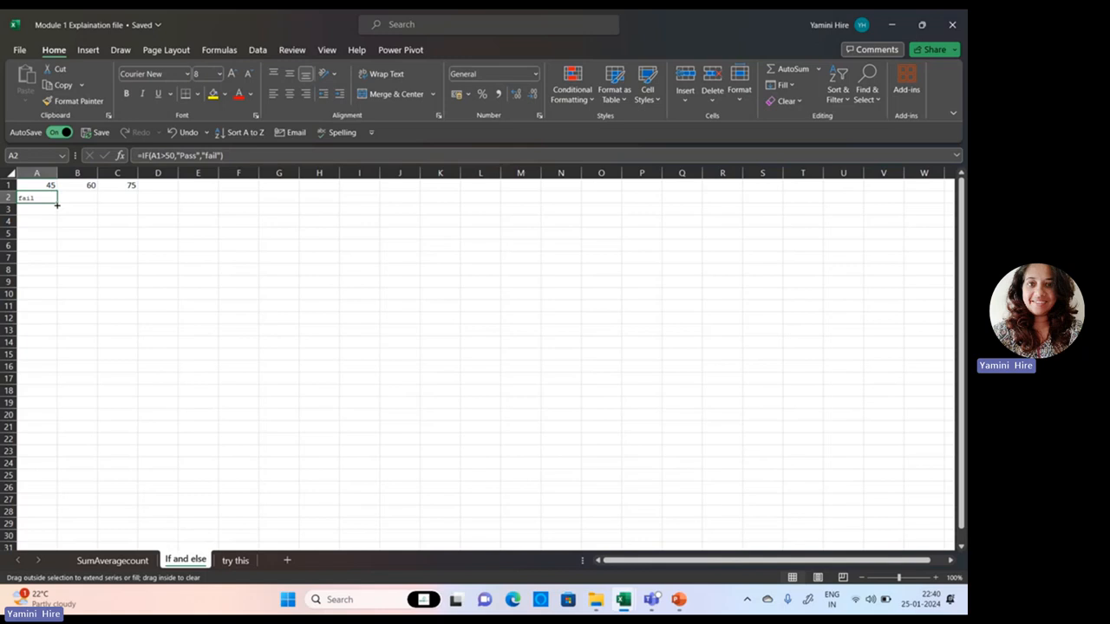
{"action": "left_click_drag", "start_coordinate": [56, 205], "coordinate": [56, 205]}
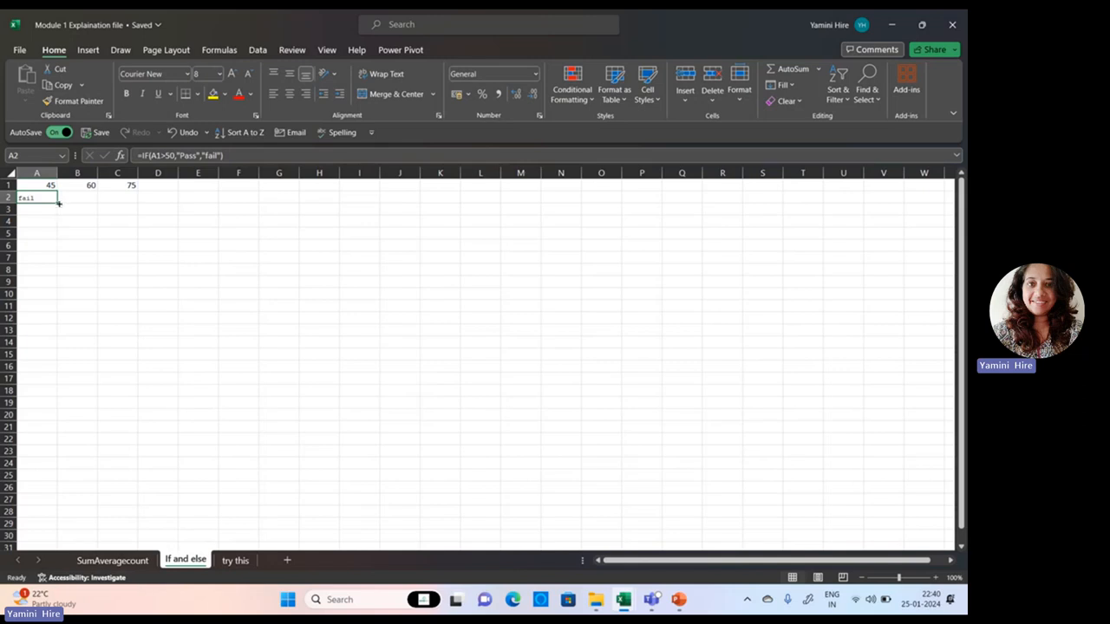
{"action": "left_click_drag", "start_coordinate": [57, 202], "coordinate": [57, 203]}
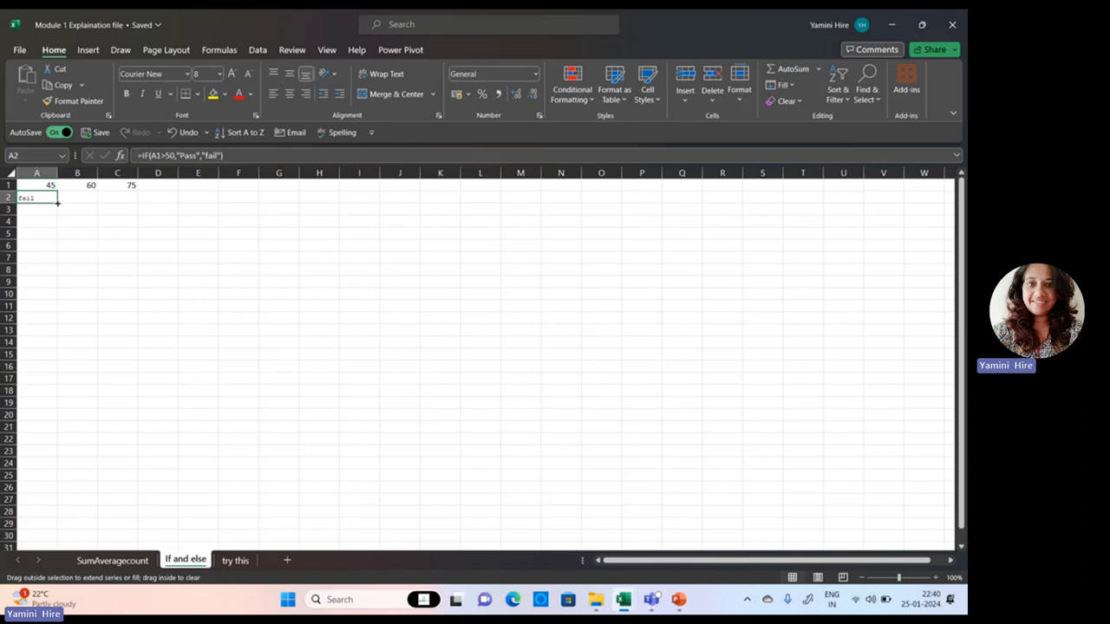
{"action": "left_click_drag", "start_coordinate": [58, 202], "coordinate": [122, 202]}
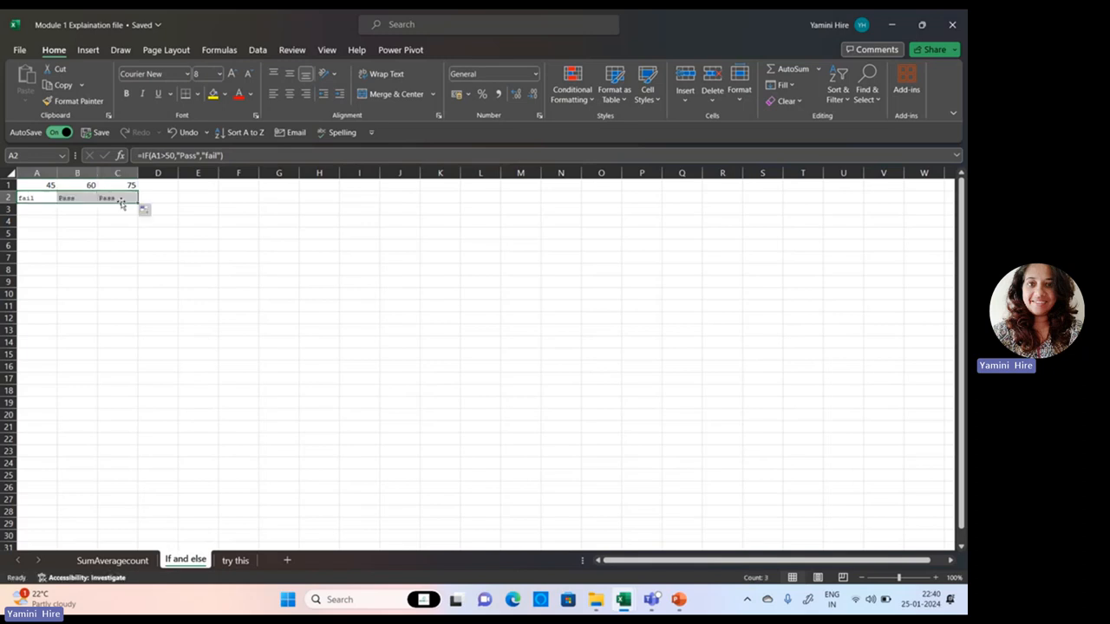
Step: Compare the formulas in A2, B2 and C2 to check how the cell references adjust for each score
{"action": "left_click", "coordinate": [96, 259]}
{"action": "left_click", "coordinate": [77, 199]}
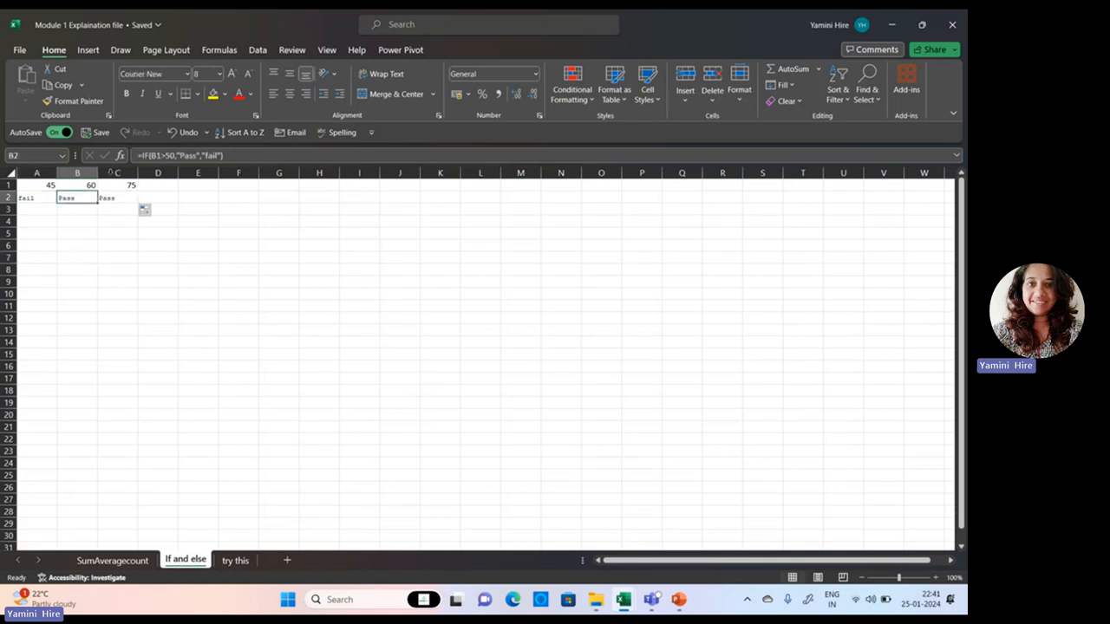
{"action": "left_click", "coordinate": [39, 196]}
{"action": "left_click", "coordinate": [64, 198]}
{"action": "left_click", "coordinate": [103, 199]}
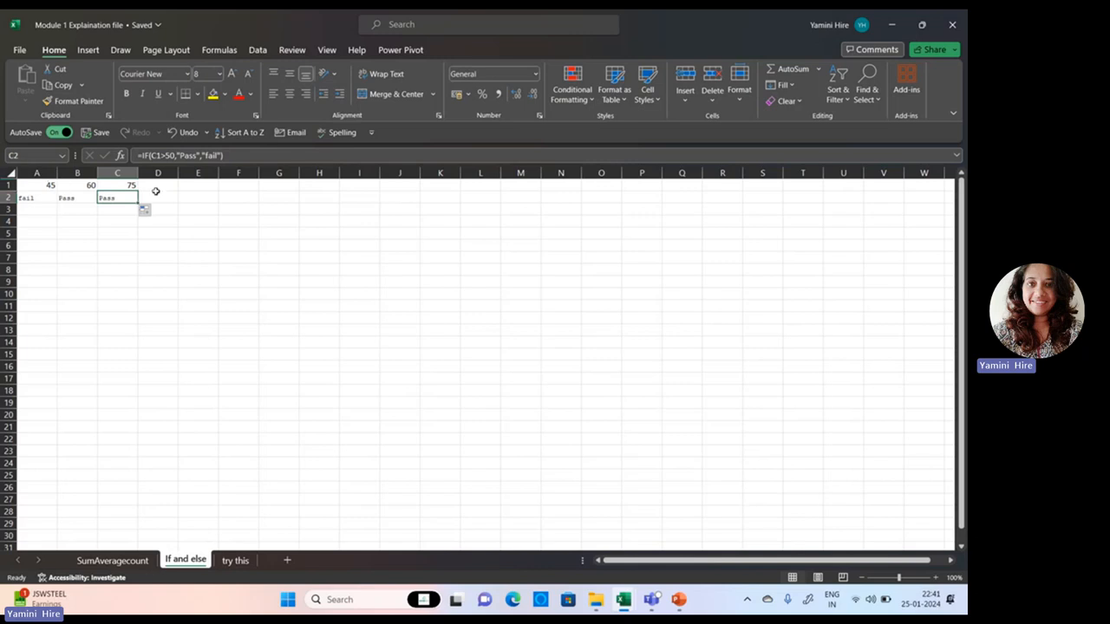
{"action": "left_click", "coordinate": [61, 198]}
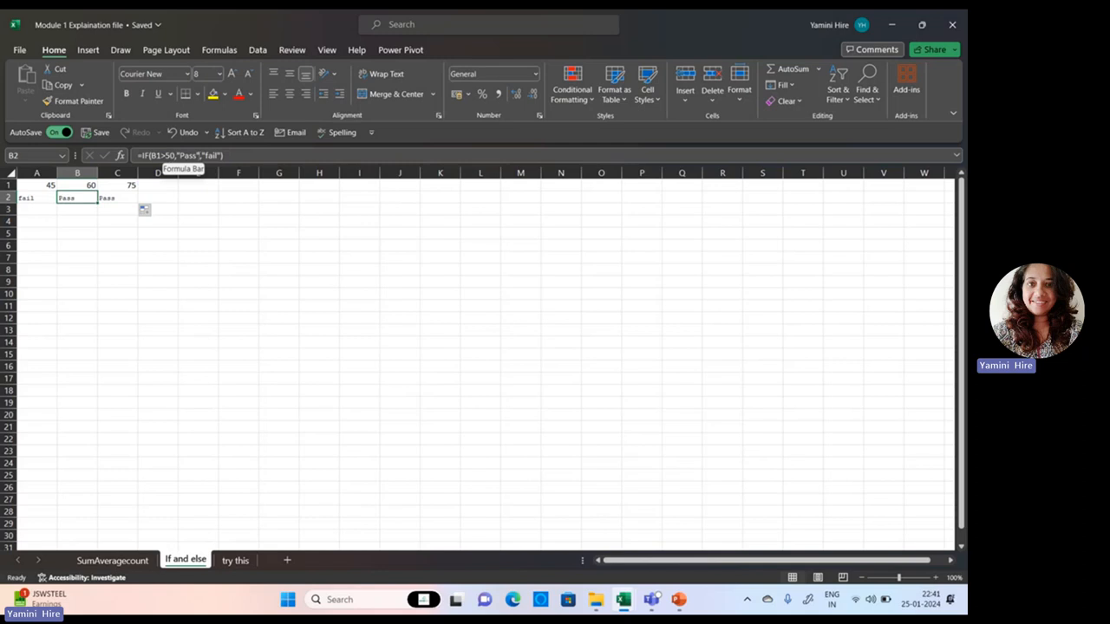
{"action": "left_click", "coordinate": [122, 200]}
{"action": "left_click", "coordinate": [36, 198]}
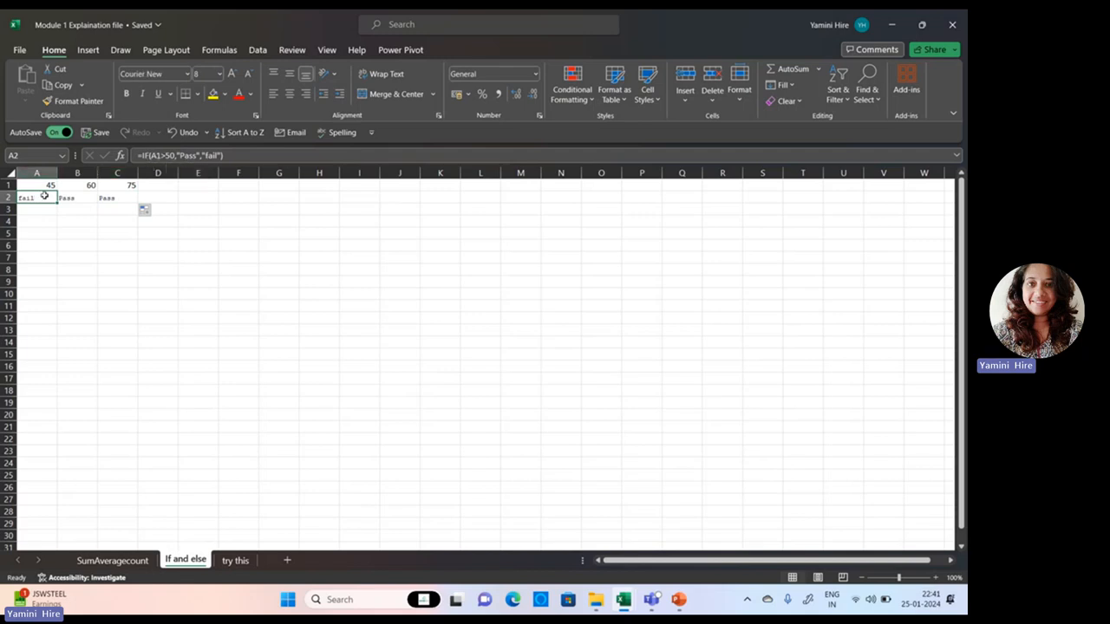
Step: Edit the IF formula in A2 to replace the "Pass" result with the grade A
{"action": "left_click", "coordinate": [195, 156]}
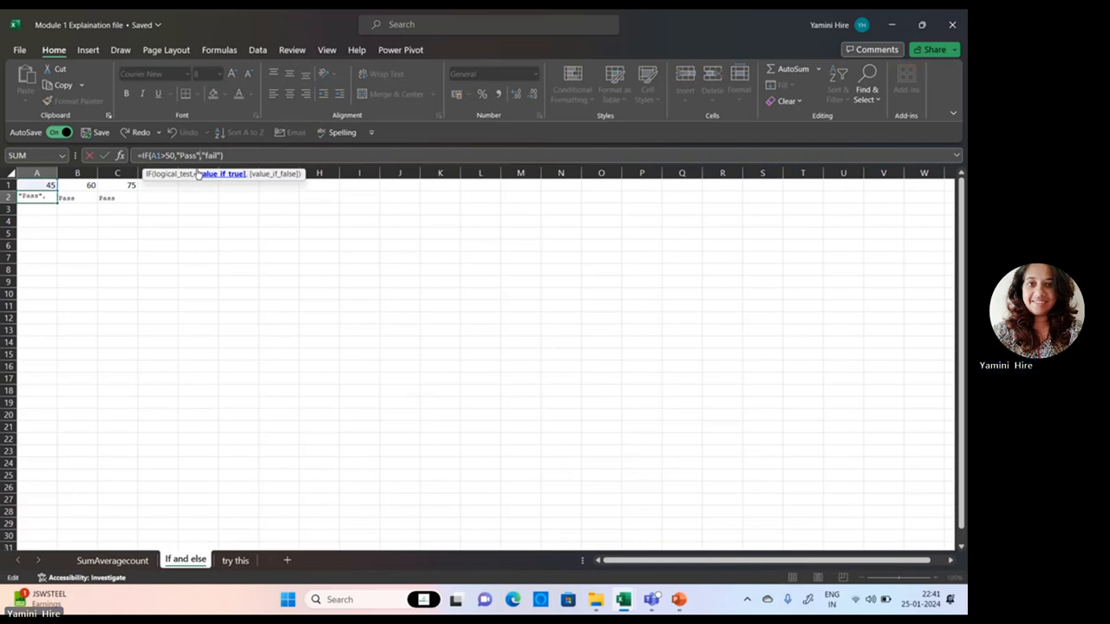
{"action": "key", "text": "BackSpace"}
{"action": "key", "text": "BackSpace"}
{"action": "key", "text": "BackSpace"}
{"action": "key", "text": "BackSpace"}
{"action": "key", "text": "BackSpace"}
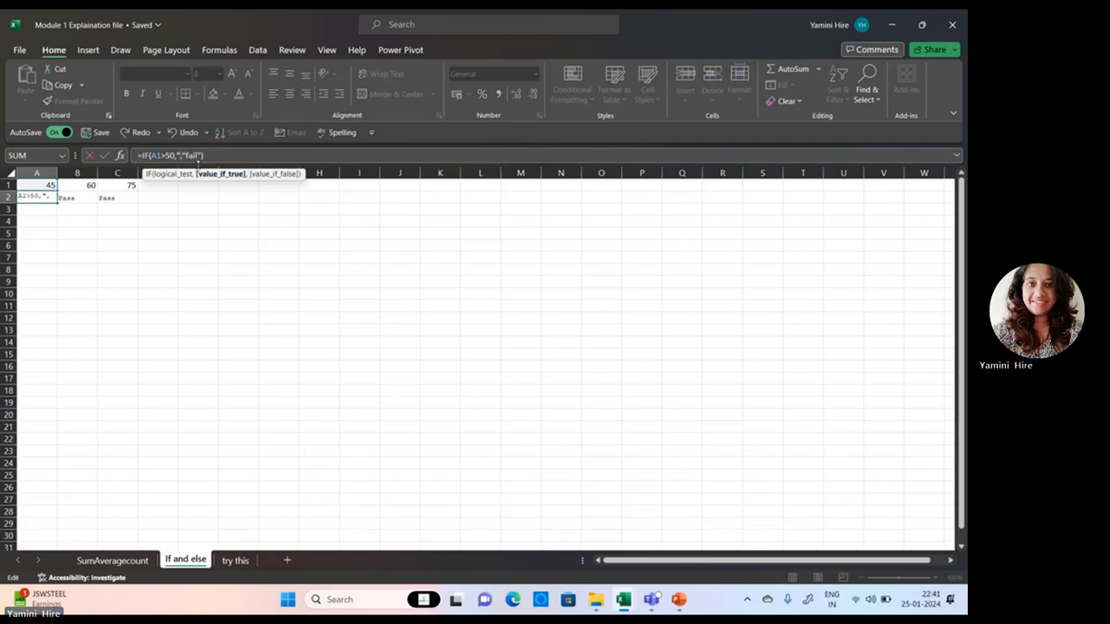
{"action": "type", "text": "\""}
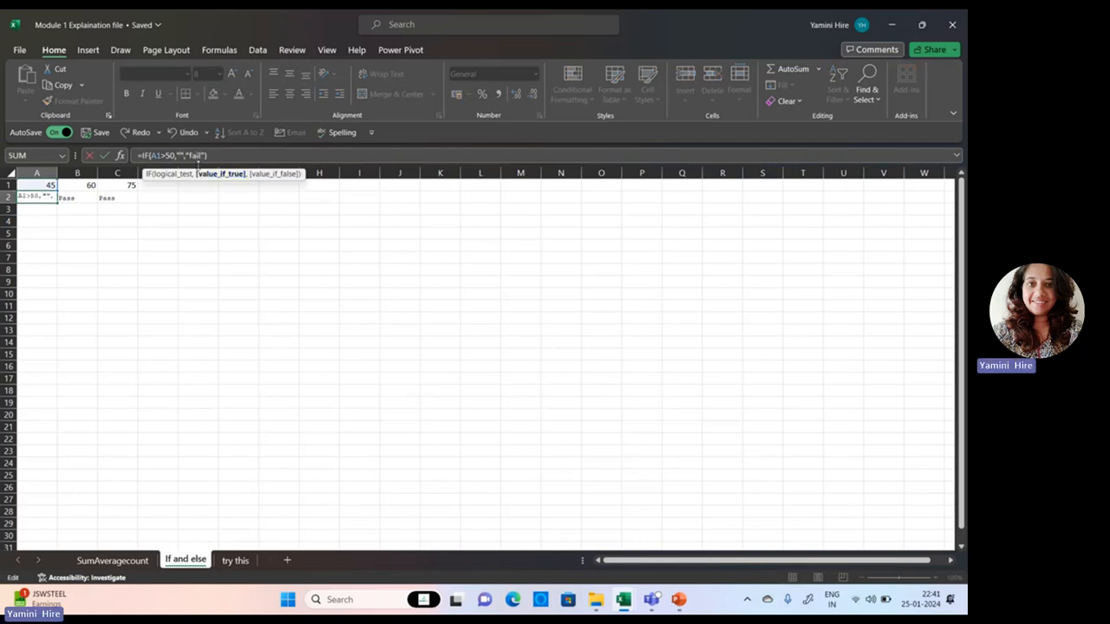
{"action": "type", "text": "A"}
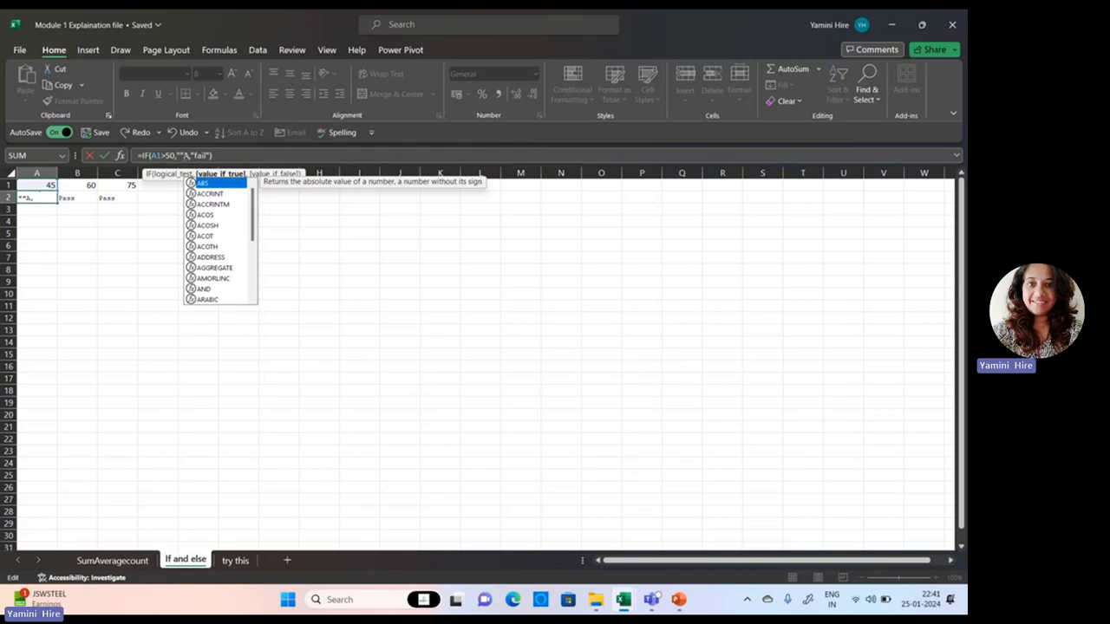
{"action": "left_click", "coordinate": [183, 156]}
{"action": "key", "text": "BackSpace"}
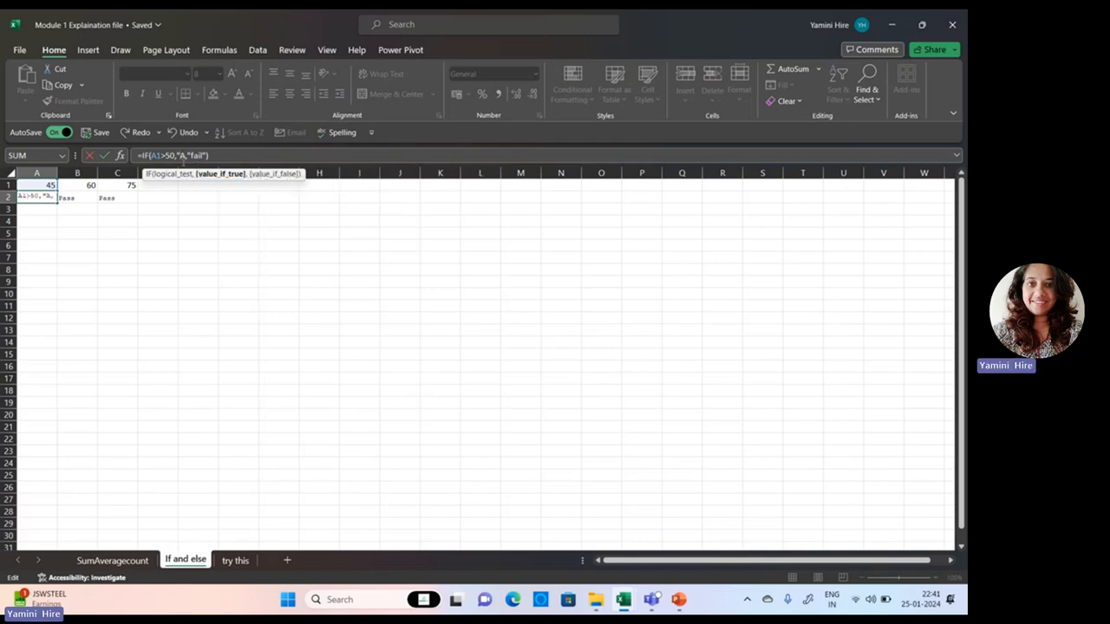
Step: Set the score threshold in A2's IF condition to 60
{"action": "left_click", "coordinate": [167, 163]}
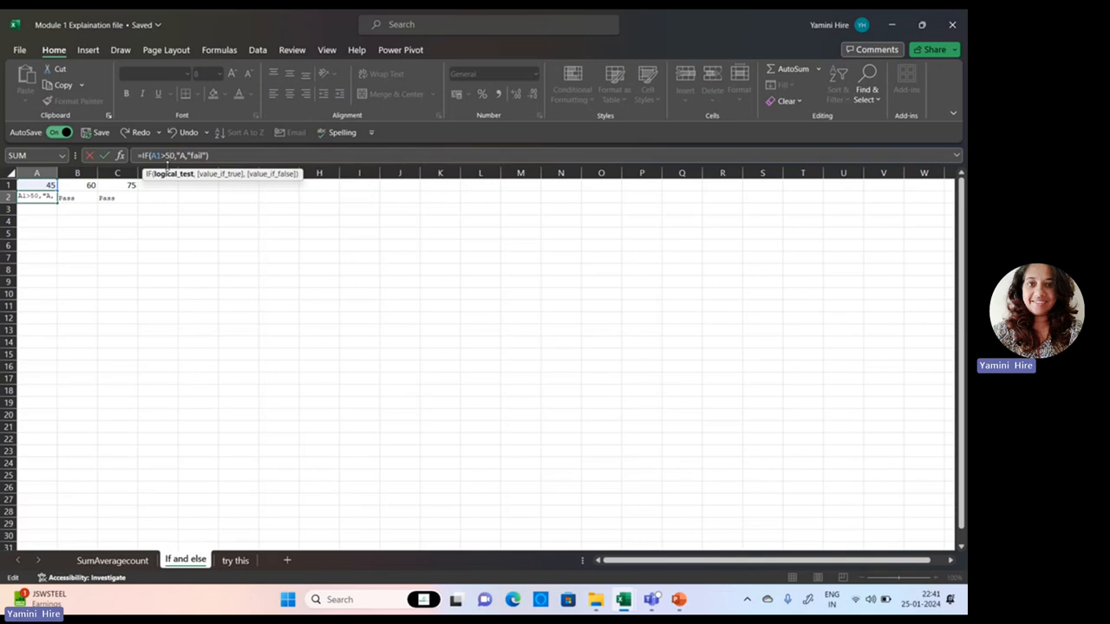
{"action": "key", "text": "BackSpace"}
{"action": "type", "text": "6"}
Step: Remove the "fail" result from A2's formula, close the quotes around A, and add a nested IF as the false value
{"action": "key", "text": "BackSpace"}
{"action": "key", "text": "BackSpace"}
{"action": "key", "text": "BackSpace"}
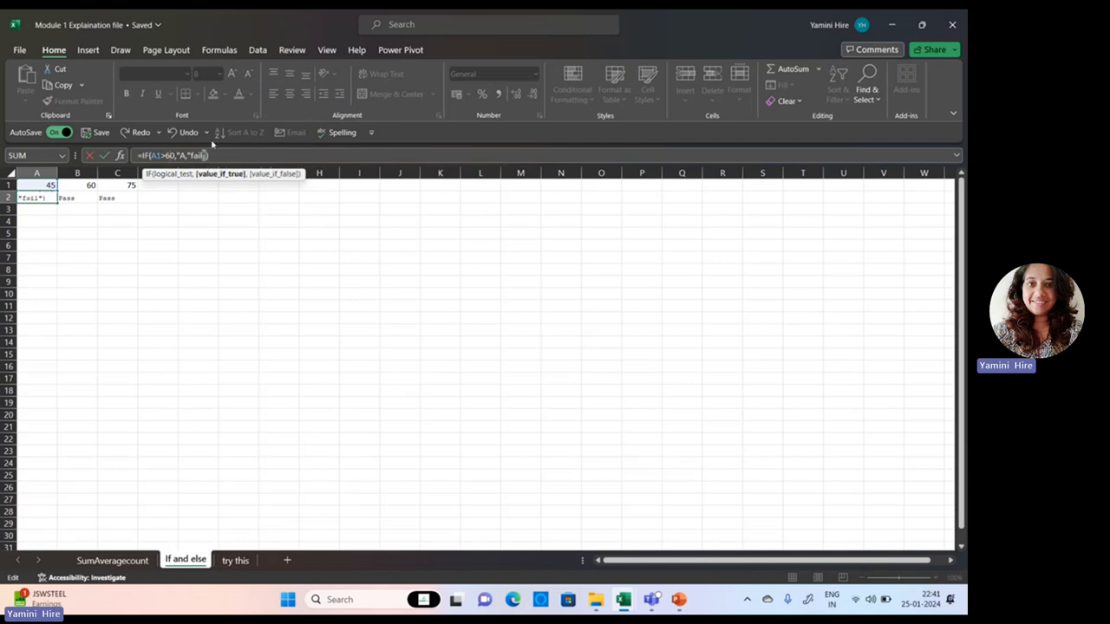
{"action": "key", "text": "BackSpace"}
{"action": "key", "text": "BackSpace"}
{"action": "key", "text": "BackSpace"}
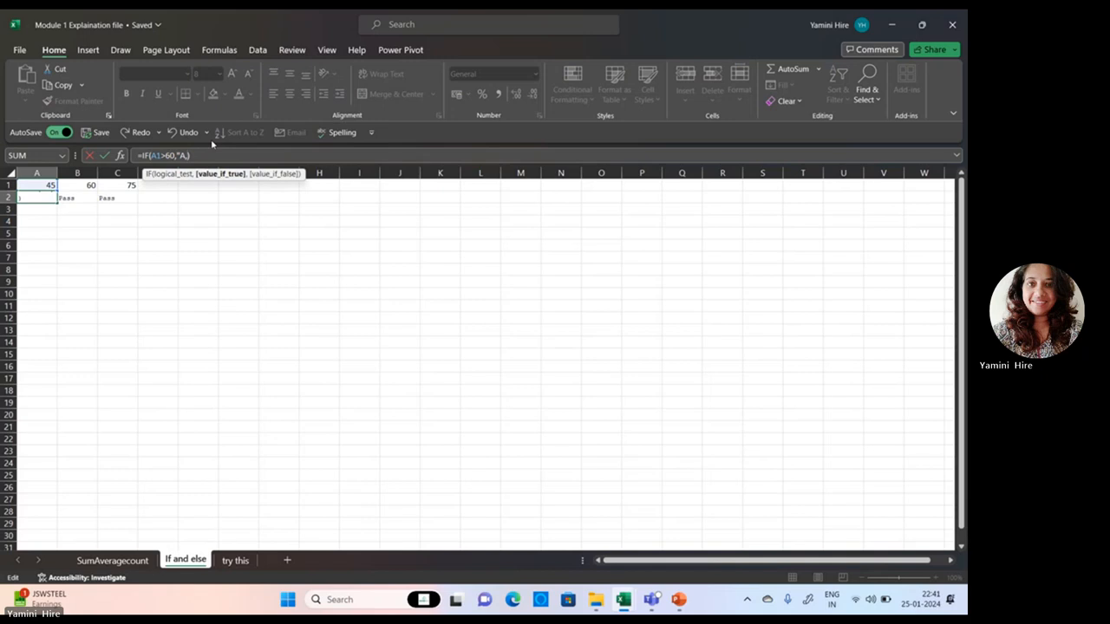
{"action": "key", "text": "BackSpace"}
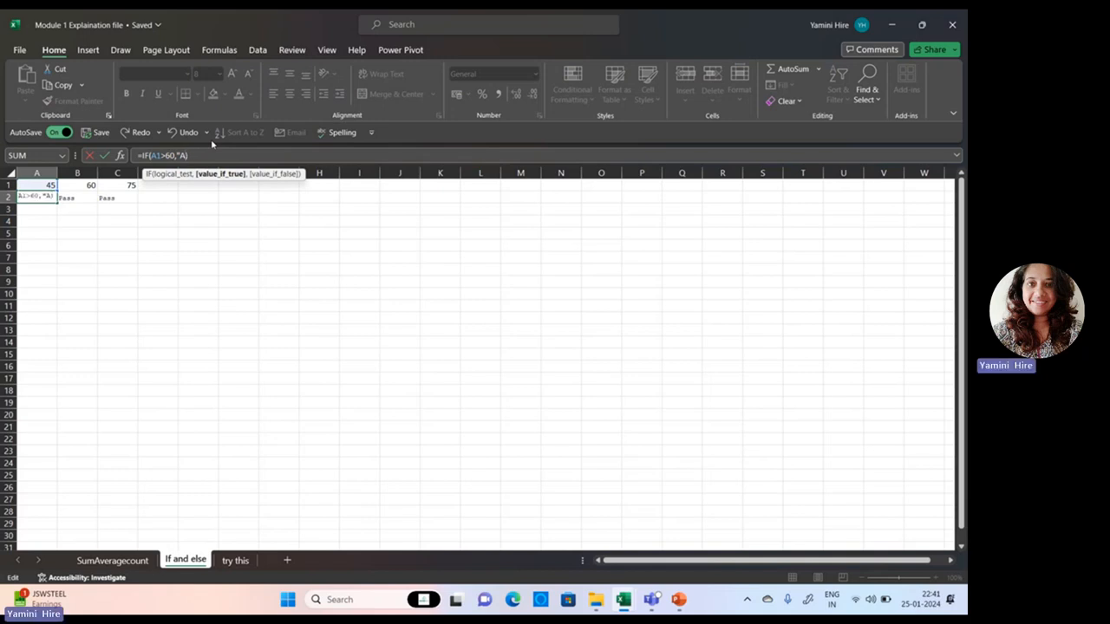
{"action": "type", "text": "\","}
{"action": "type", "text": "IF"}
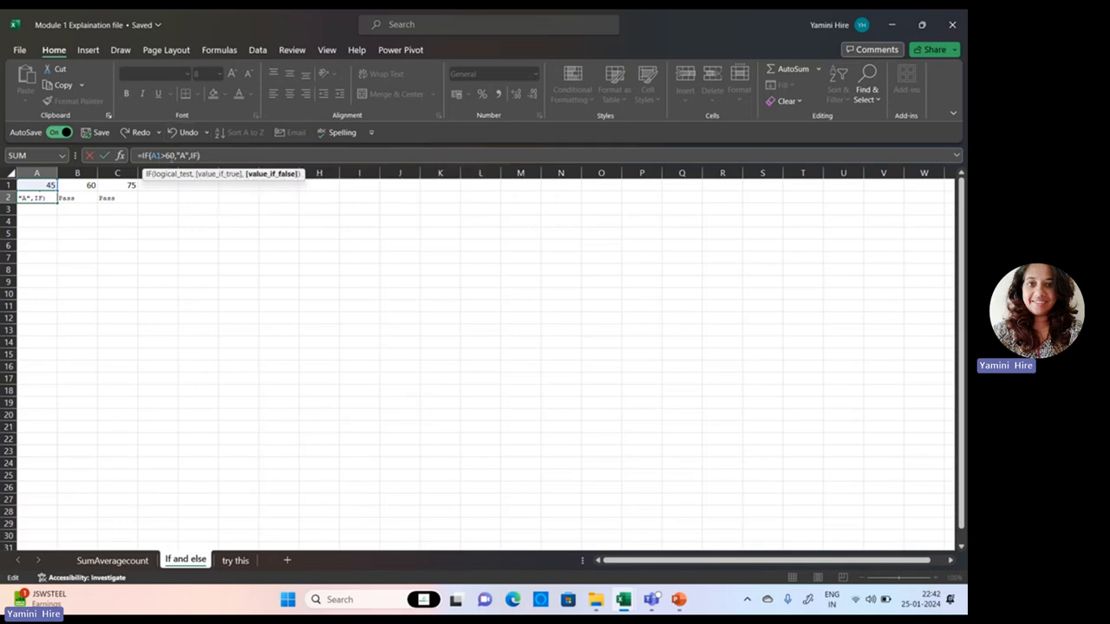
Step: Set the threshold in A2's first IF condition to 70
{"action": "left_click", "coordinate": [164, 157]}
{"action": "key", "text": "BackSpace"}
{"action": "type", "text": "7"}
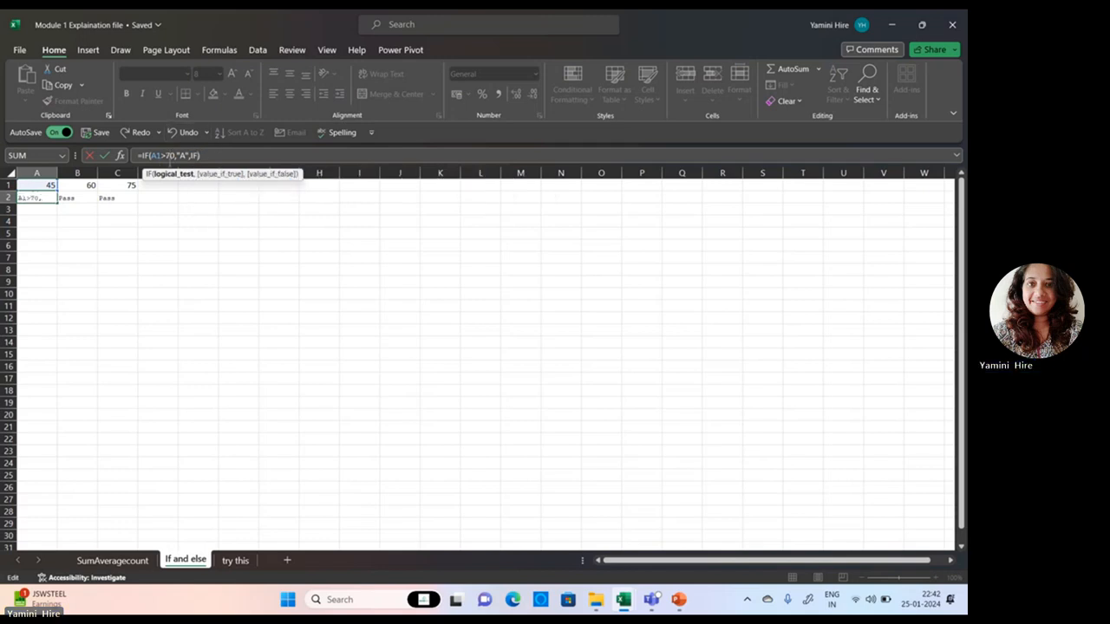
Step: Complete the nested IF in A2's formula with the condition A1>60, returning "B" if true and "C" if false
{"action": "left_click", "coordinate": [199, 154]}
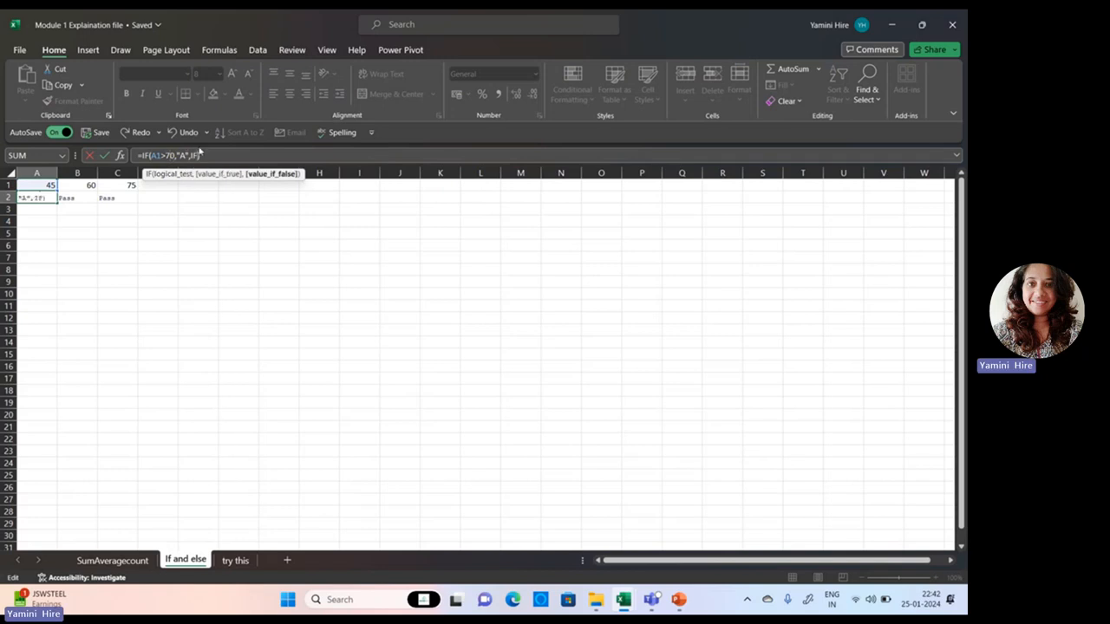
{"action": "type", "text": "("}
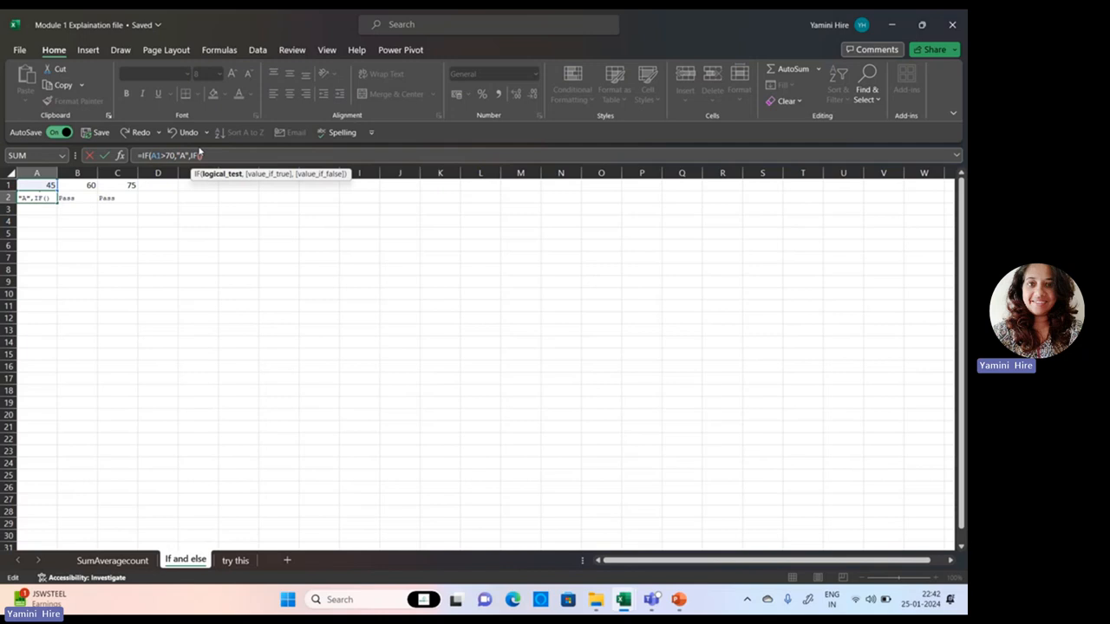
{"action": "type", "text": "D"}
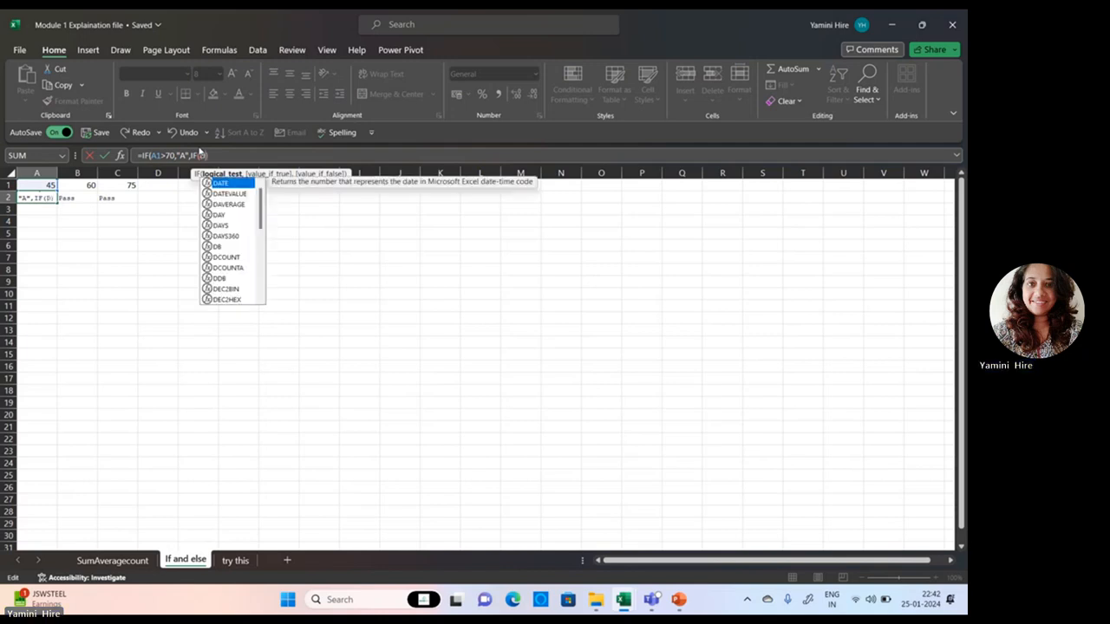
{"action": "key", "text": "BackSpace"}
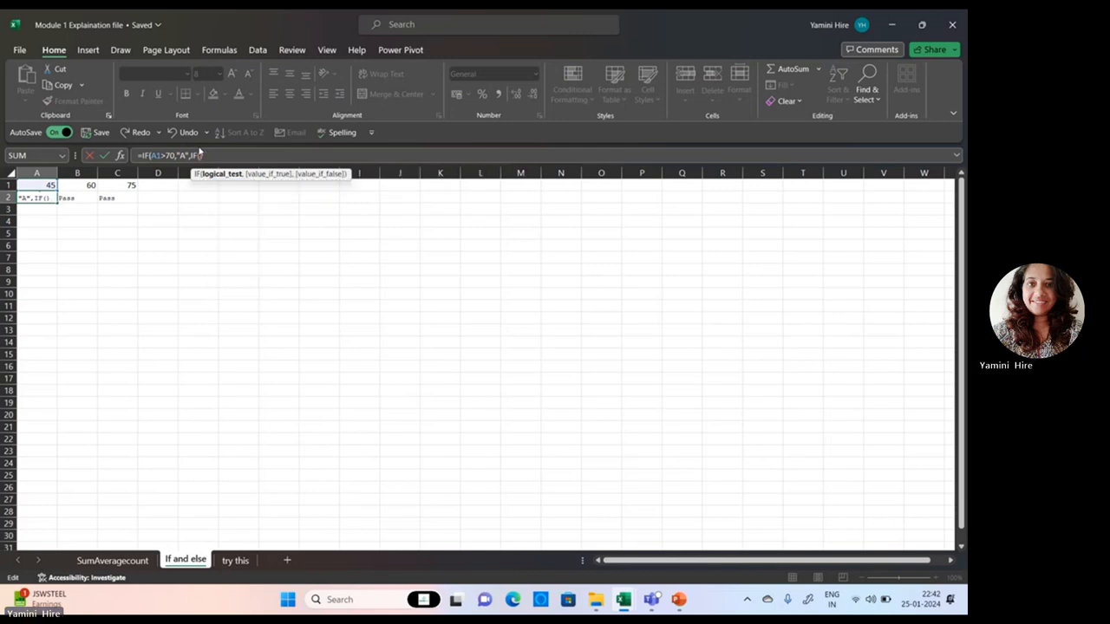
{"action": "left_click", "coordinate": [50, 187]}
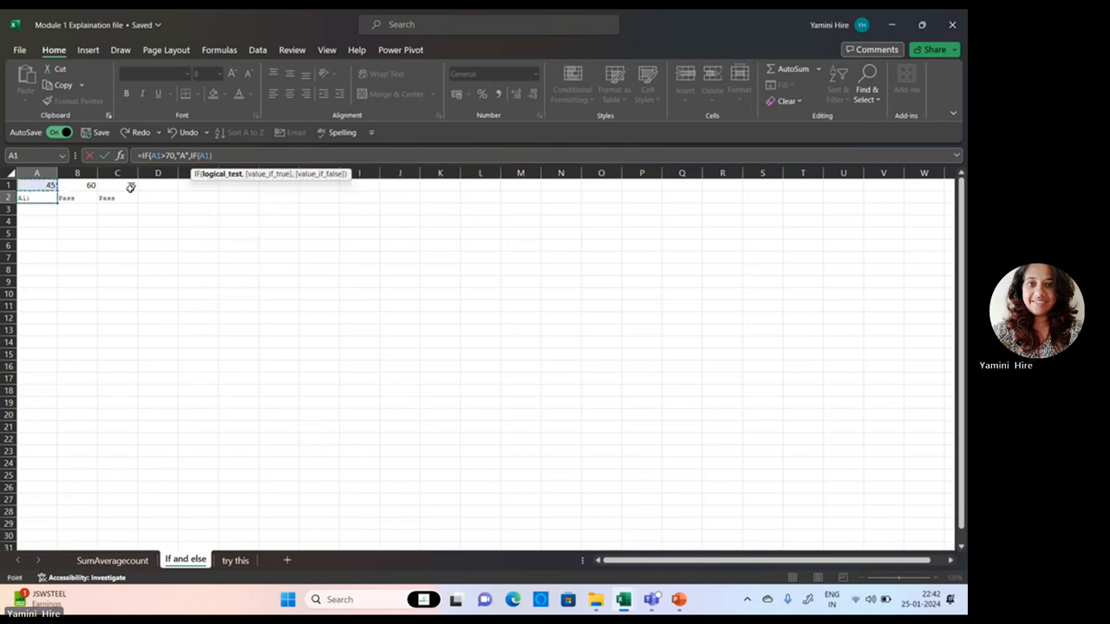
{"action": "type", "text": ">"}
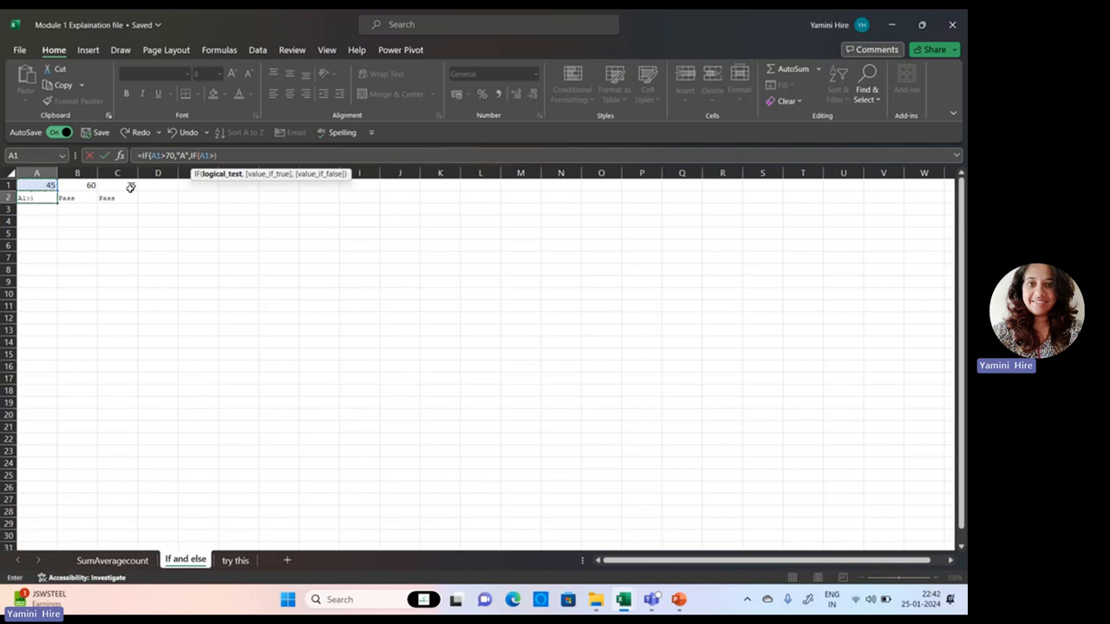
{"action": "type", "text": "60"}
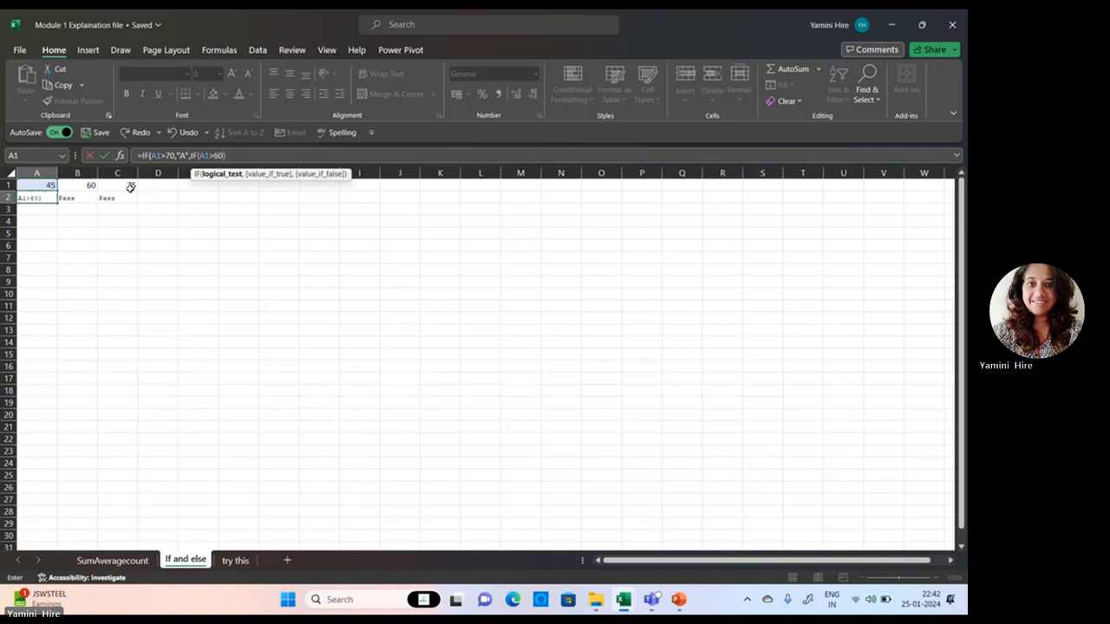
{"action": "type", "text": ",\"B\""}
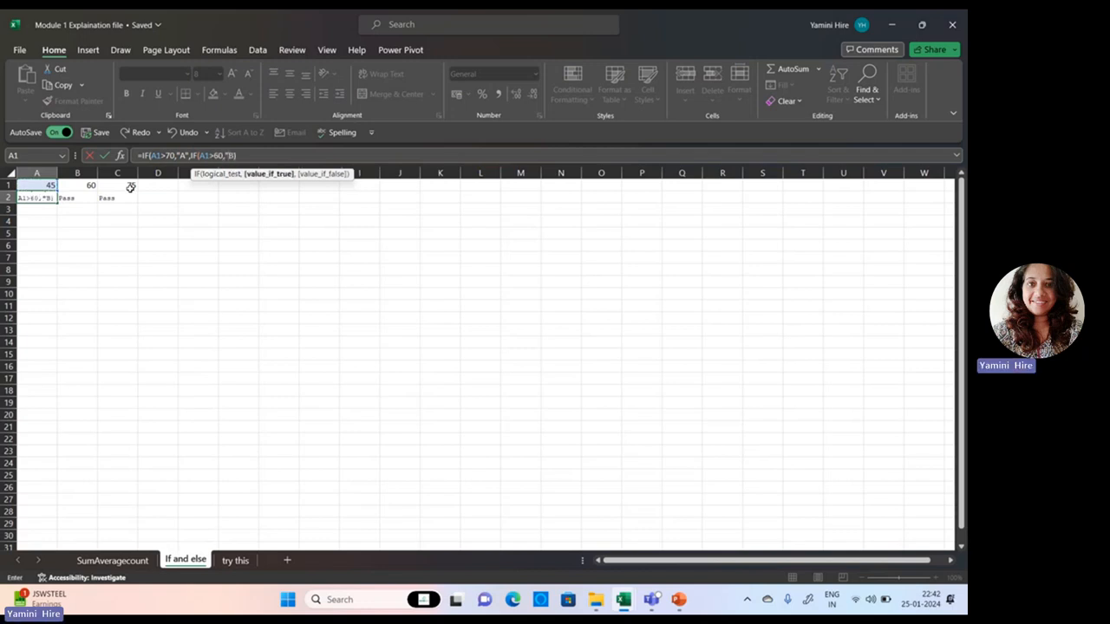
{"action": "type", "text": ","}
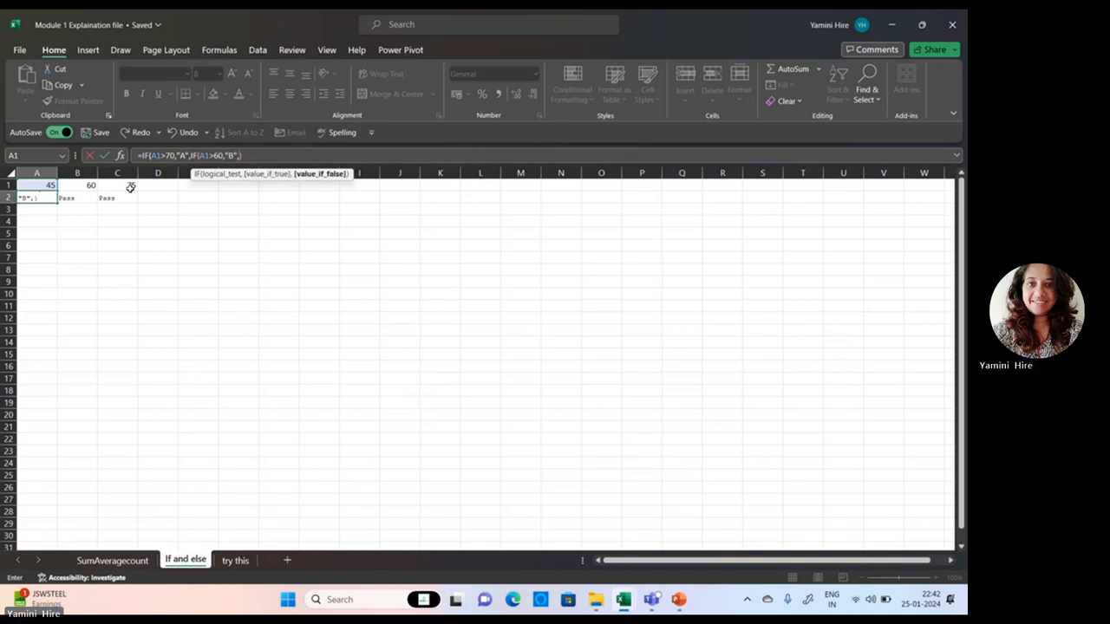
{"action": "type", "text": "\"C\""}
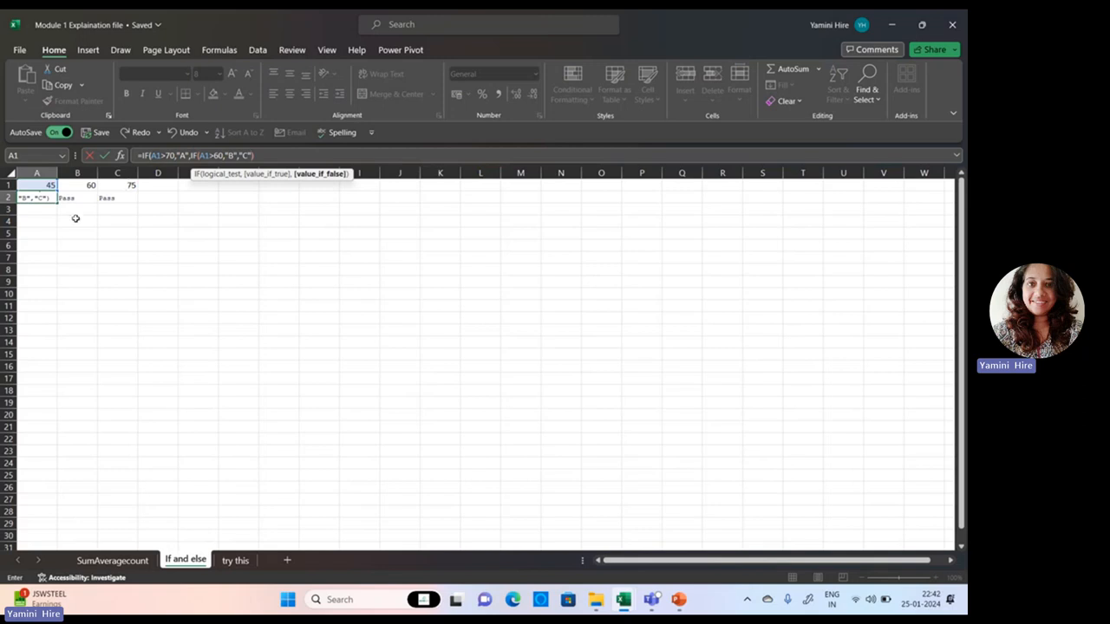
Step: Change the nested condition in A2 to A1>=60 and enter the formula, accepting the proposed closing-parenthesis correction
{"action": "left_click", "coordinate": [216, 157]}
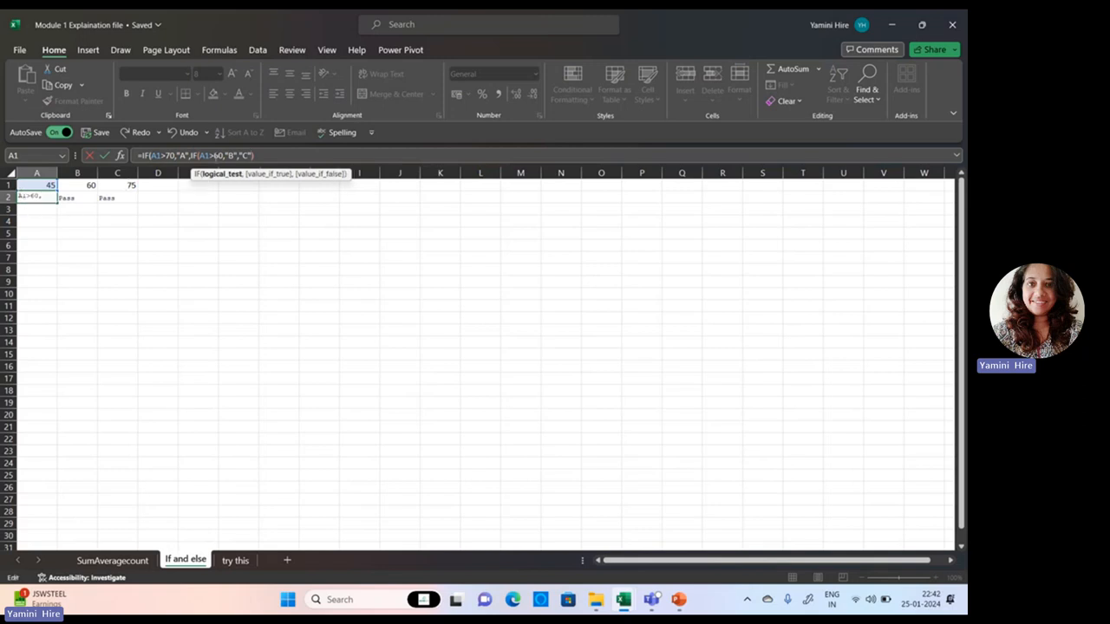
{"action": "type", "text": "="}
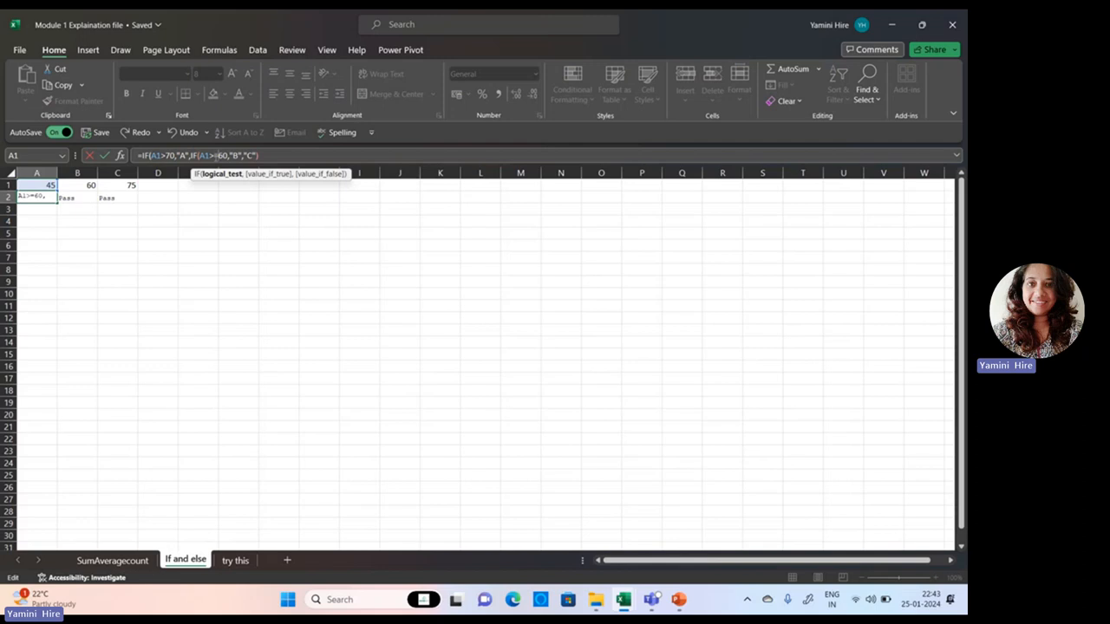
{"action": "key", "text": "Return"}
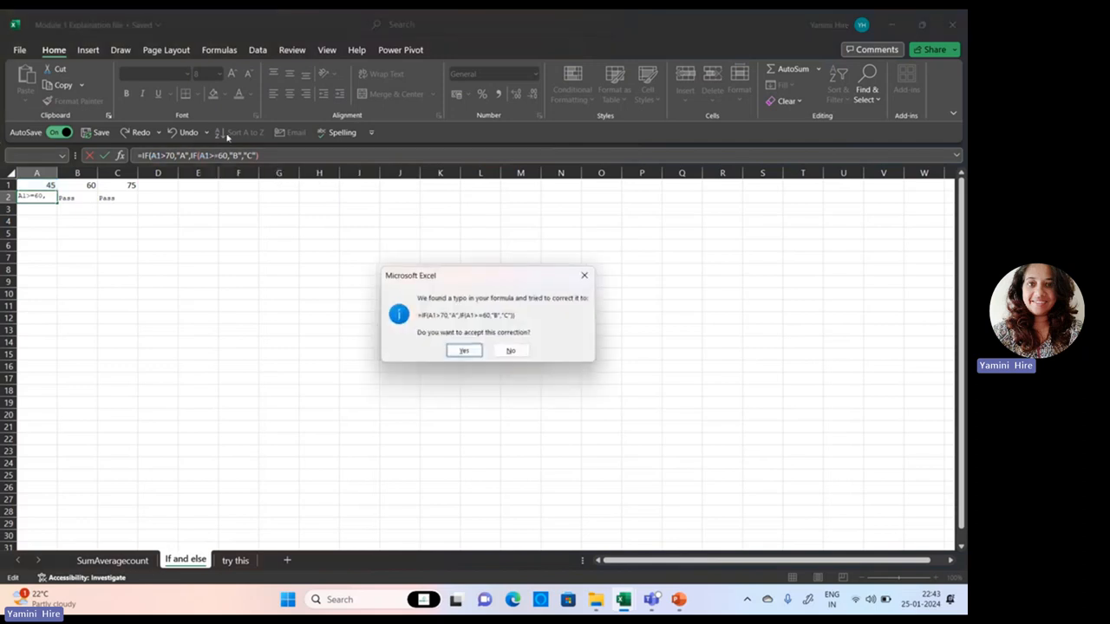
{"action": "left_click", "coordinate": [465, 351]}
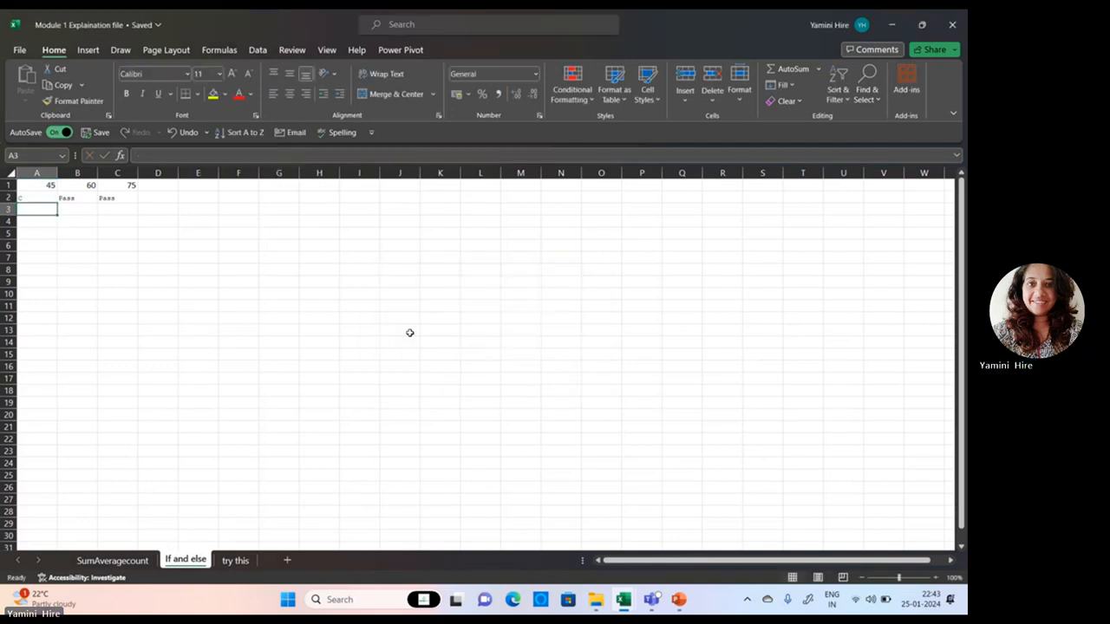
Step: Fill the nested IF formula from A2 across to C2
{"action": "left_click", "coordinate": [37, 198]}
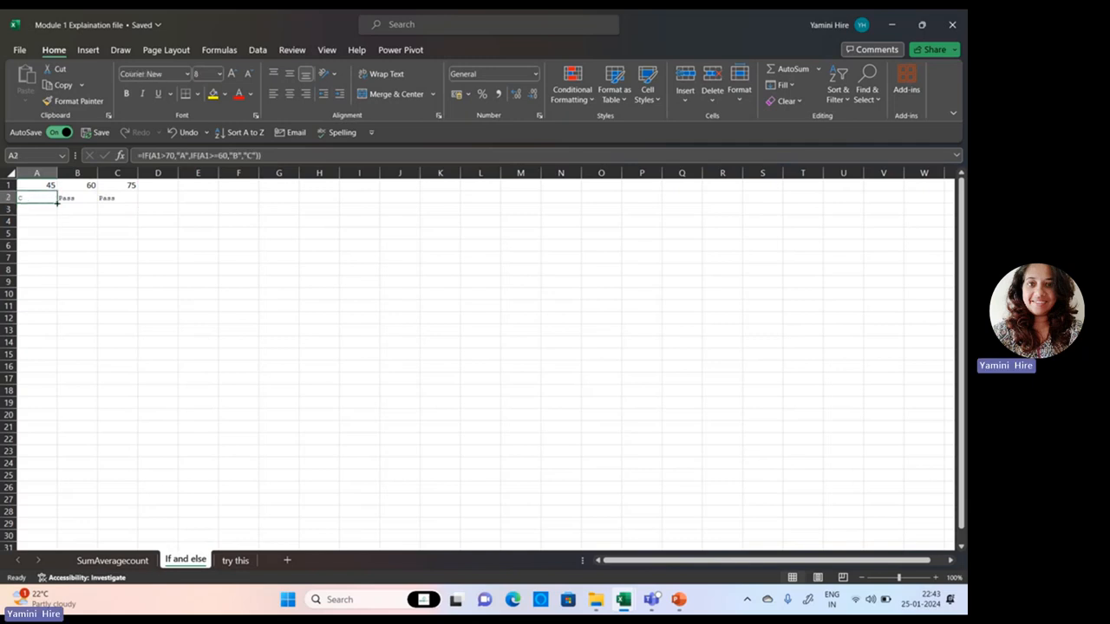
{"action": "left_click_drag", "start_coordinate": [57, 203], "coordinate": [125, 206]}
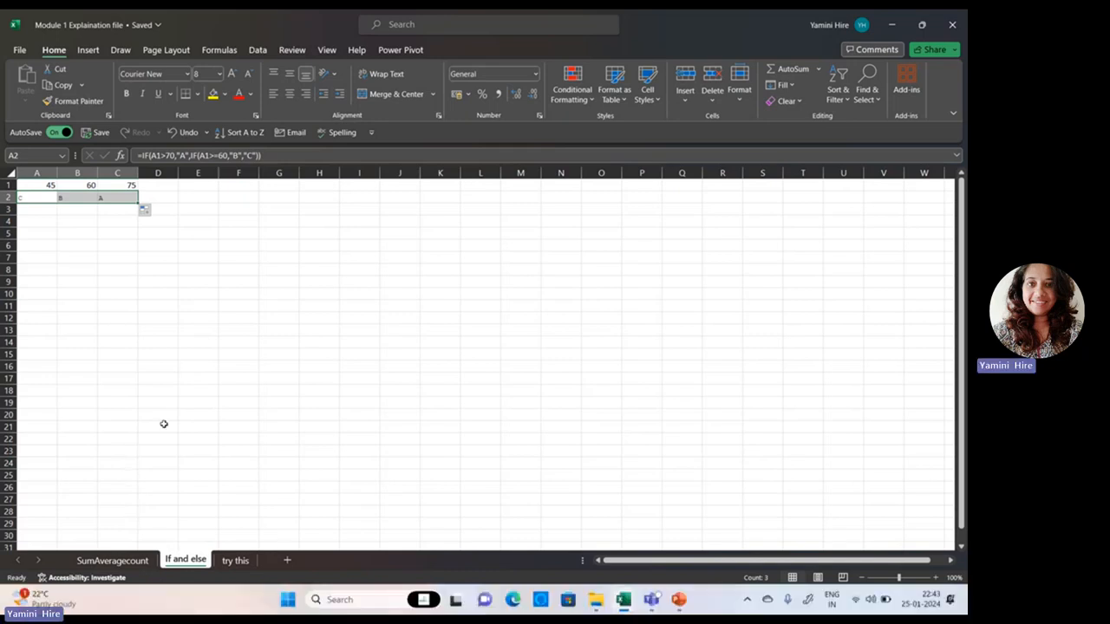
{"action": "left_click", "coordinate": [154, 267]}
Step: Enter the formula =A1/0 in A3 to demonstrate a division-by-zero error
{"action": "left_click", "coordinate": [55, 210]}
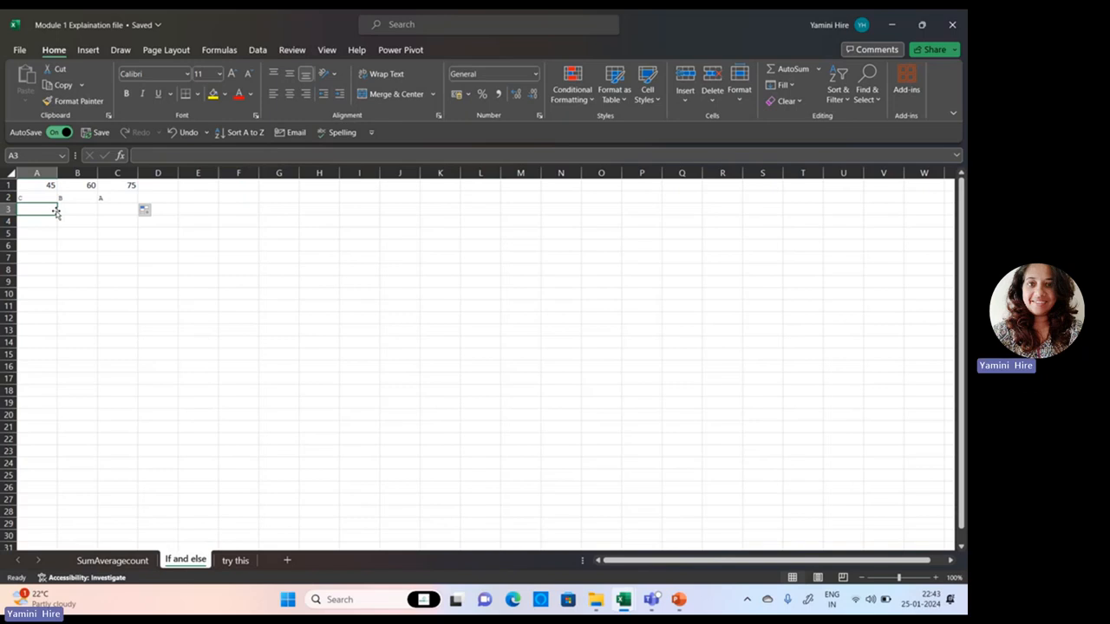
{"action": "type", "text": "="}
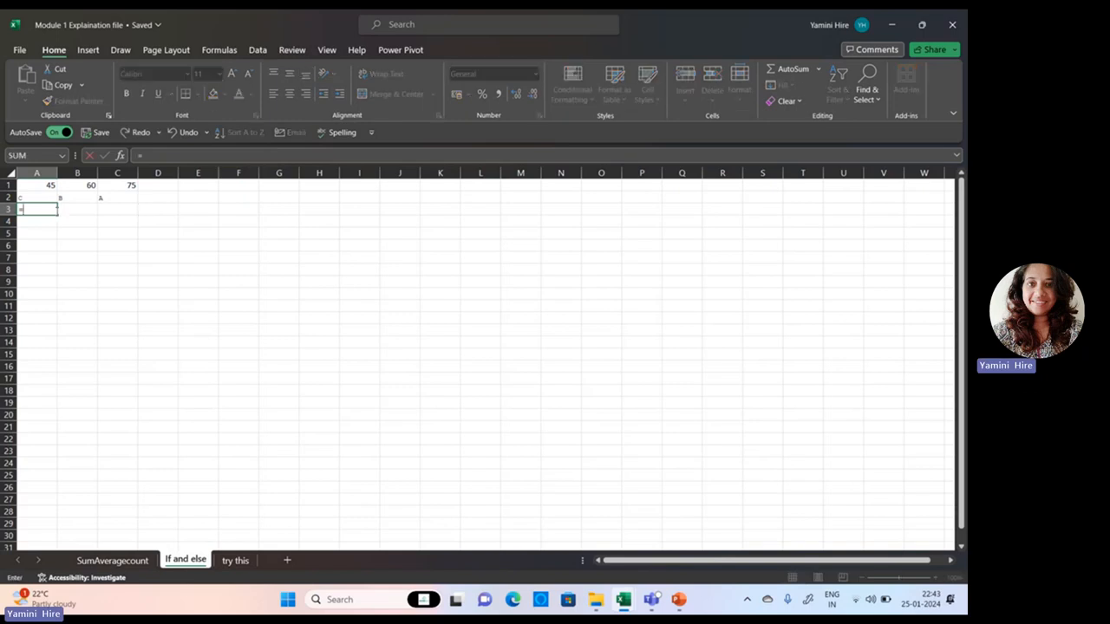
{"action": "left_click", "coordinate": [47, 185]}
{"action": "type", "text": "/"}
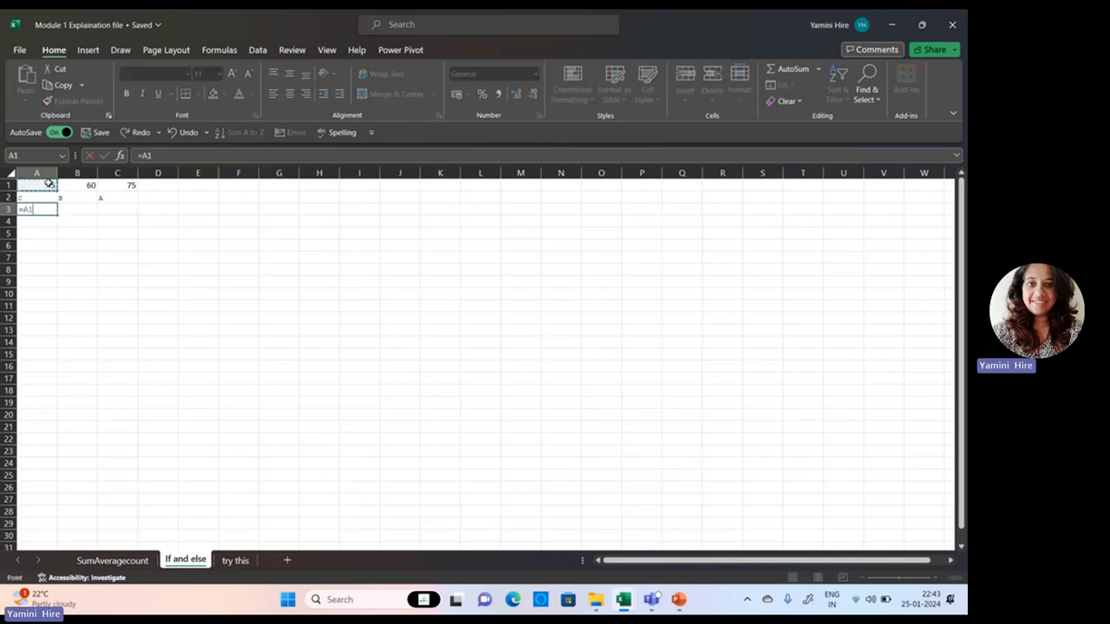
{"action": "type", "text": "0"}
{"action": "key", "text": "Return"}
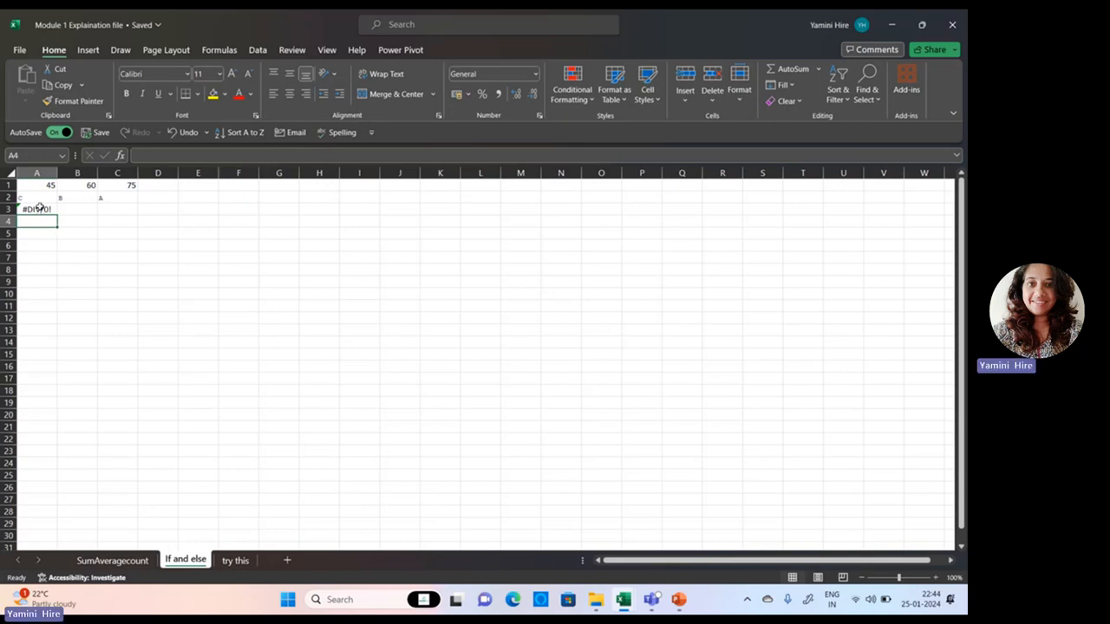
Step: Try to insert a reference to A2 into A3's division formula and replace A2's content with 0
{"action": "left_click", "coordinate": [39, 209]}
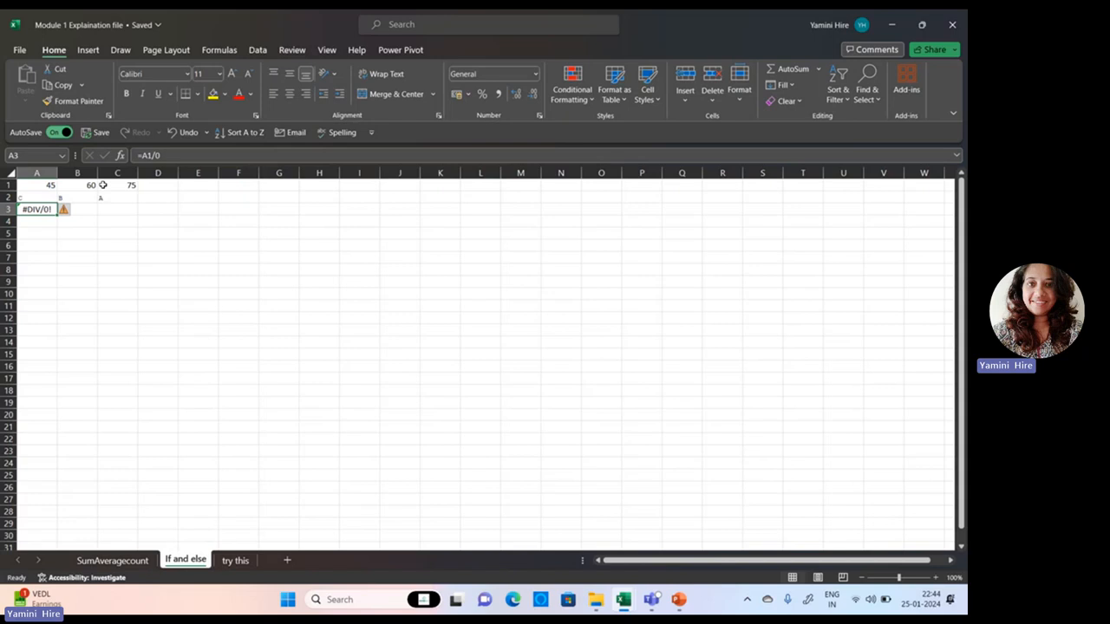
{"action": "left_click", "coordinate": [149, 156]}
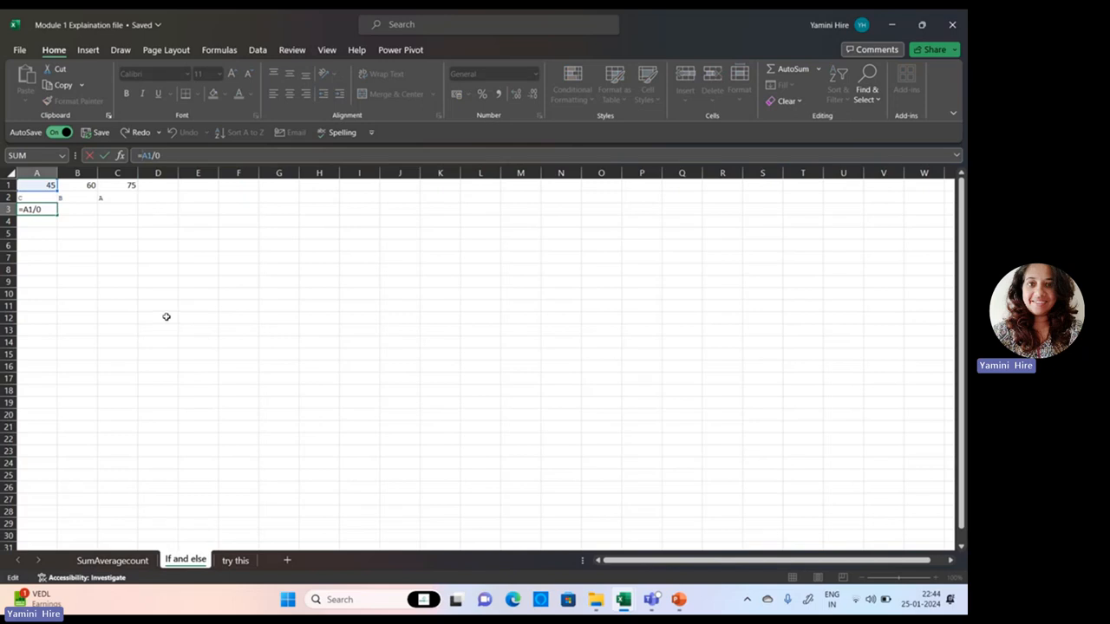
{"action": "left_click", "coordinate": [42, 199]}
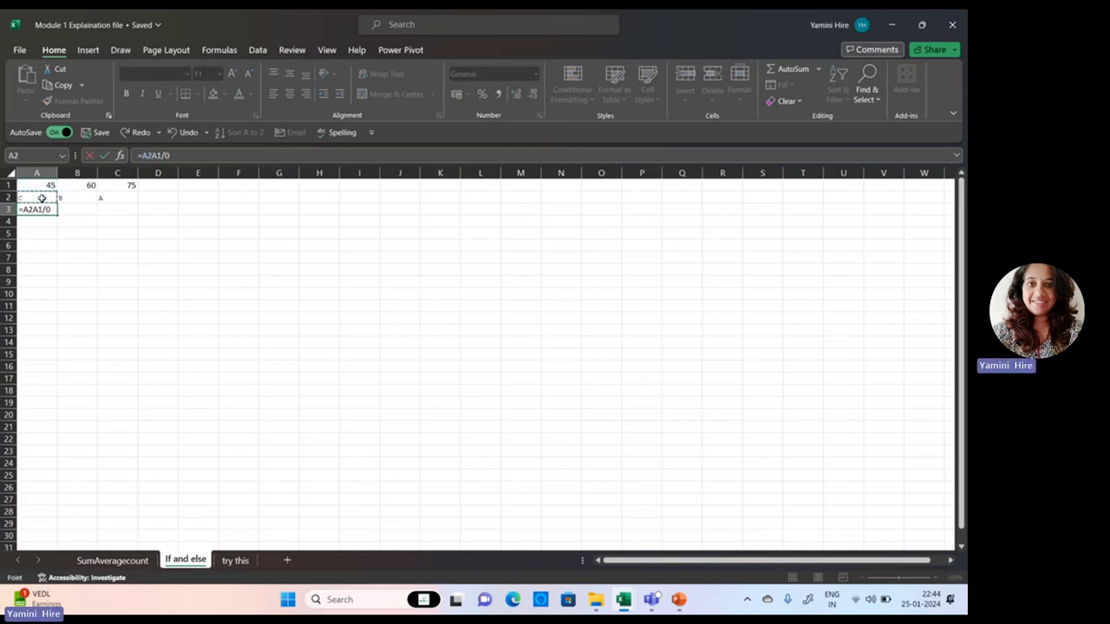
{"action": "key", "text": "Return"}
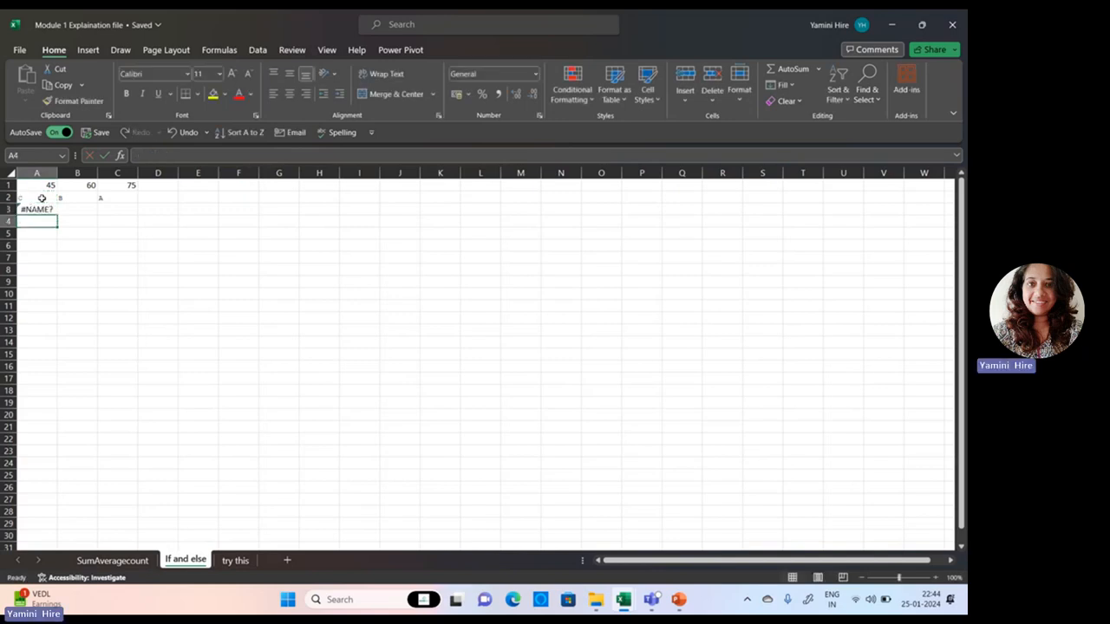
{"action": "left_click", "coordinate": [41, 199]}
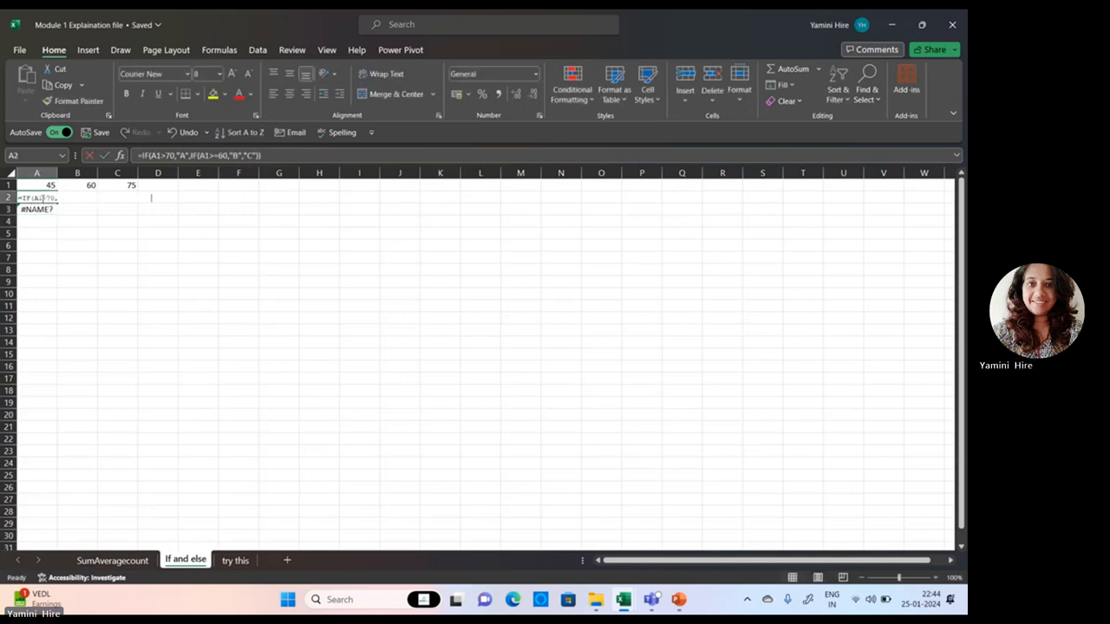
{"action": "key", "text": "Down"}
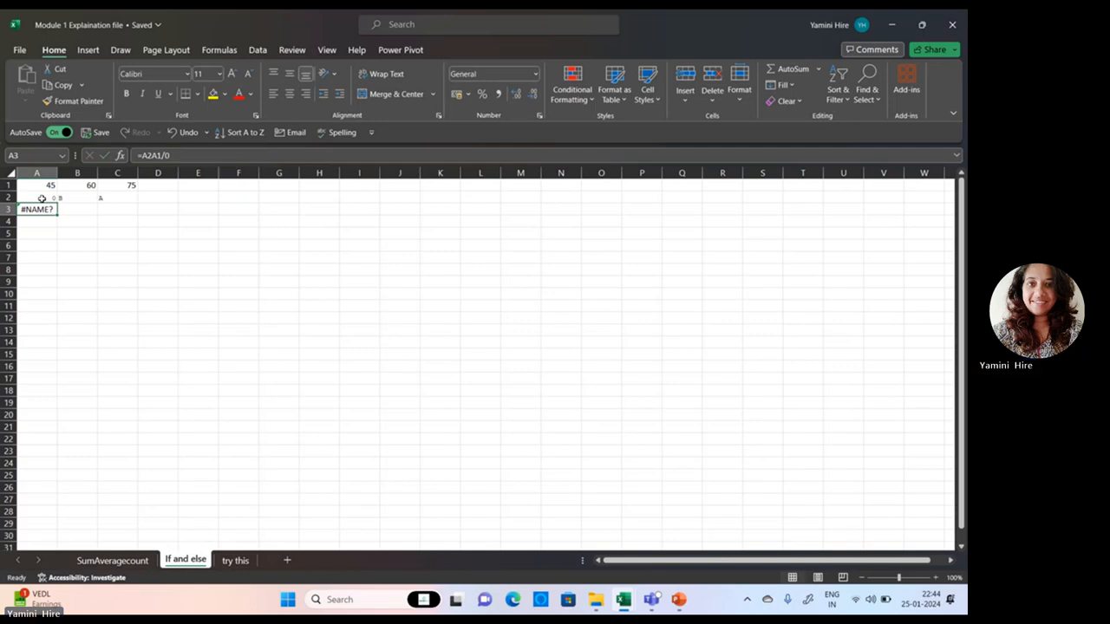
Step: Clear the range A2:C3 and enter the divisors 0, 2 and 3 in A2, B2 and C2
{"action": "left_click_drag", "start_coordinate": [42, 198], "coordinate": [116, 206]}
{"action": "key", "text": "Delete"}
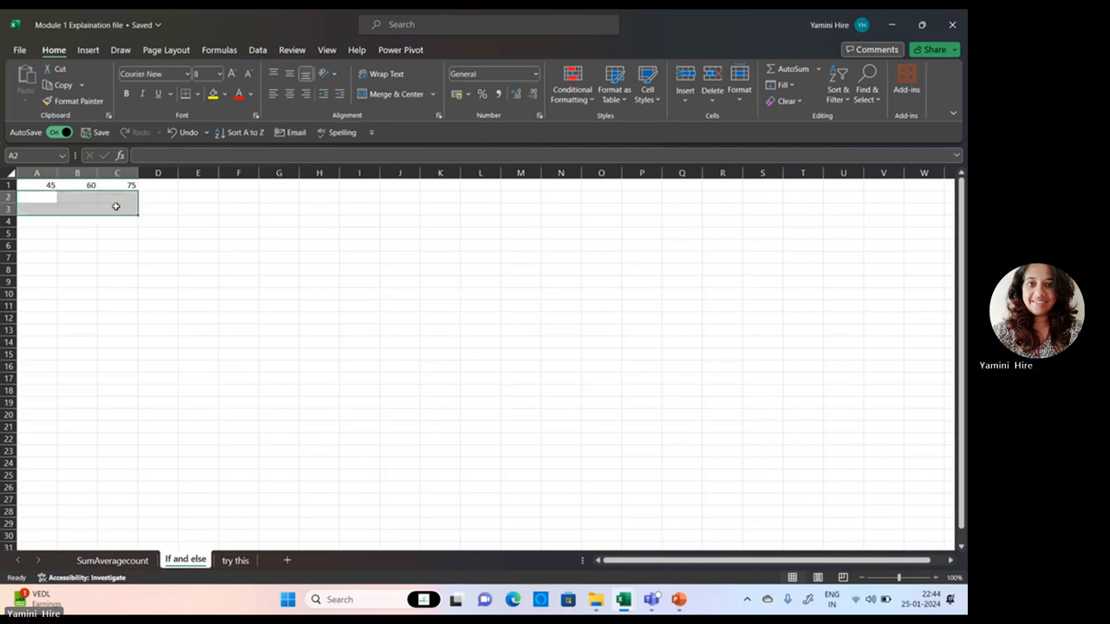
{"action": "left_click", "coordinate": [36, 200]}
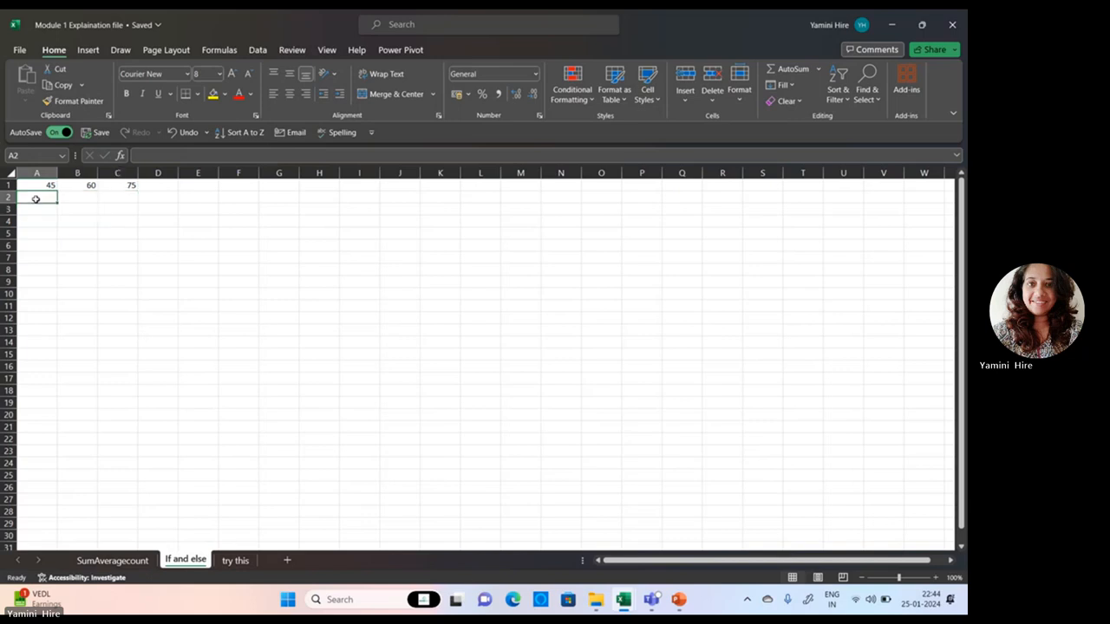
{"action": "type", "text": "0"}
{"action": "key", "text": "Tab"}
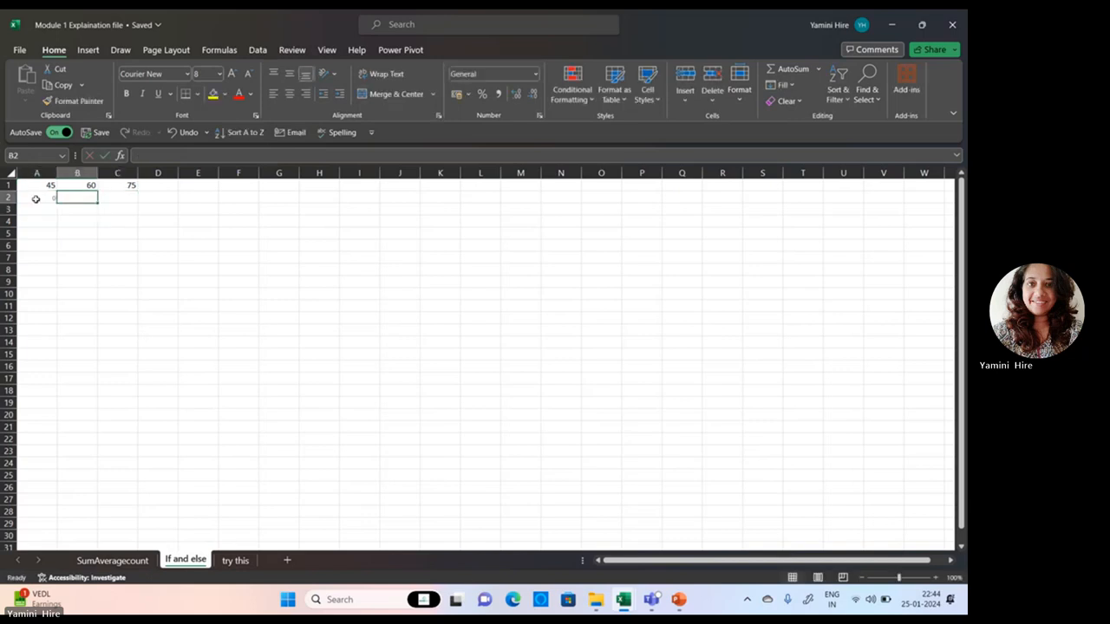
{"action": "type", "text": "2"}
{"action": "key", "text": "Tab"}
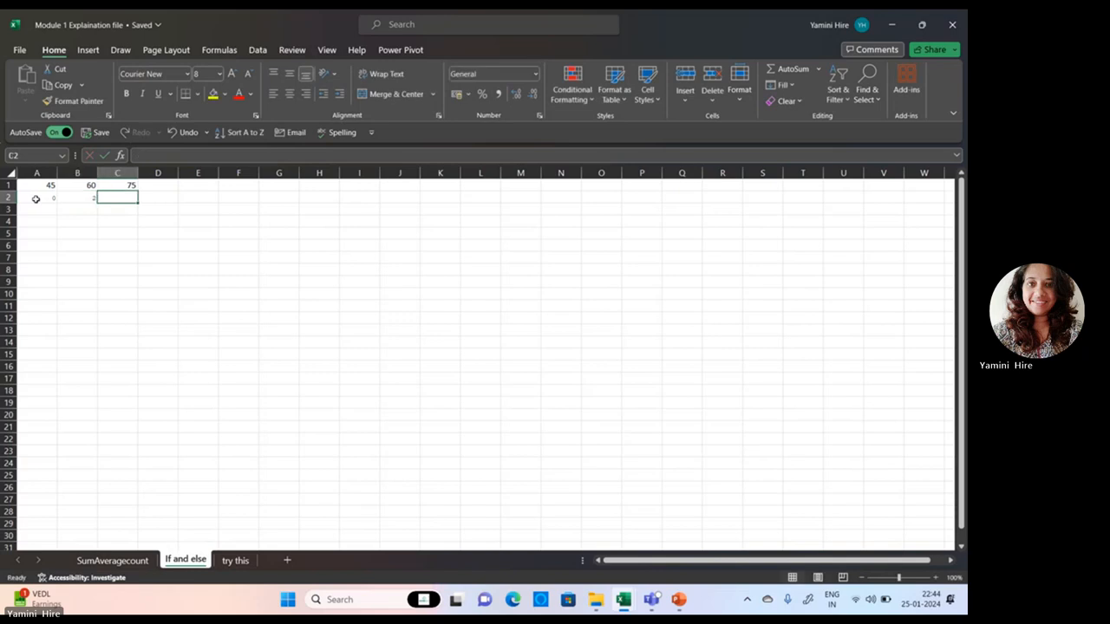
{"action": "key", "text": "Tab"}
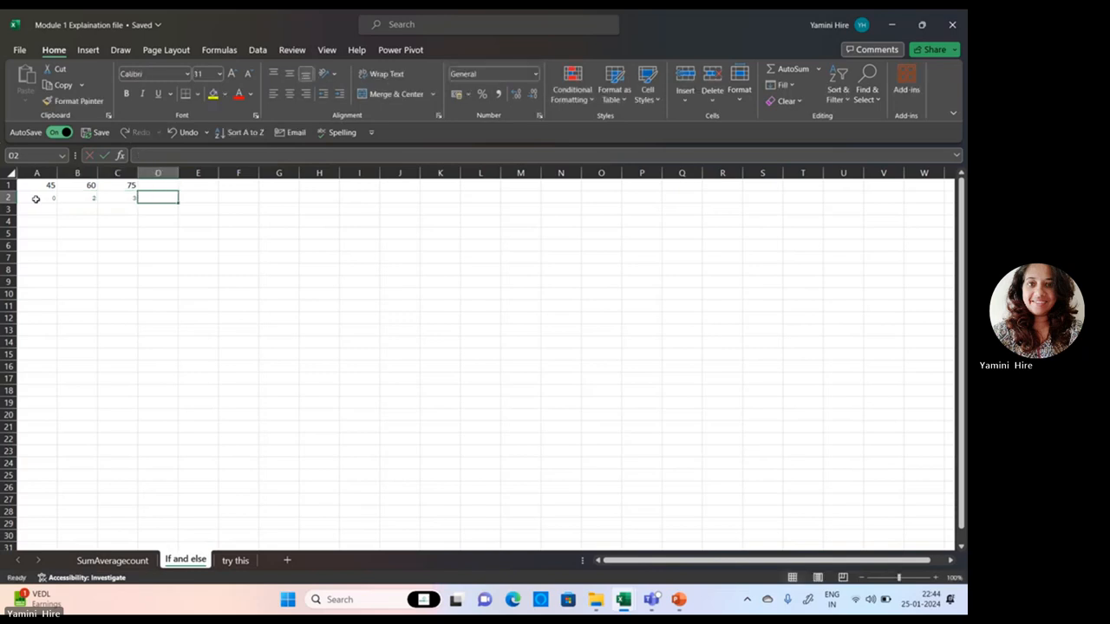
Step: Try to enter the formula =IFERROR(if(A1/A2),"Error") in A3 to catch the division-by-zero error
{"action": "left_click", "coordinate": [52, 209]}
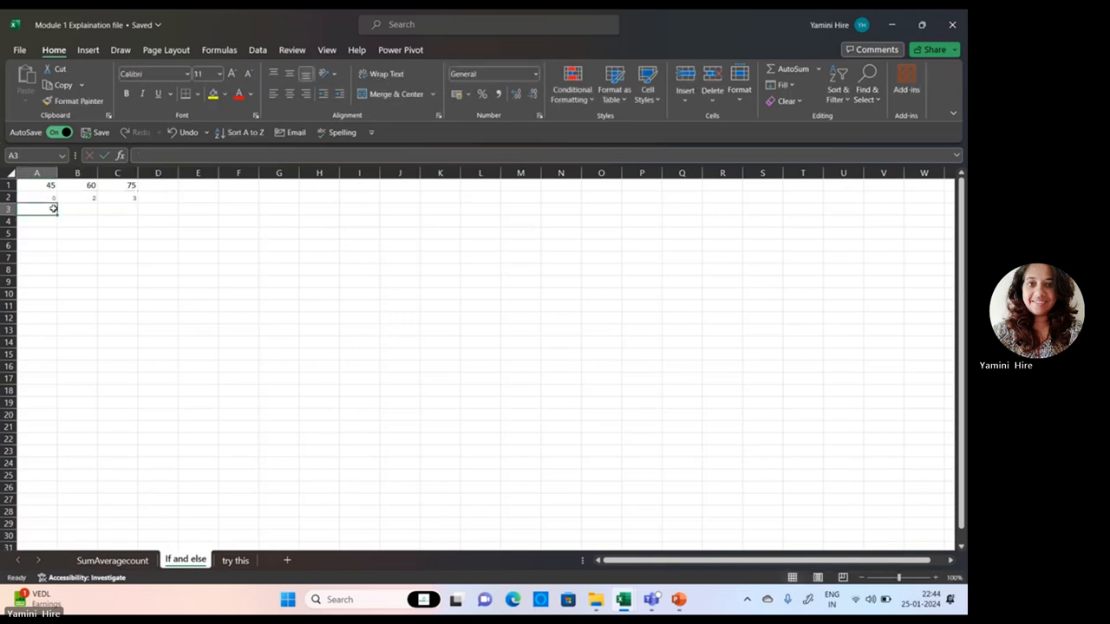
{"action": "type", "text": "="}
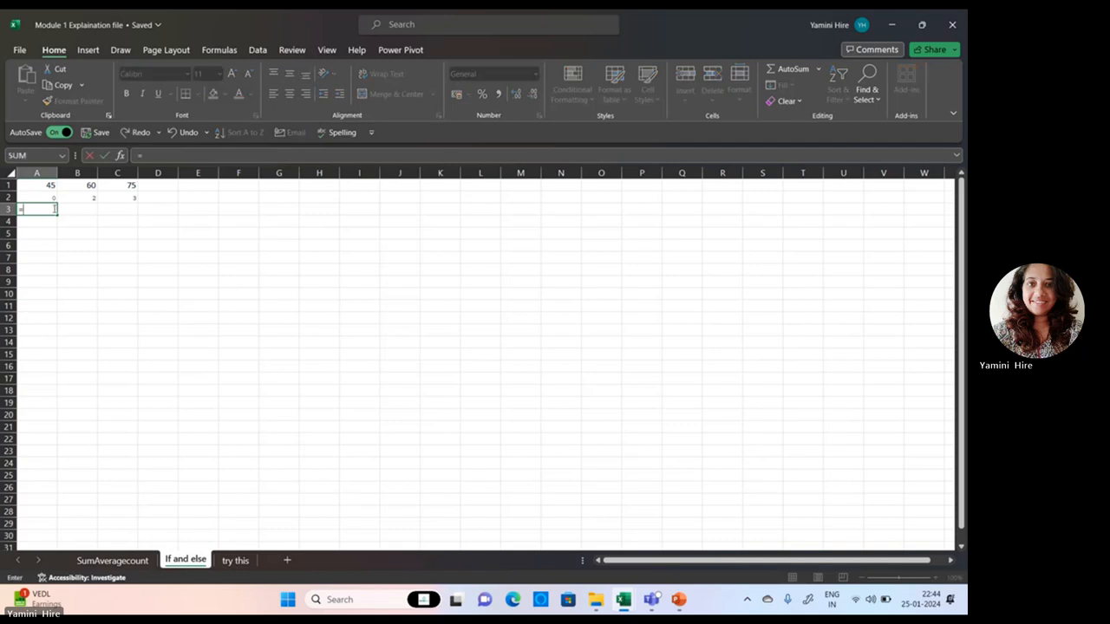
{"action": "type", "text": "if"}
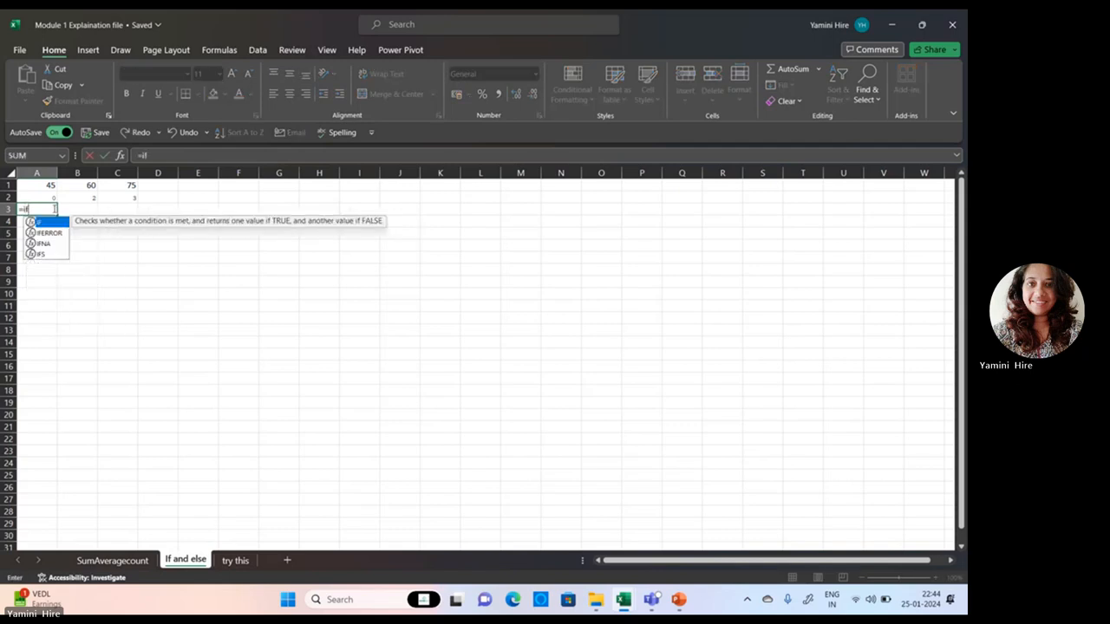
{"action": "type", "text": "e"}
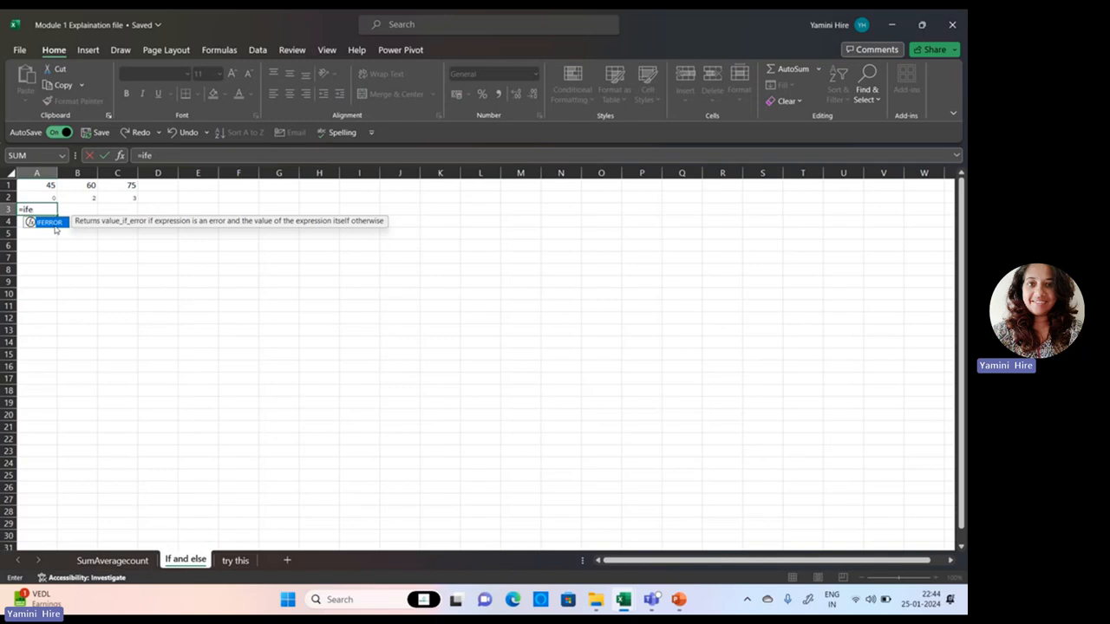
{"action": "double_click", "coordinate": [52, 223]}
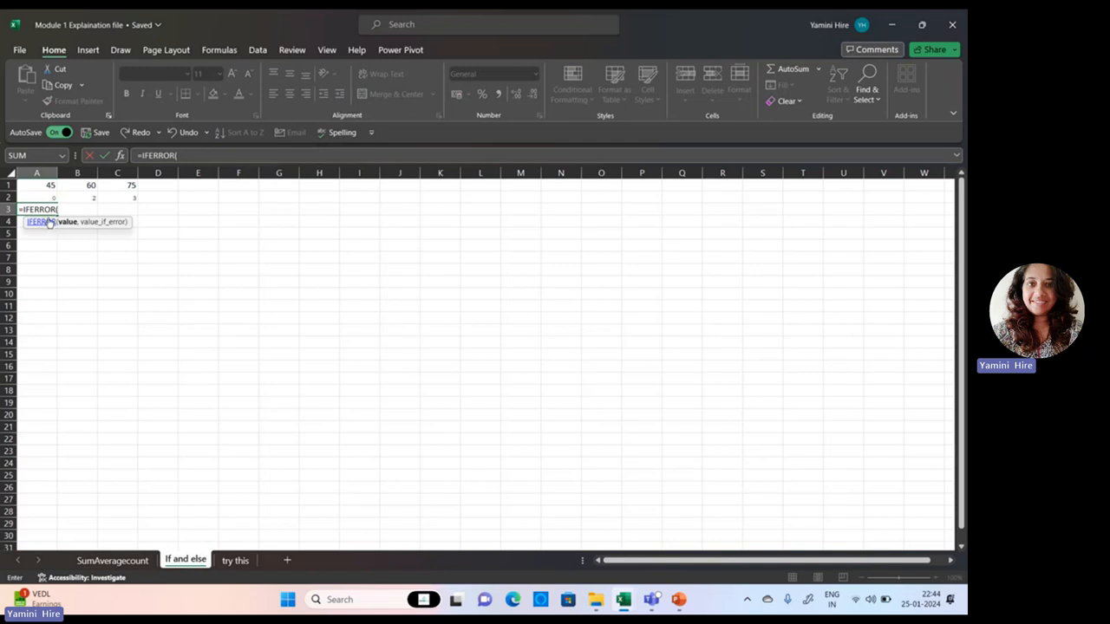
{"action": "type", "text": "if("}
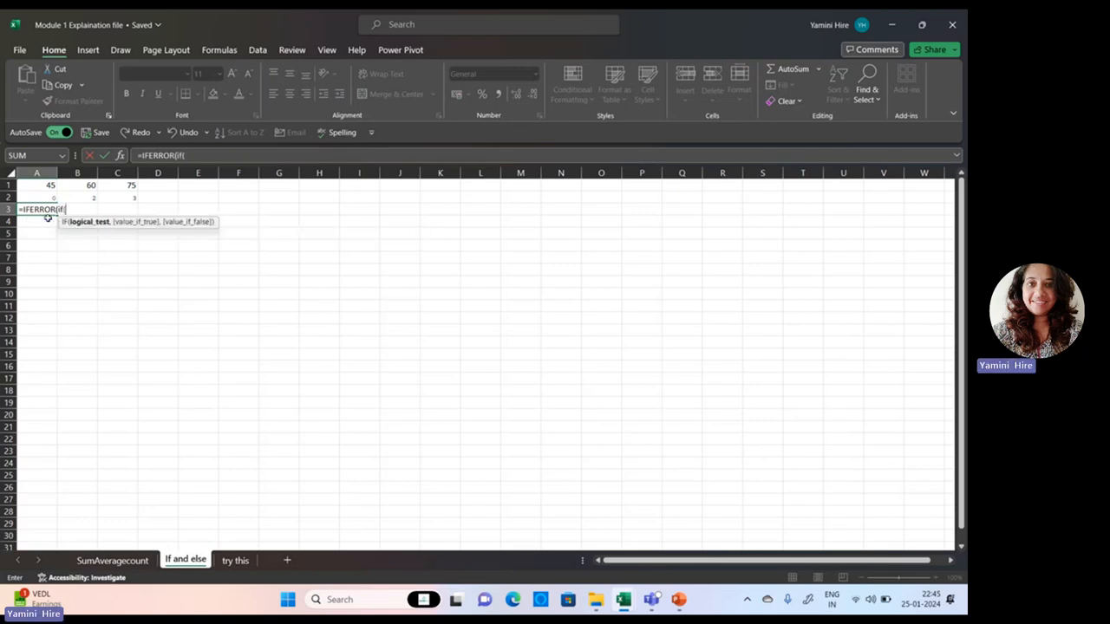
{"action": "left_click", "coordinate": [26, 186]}
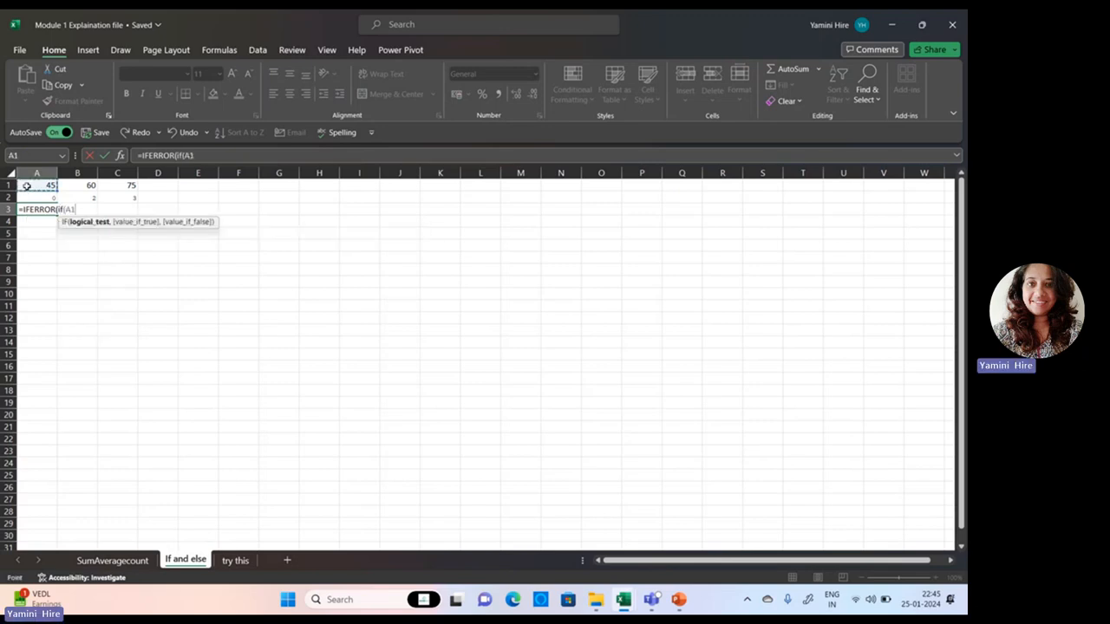
{"action": "type", "text": "/"}
{"action": "left_click", "coordinate": [48, 197]}
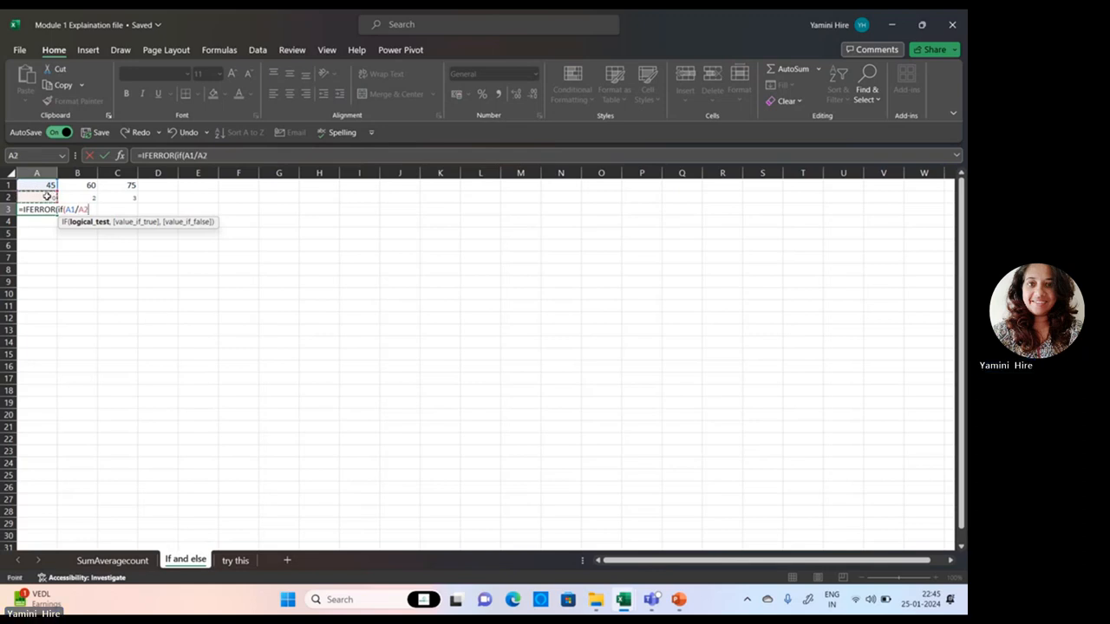
{"action": "type", "text": "),"}
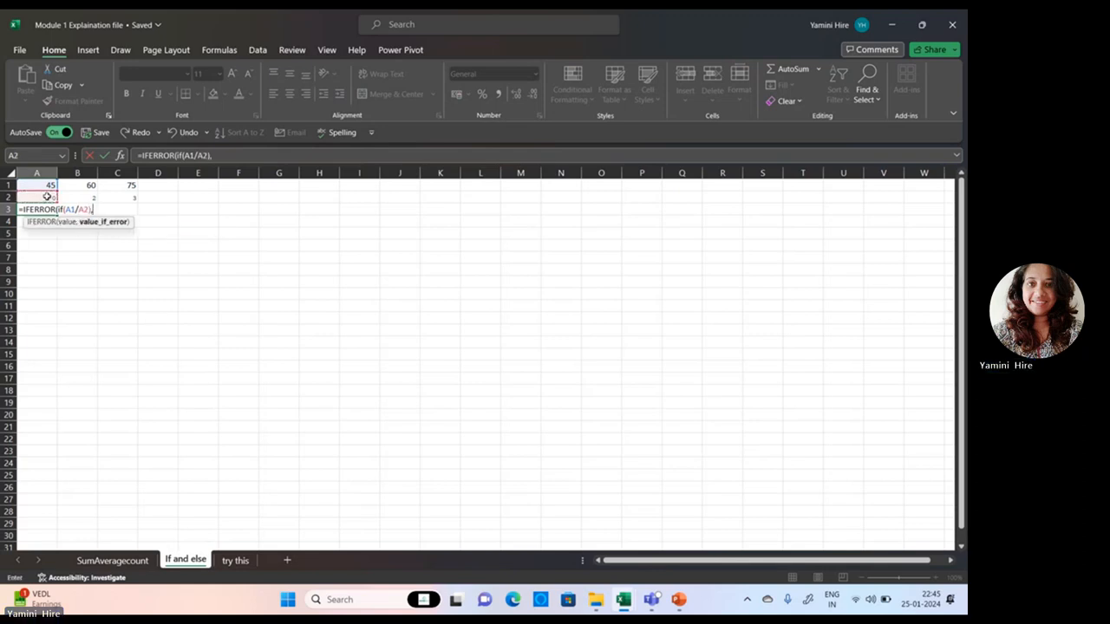
{"action": "type", "text": "\"Error\")"}
{"action": "key", "text": "Return"}
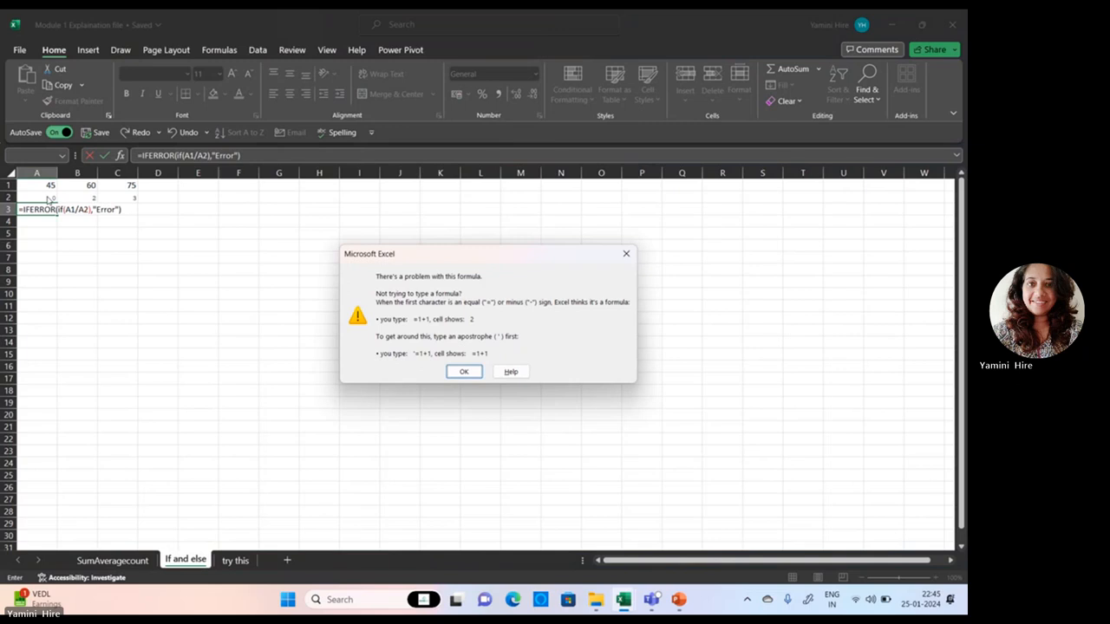
{"action": "left_click", "coordinate": [464, 371]}
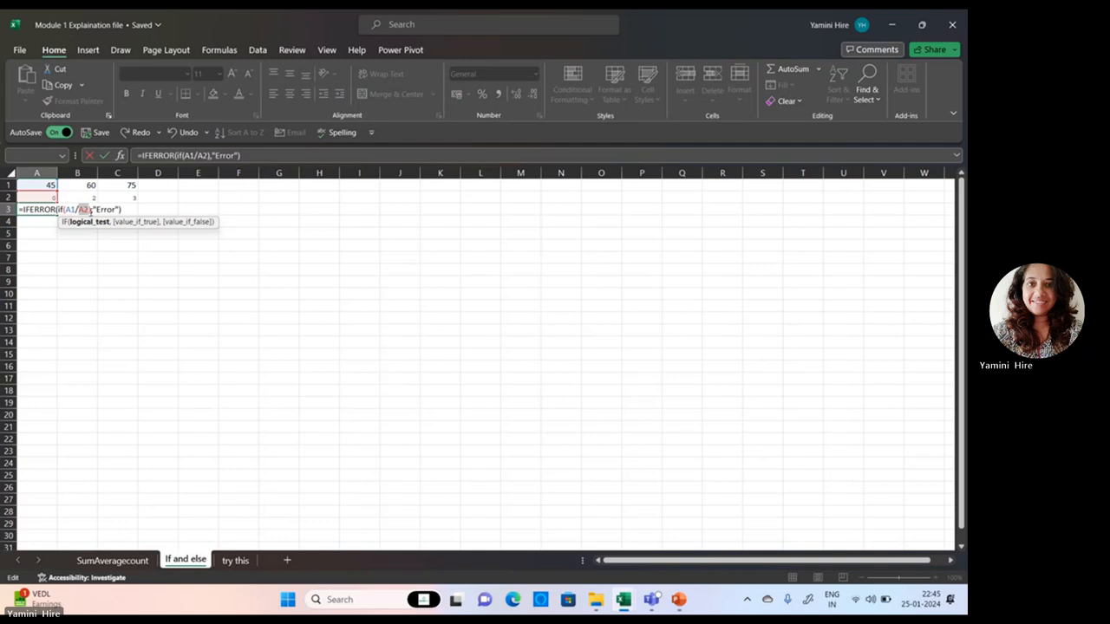
Step: Try B7 as the divisor in A3's IFERROR formula, and try A2 again as the divisor
{"action": "left_click", "coordinate": [96, 256]}
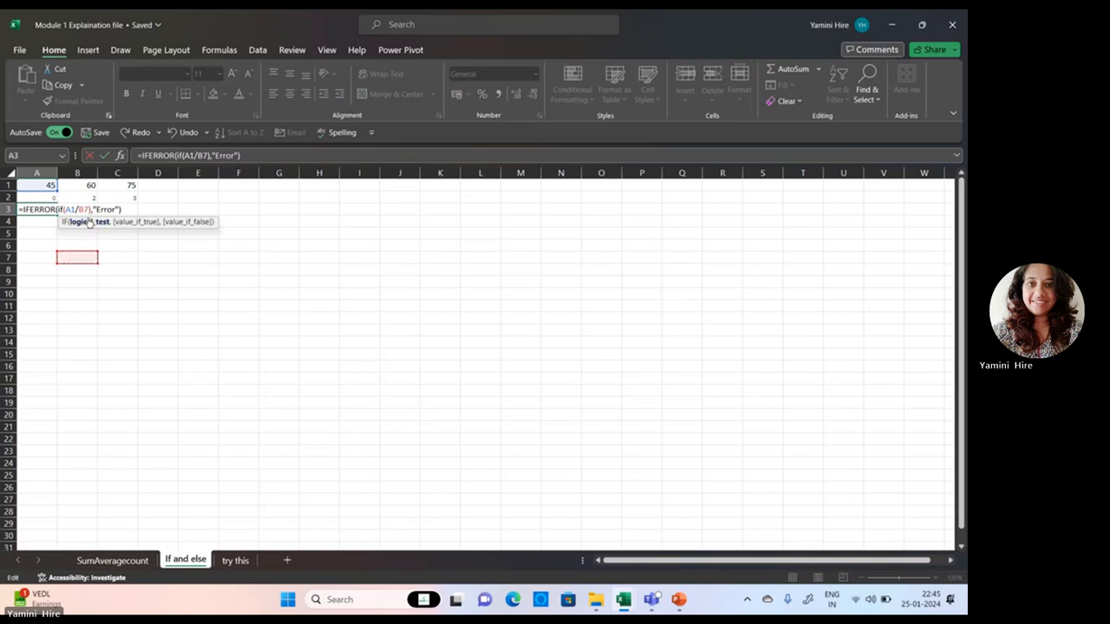
{"action": "key", "text": "Return"}
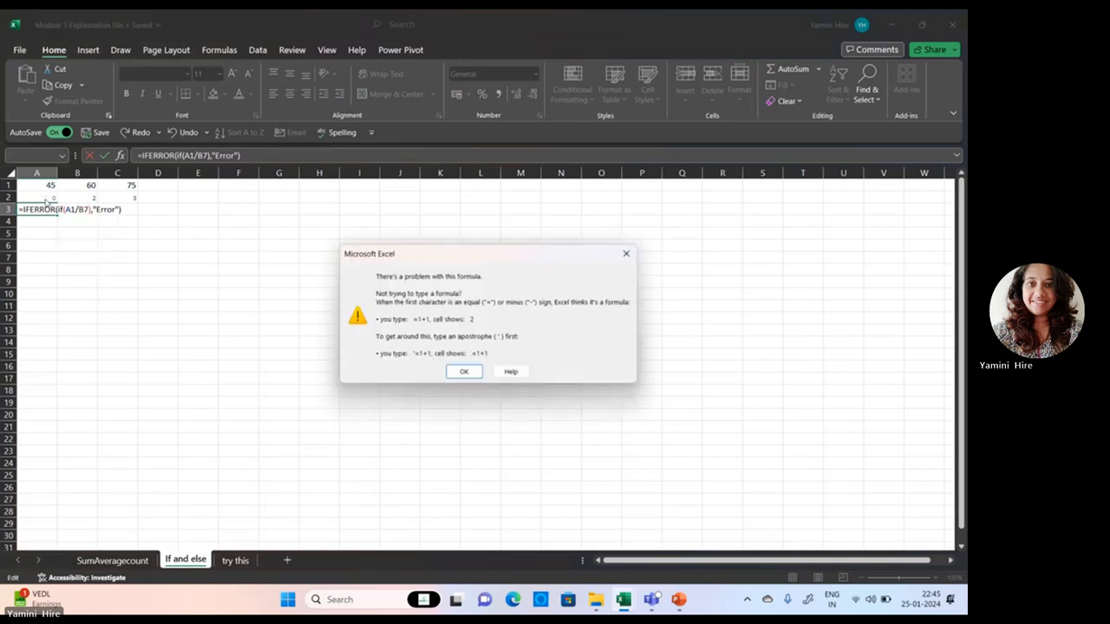
{"action": "left_click", "coordinate": [464, 371]}
{"action": "left_click", "coordinate": [47, 198]}
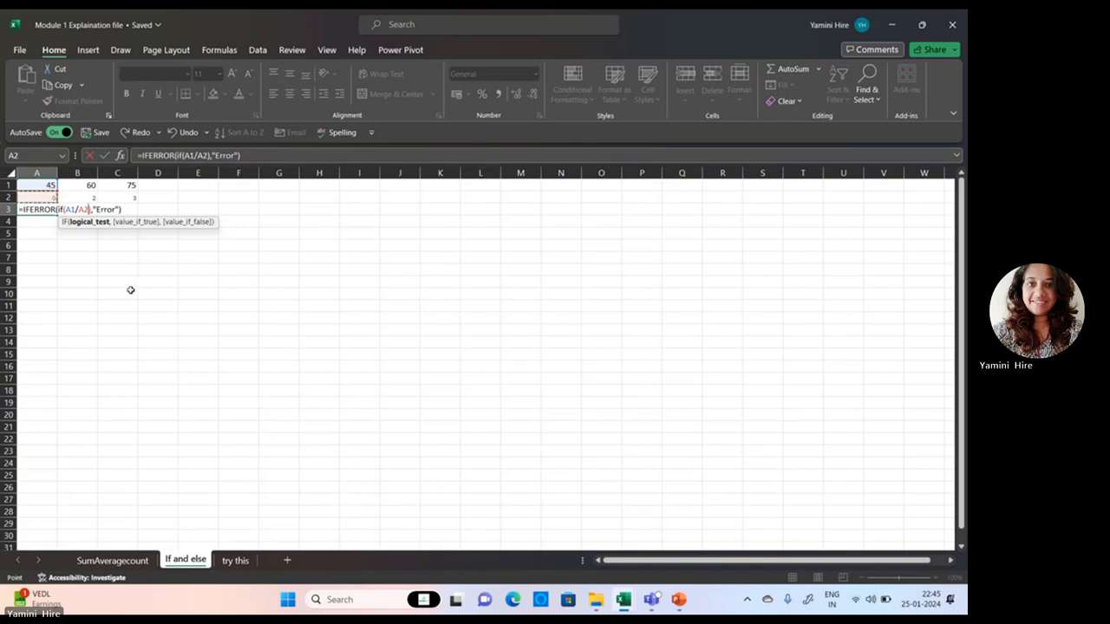
{"action": "key", "text": "Return"}
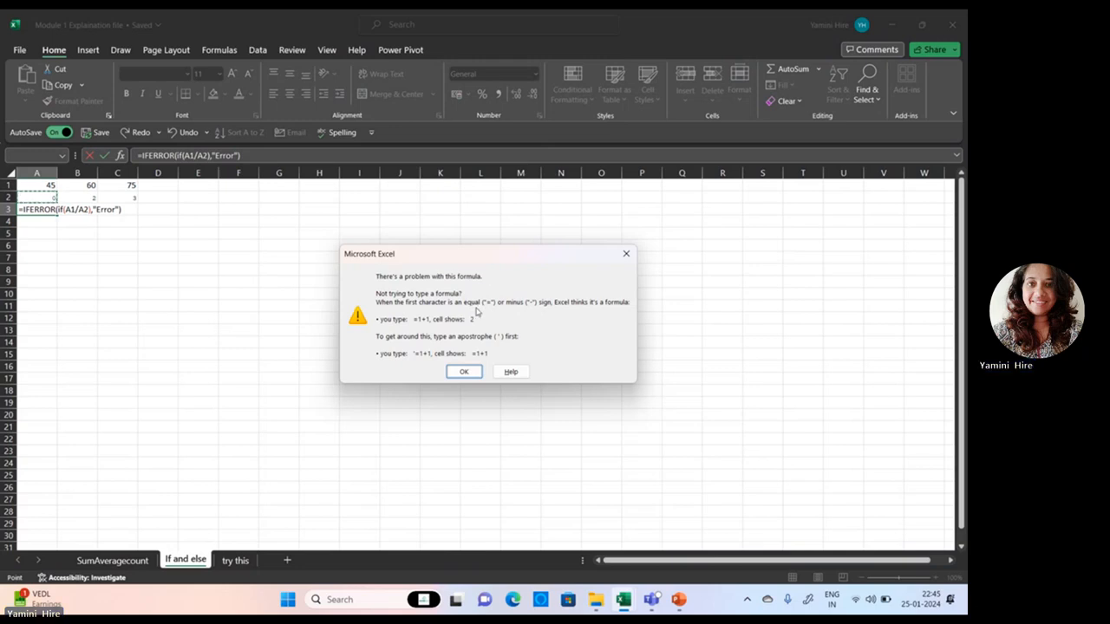
{"action": "left_click", "coordinate": [476, 373]}
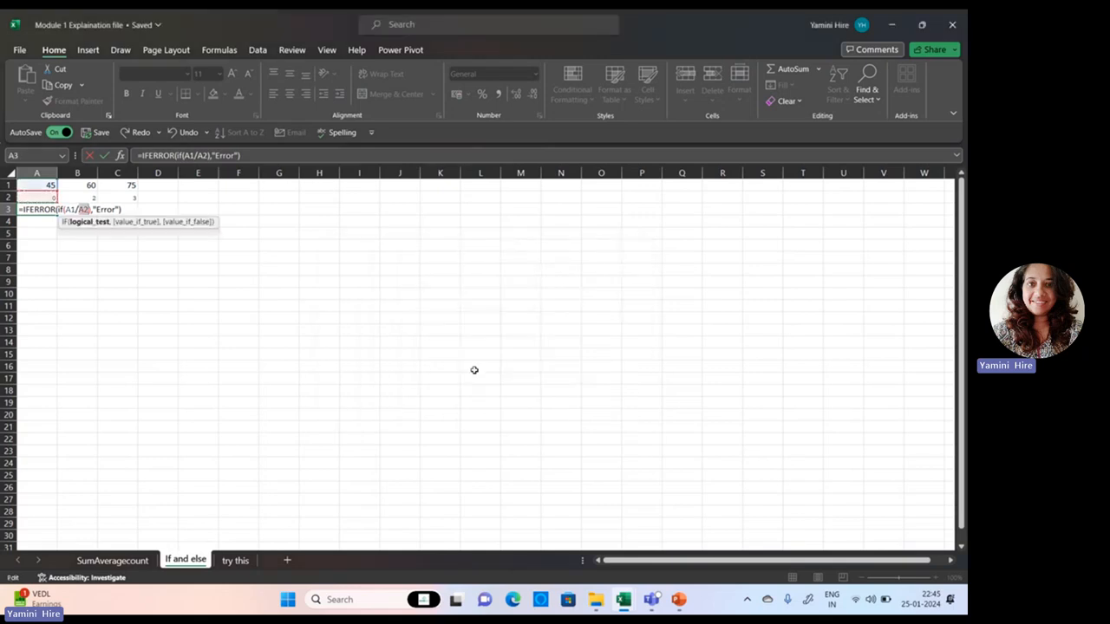
Step: Try to replace the divisor reference in A3's IFERROR formula with the constant 0
{"action": "left_click", "coordinate": [65, 293]}
{"action": "key", "text": "BackSpace"}
{"action": "key", "text": "BackSpace"}
{"action": "key", "text": "BackSpace"}
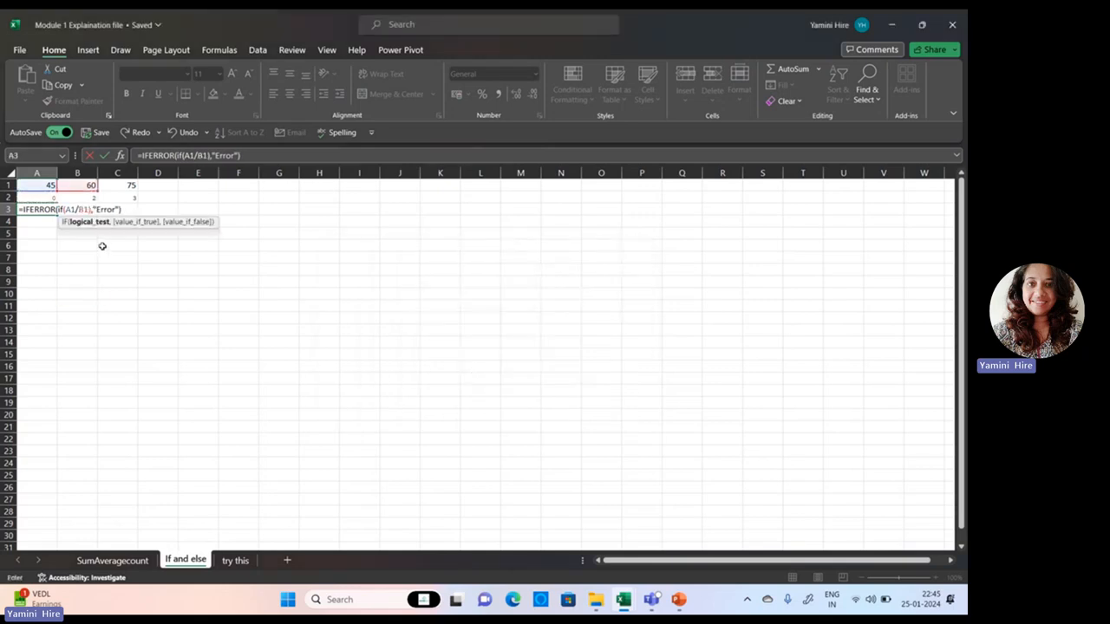
{"action": "type", "text": "0"}
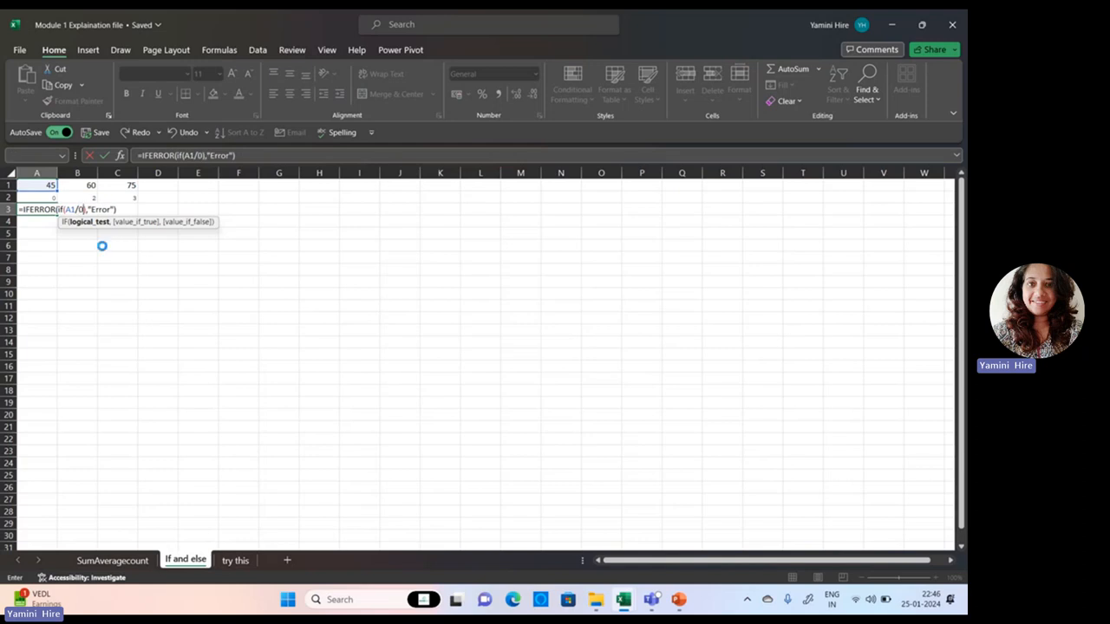
{"action": "key", "text": "Return"}
{"action": "key", "text": "Return"}
{"action": "key", "text": "Return"}
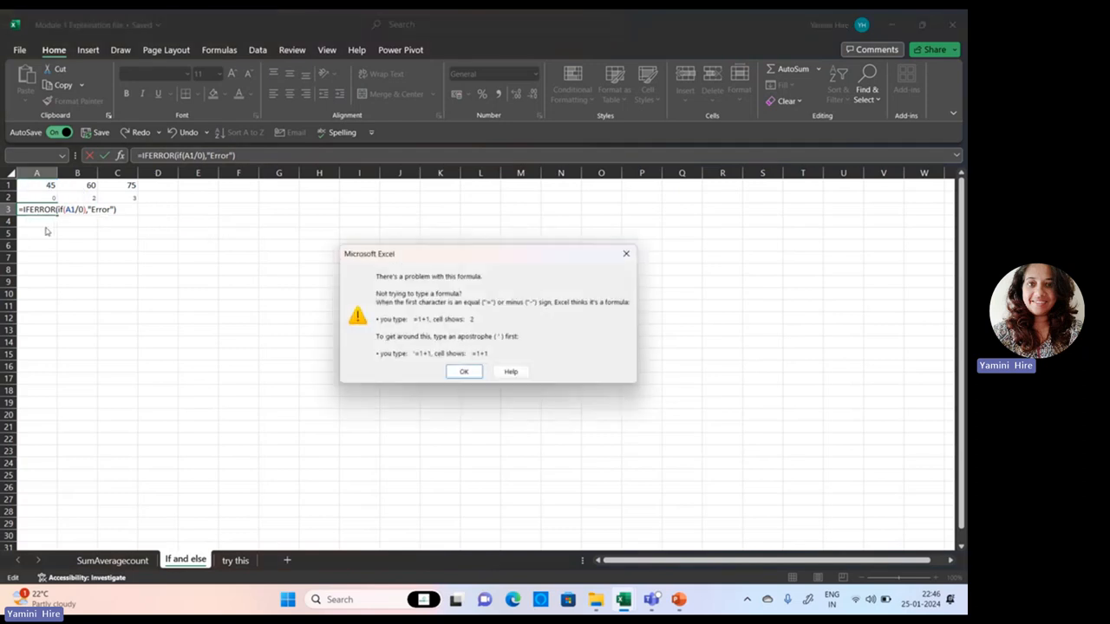
{"action": "left_click", "coordinate": [626, 253]}
Step: Try to point the divisor in A3's IFERROR formula at A6, shorten it to A and commit the formula
{"action": "left_click", "coordinate": [37, 246]}
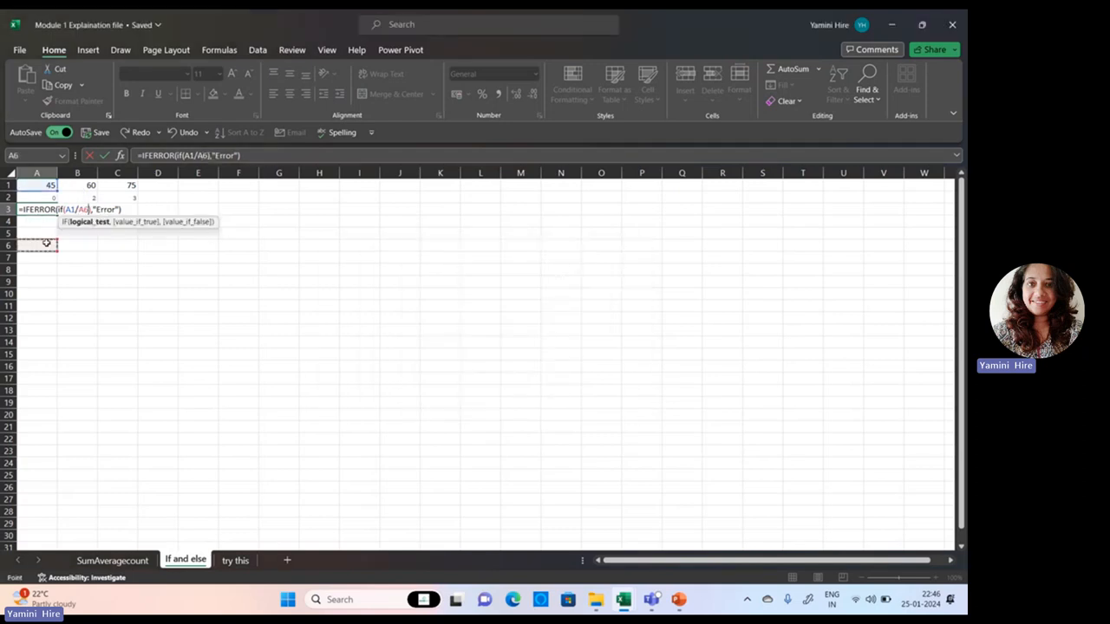
{"action": "key", "text": "BackSpace"}
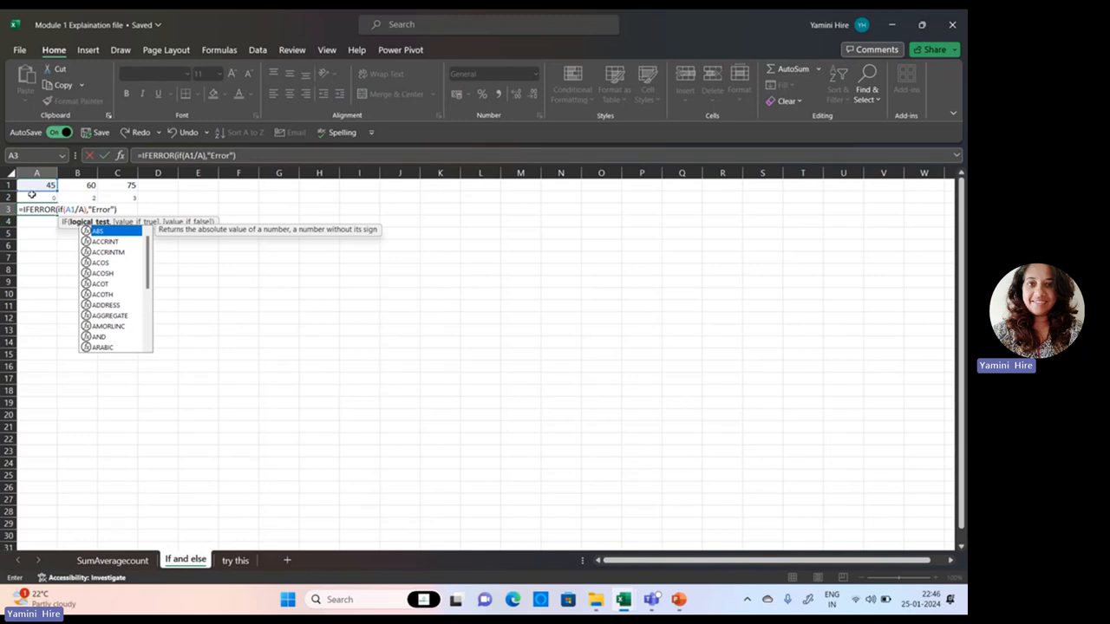
{"action": "key", "text": "Return"}
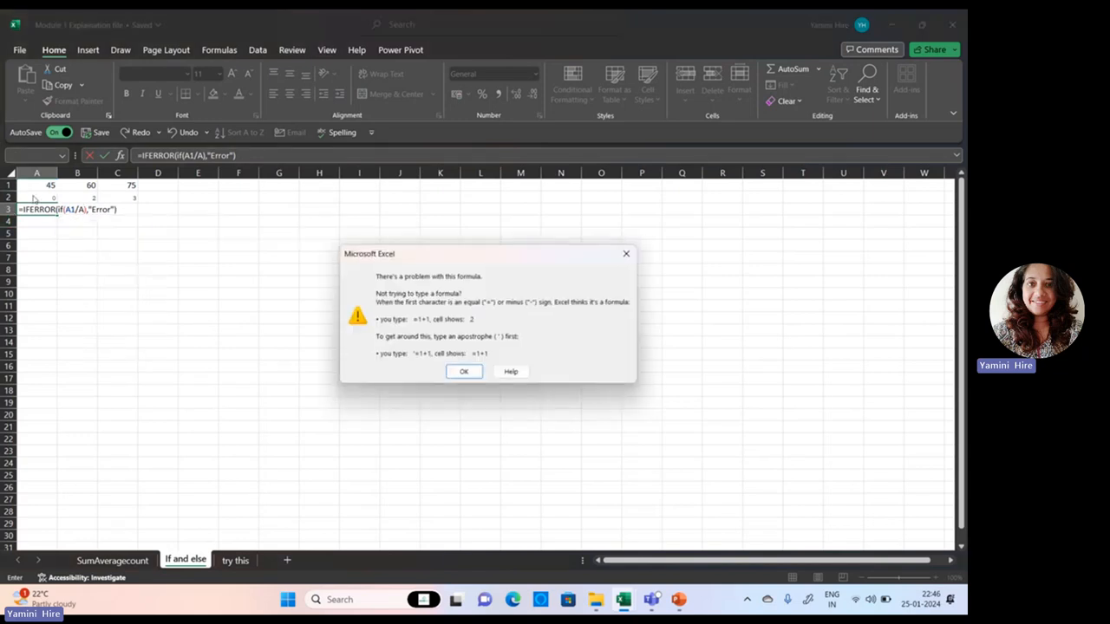
{"action": "left_click", "coordinate": [461, 372]}
Step: Delete the whole IFERROR formula text from A3
{"action": "key", "text": "BackSpace"}
{"action": "key", "text": "BackSpace"}
{"action": "key", "text": "BackSpace"}
{"action": "key", "text": "BackSpace"}
{"action": "key", "text": "BackSpace"}
{"action": "key", "text": "BackSpace"}
{"action": "key", "text": "BackSpace"}
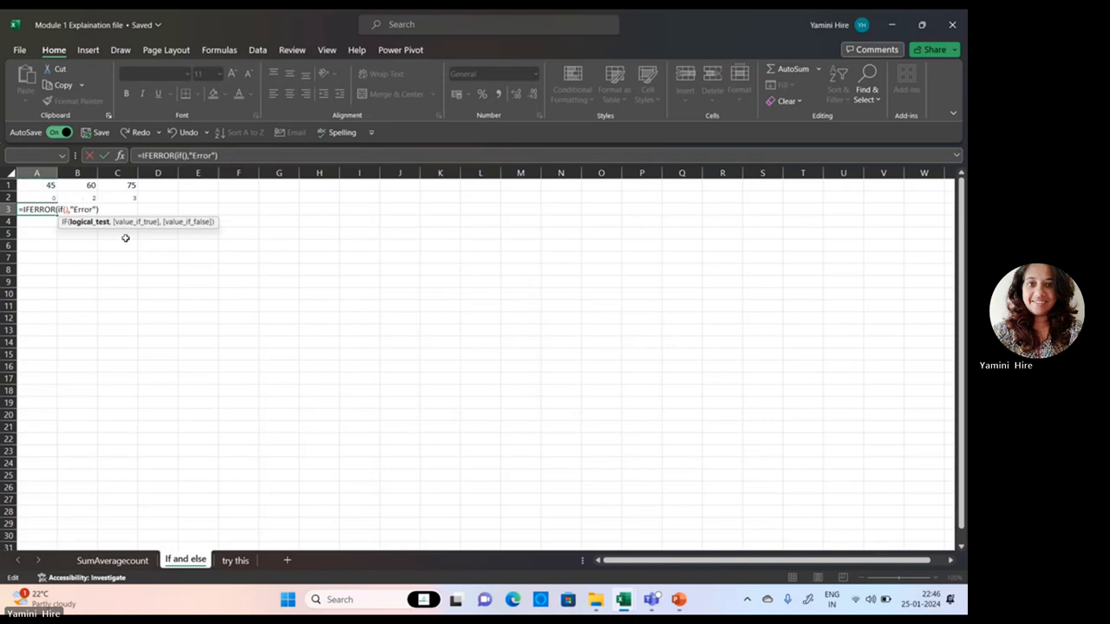
{"action": "key", "text": "BackSpace"}
{"action": "key", "text": "BackSpace"}
{"action": "key", "text": "BackSpace"}
{"action": "key", "text": "BackSpace"}
{"action": "key", "text": "BackSpace"}
{"action": "key", "text": "BackSpace"}
{"action": "key", "text": "BackSpace"}
{"action": "key", "text": "BackSpace"}
{"action": "key", "text": "BackSpace"}
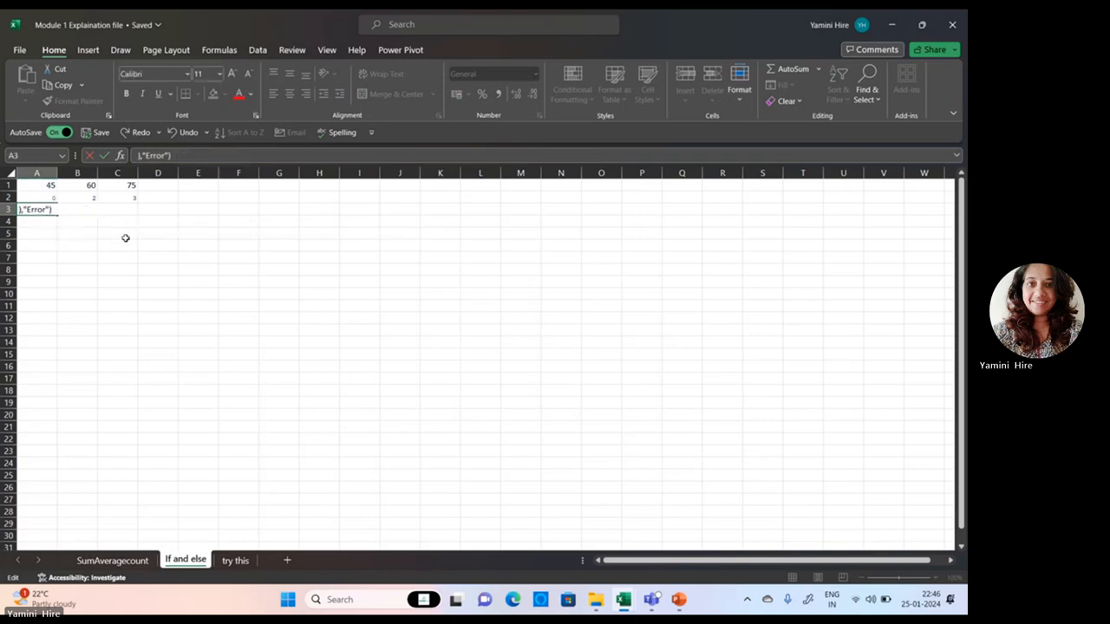
{"action": "key", "text": "Delete"}
{"action": "key", "text": "Delete"}
{"action": "key", "text": "Delete"}
{"action": "key", "text": "Delete"}
{"action": "key", "text": "Delete"}
{"action": "key", "text": "Delete"}
{"action": "key", "text": "Delete"}
{"action": "key", "text": "Delete"}
{"action": "key", "text": "Delete"}
{"action": "key", "text": "Delete"}
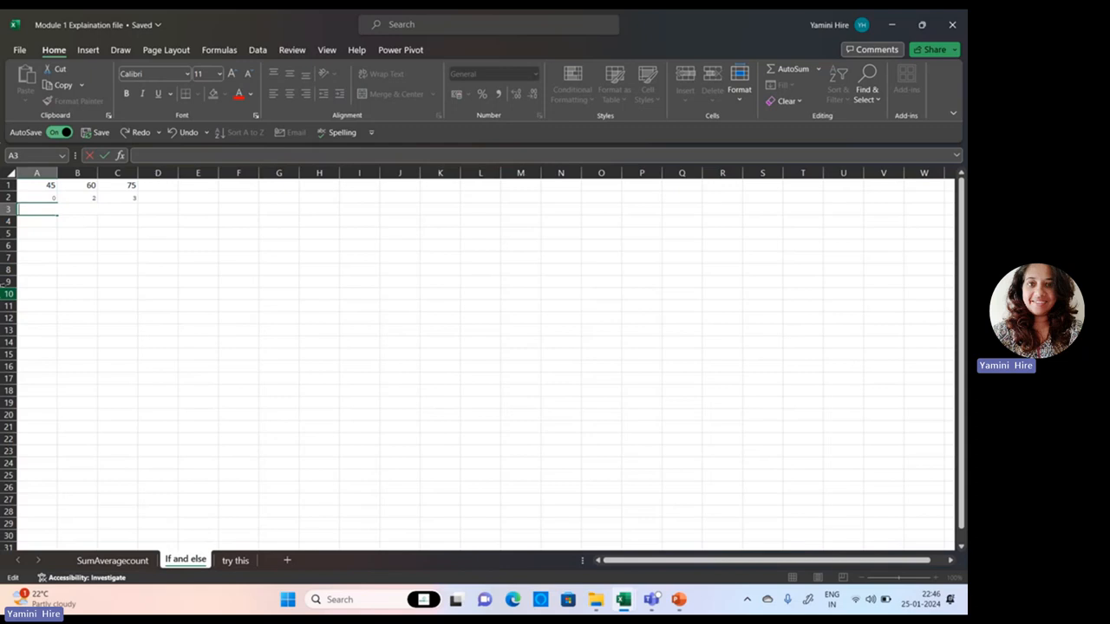
Step: Switch to PowerPoint and present the slides from the SUM function example through to Data Entry and Formatting
{"action": "left_click", "coordinate": [679, 599]}
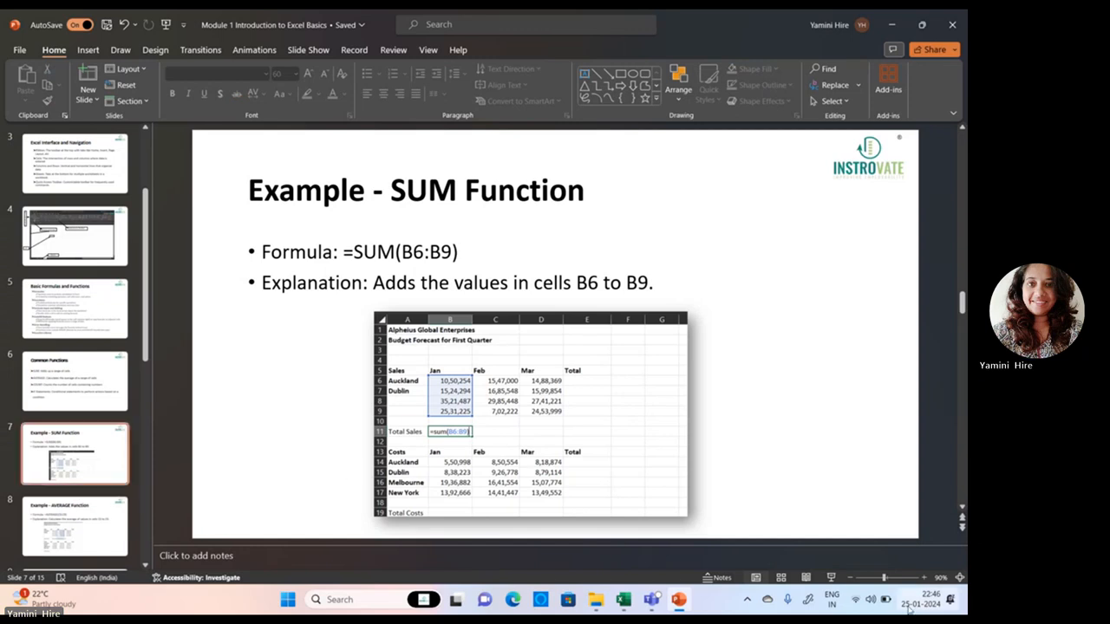
{"action": "left_click", "coordinate": [830, 577]}
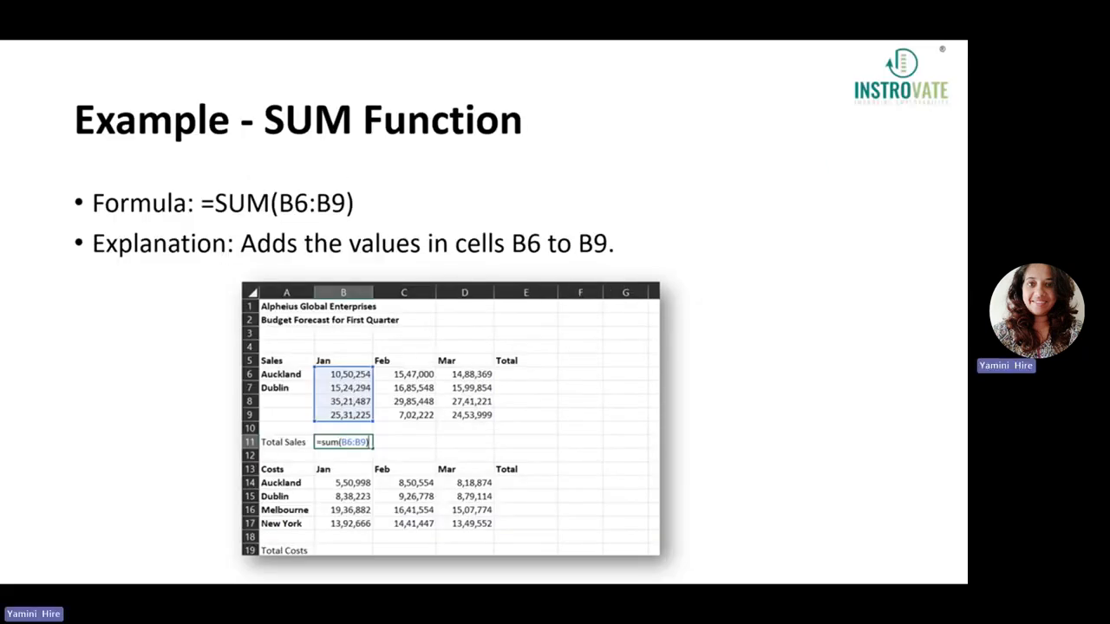
{"action": "key", "text": "Right"}
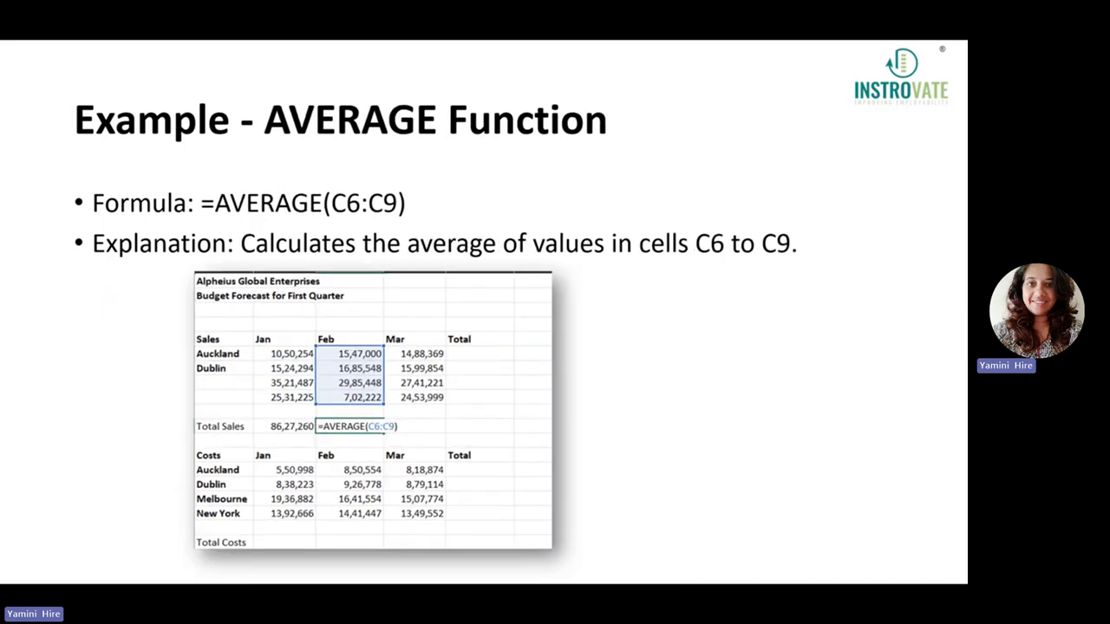
{"action": "key", "text": "Right"}
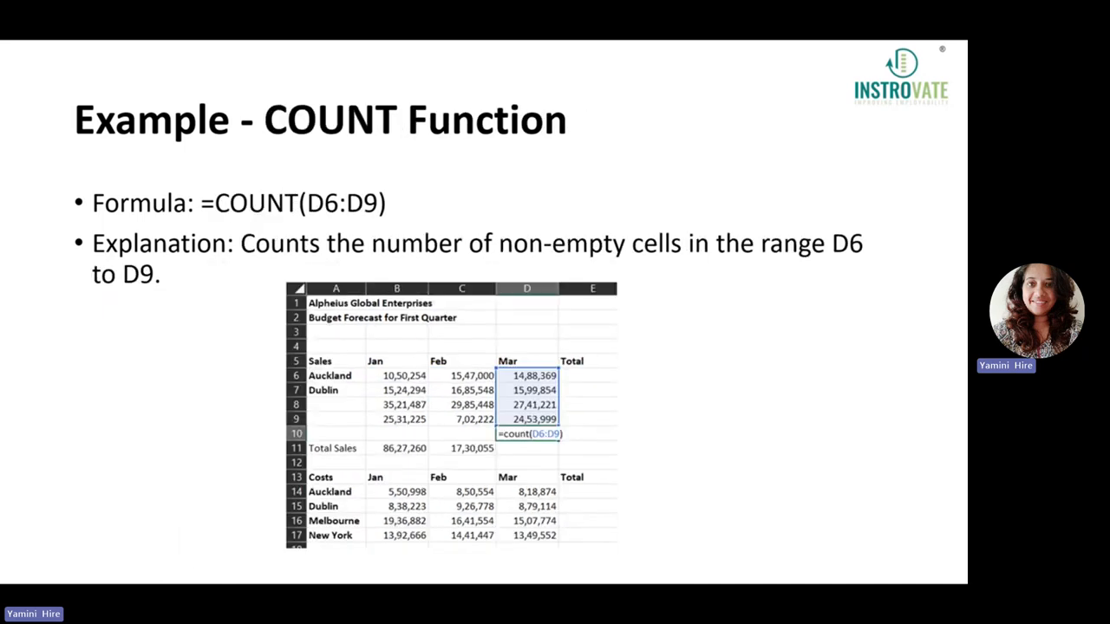
{"action": "key", "text": "Right"}
{"action": "key", "text": "Right"}
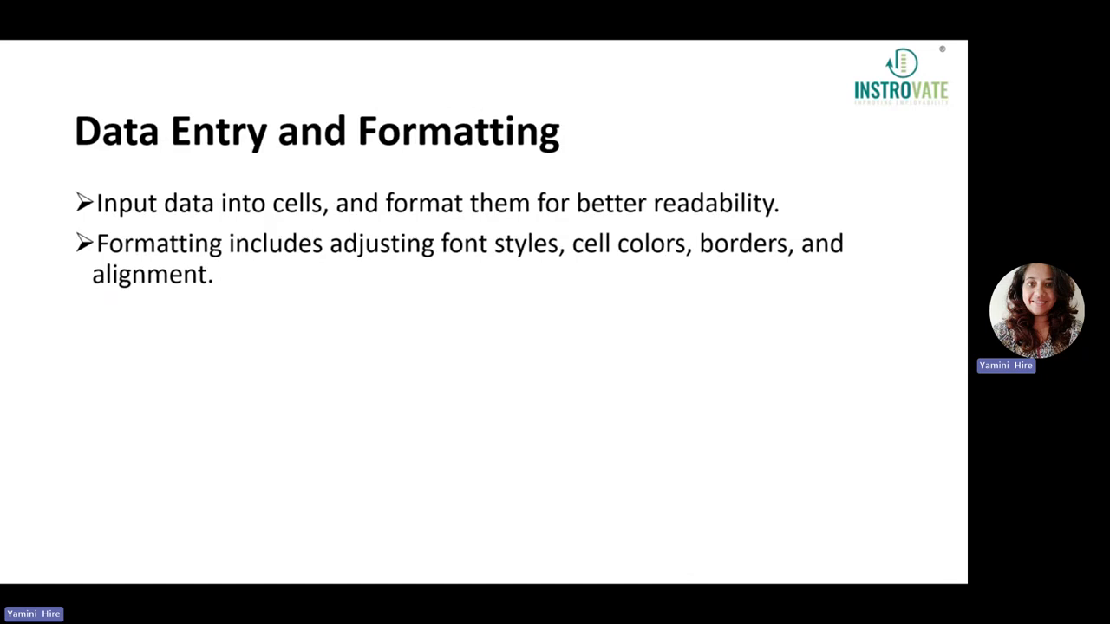
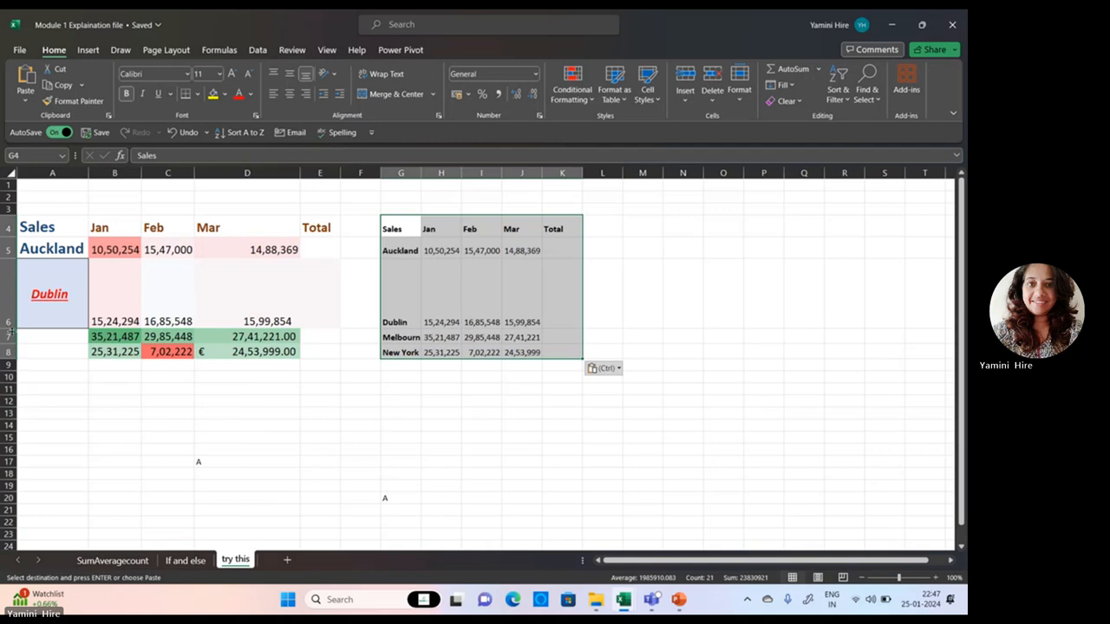
Step: AutoFit the height of the Dublin row (row 6) and set the Sales header in G4 to the Algerian font
{"action": "double_click", "coordinate": [8, 328]}
{"action": "left_click", "coordinate": [298, 396]}
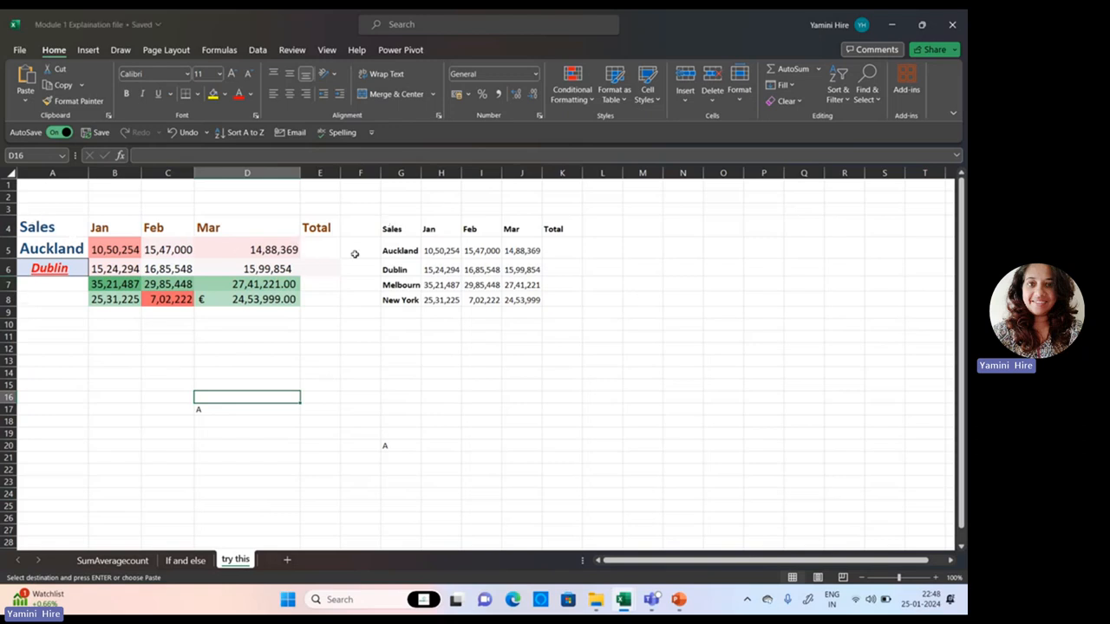
{"action": "left_click", "coordinate": [402, 229]}
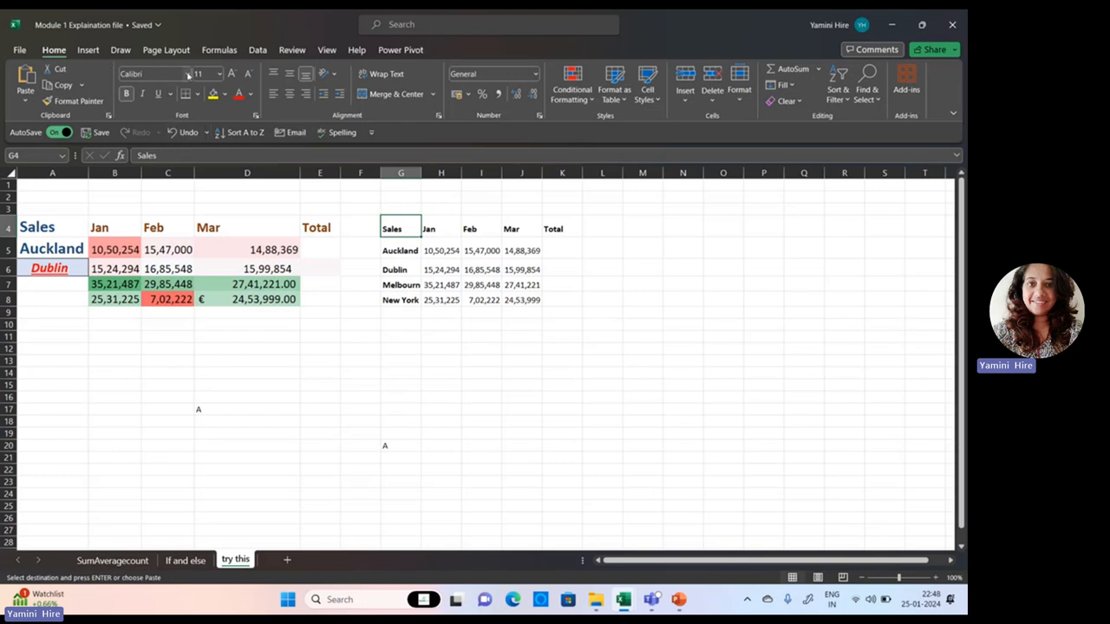
{"action": "left_click", "coordinate": [188, 76]}
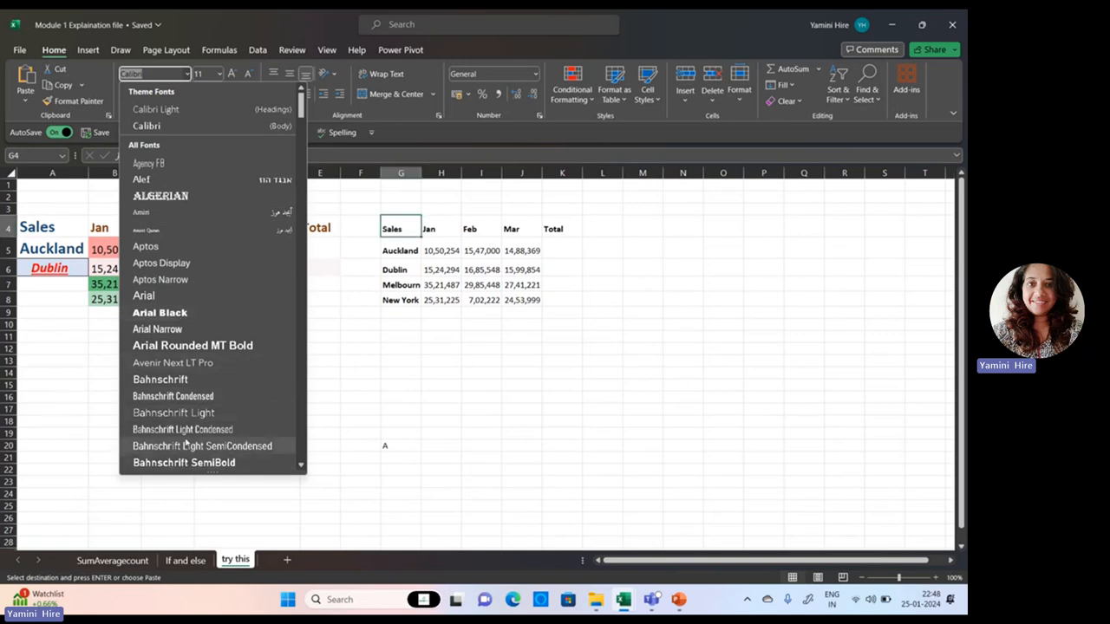
{"action": "left_click", "coordinate": [166, 196]}
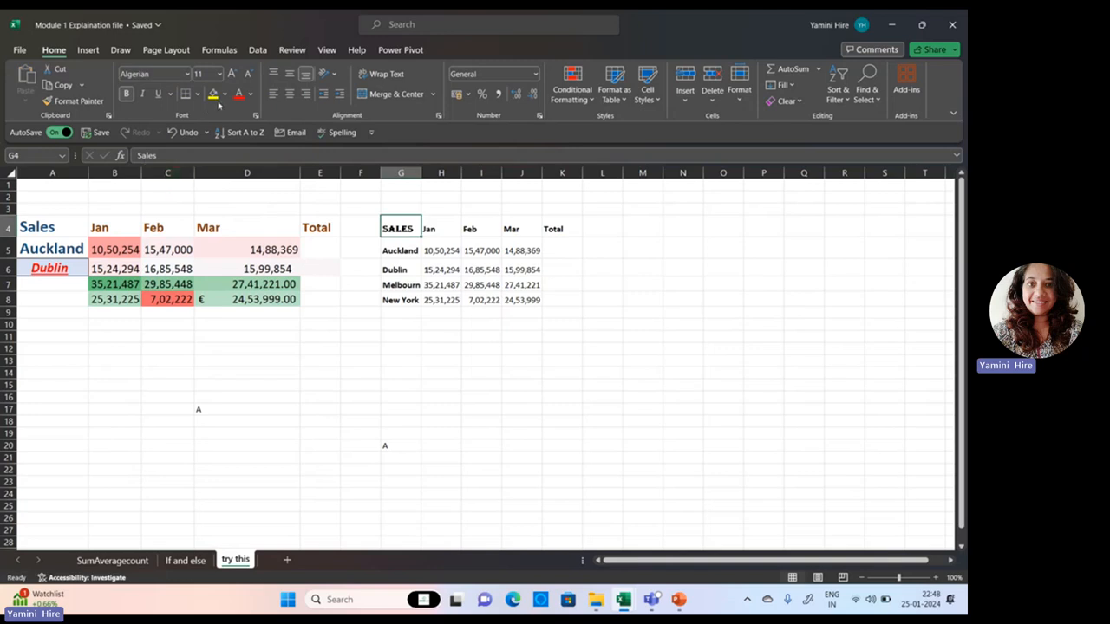
Step: Give the Sales header in G4 a dark blue font colour and a light gold fill
{"action": "left_click", "coordinate": [251, 95]}
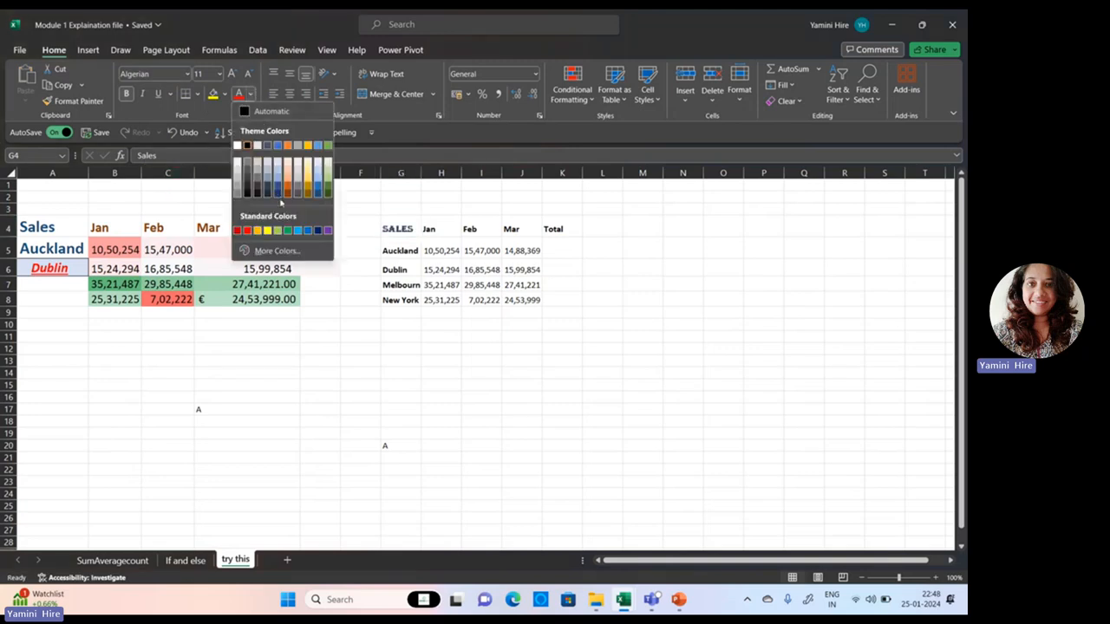
{"action": "left_click", "coordinate": [280, 197]}
{"action": "left_click", "coordinate": [224, 94]}
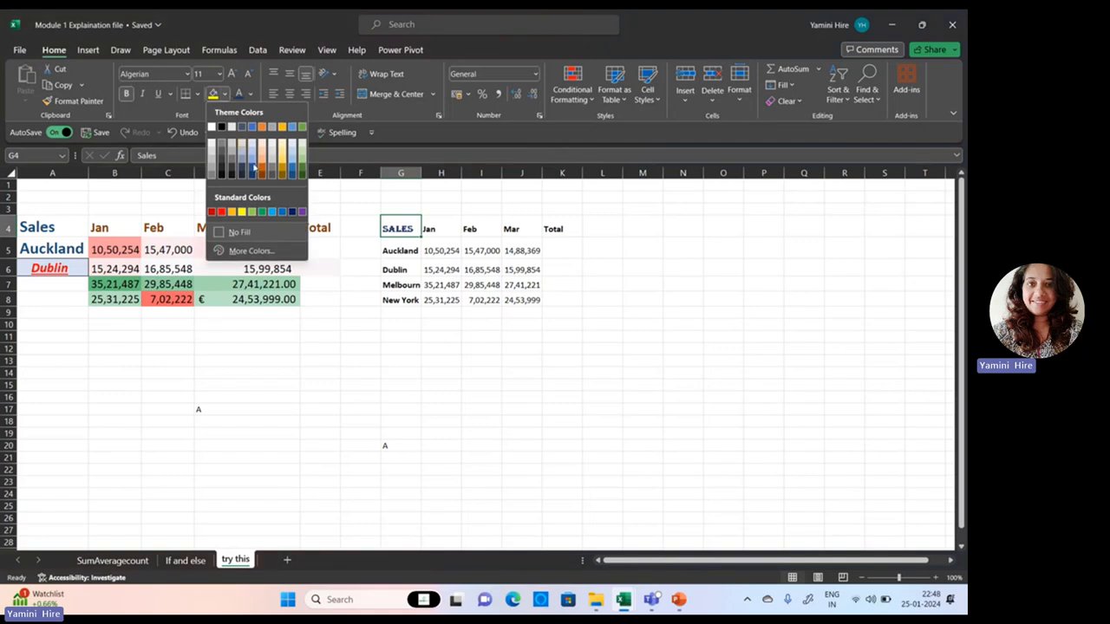
{"action": "left_click", "coordinate": [282, 160]}
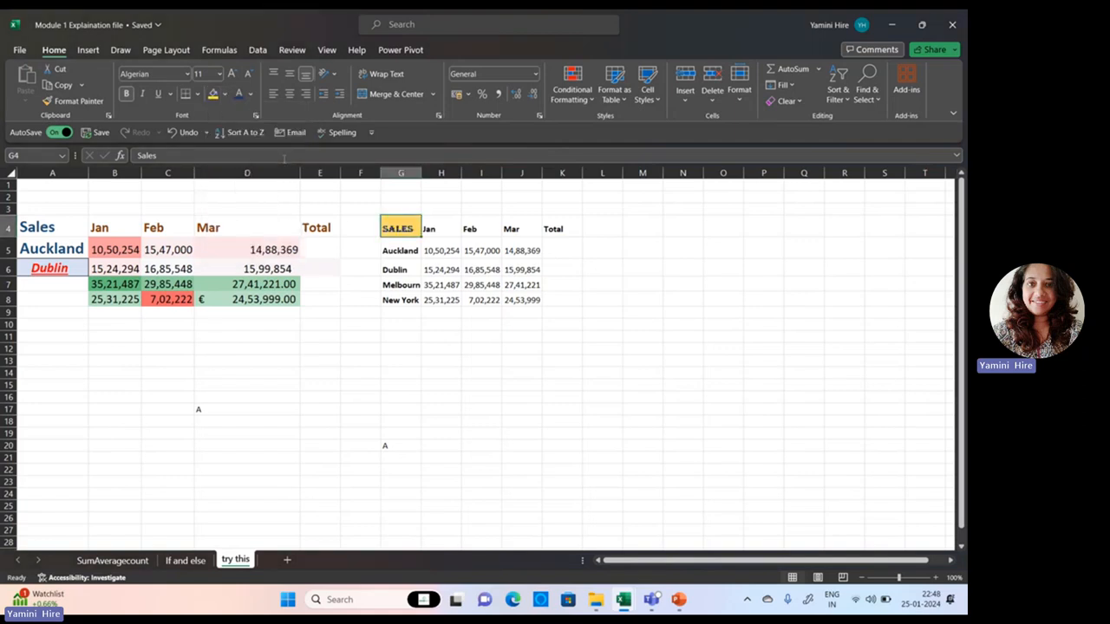
{"action": "left_click", "coordinate": [365, 302]}
Step: Apply All Borders to the sales table G4:K8
{"action": "left_click_drag", "start_coordinate": [406, 225], "coordinate": [557, 302]}
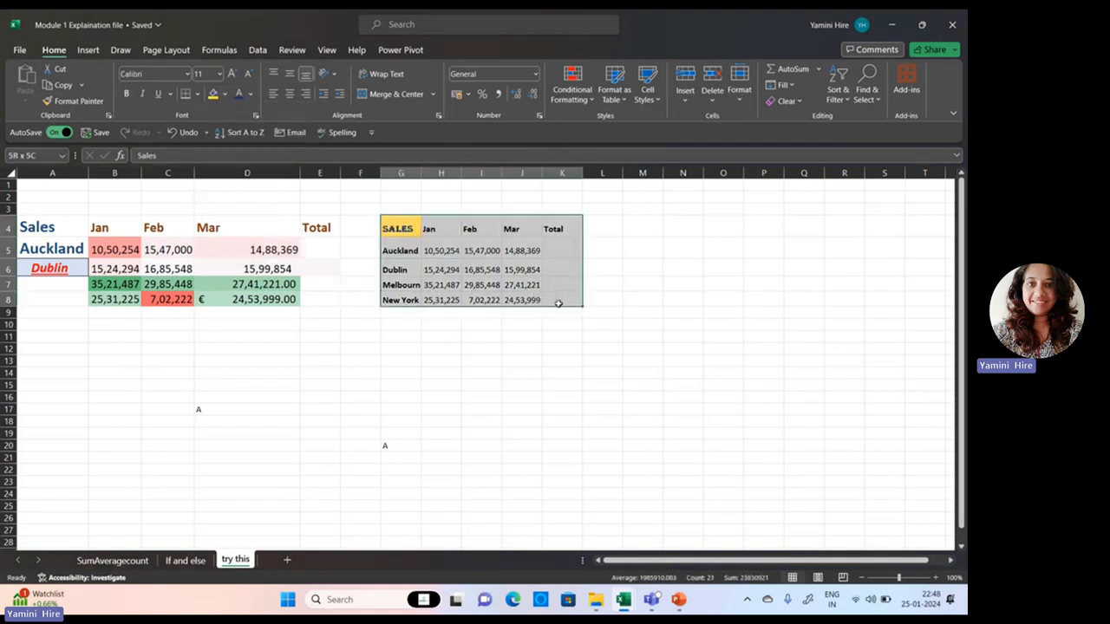
{"action": "left_click", "coordinate": [197, 94]}
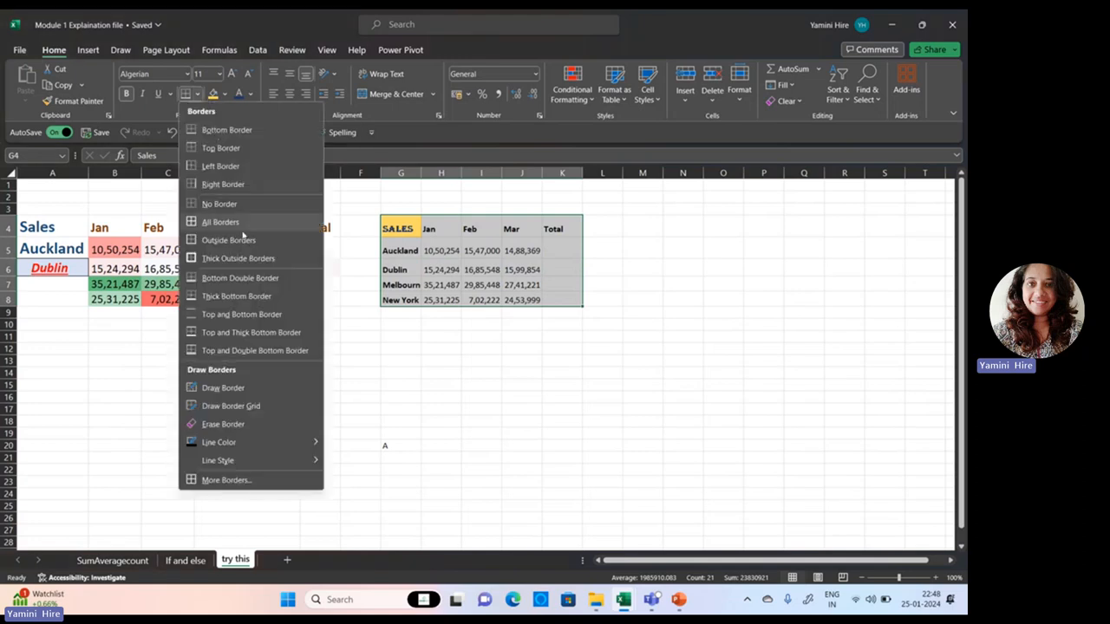
{"action": "left_click", "coordinate": [238, 223]}
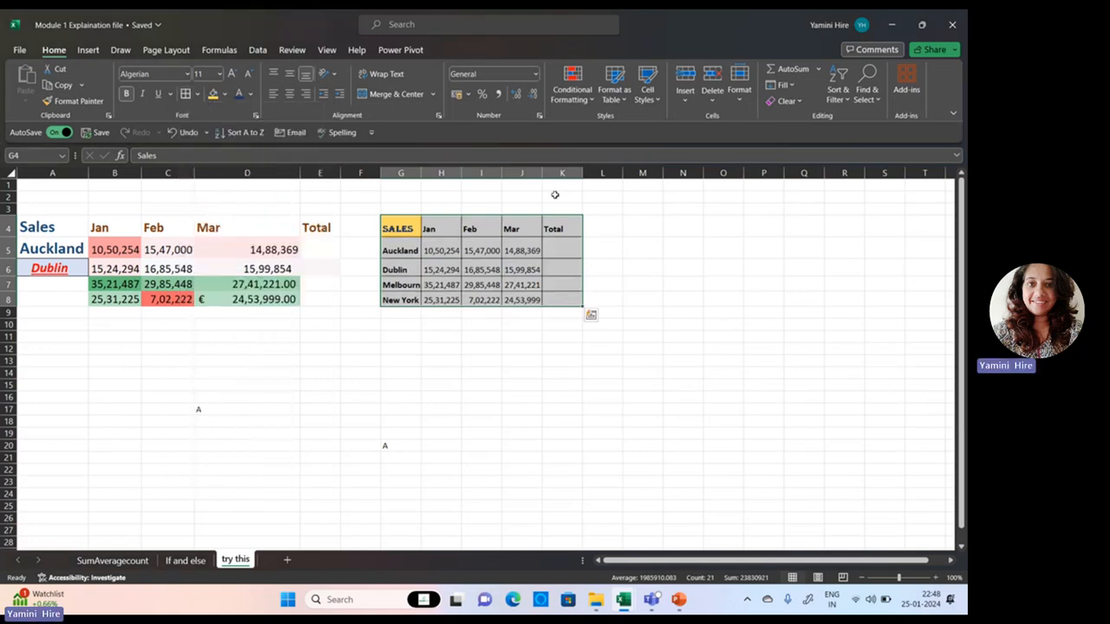
Step: Fill the Jan to Total headers in H4:K4 with light blue and make their font dark green
{"action": "left_click_drag", "start_coordinate": [438, 229], "coordinate": [562, 230]}
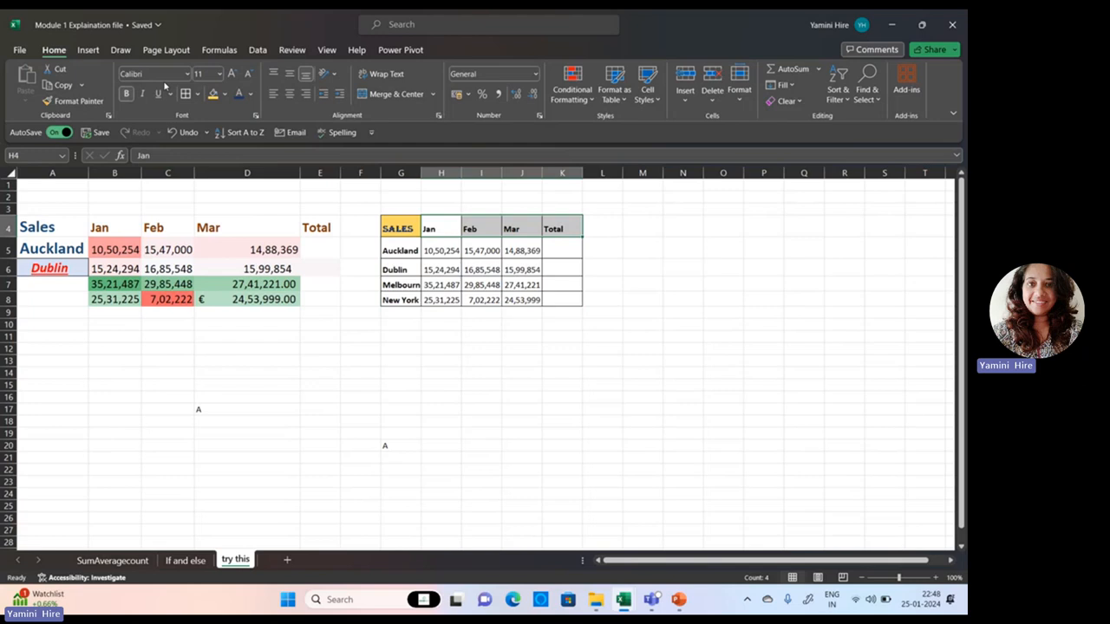
{"action": "left_click", "coordinate": [224, 93]}
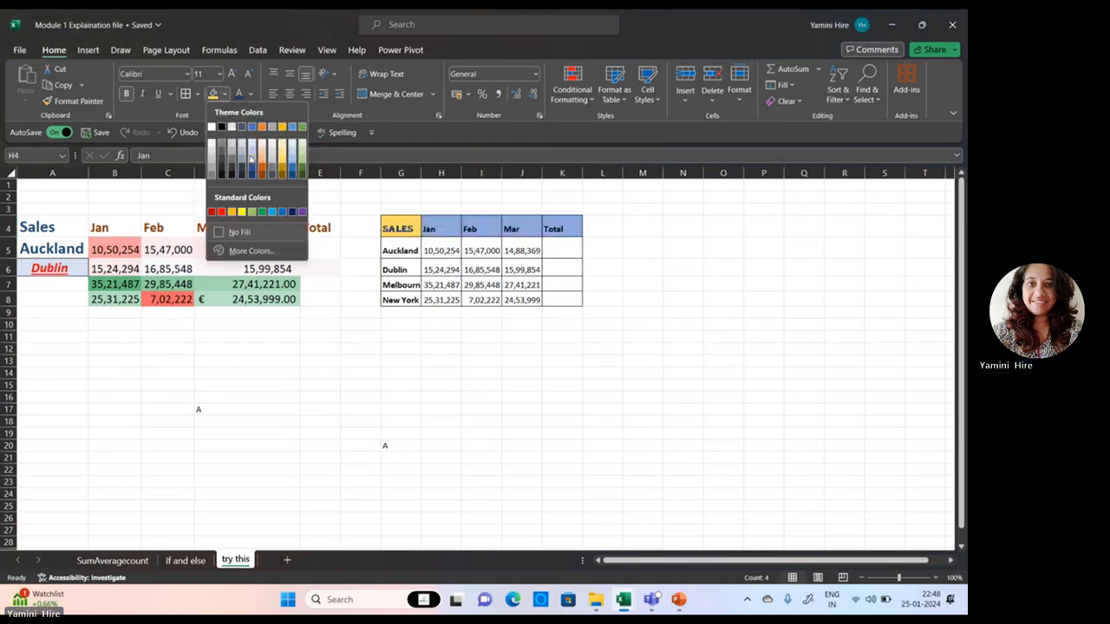
{"action": "left_click", "coordinate": [251, 159]}
{"action": "left_click", "coordinate": [250, 95]}
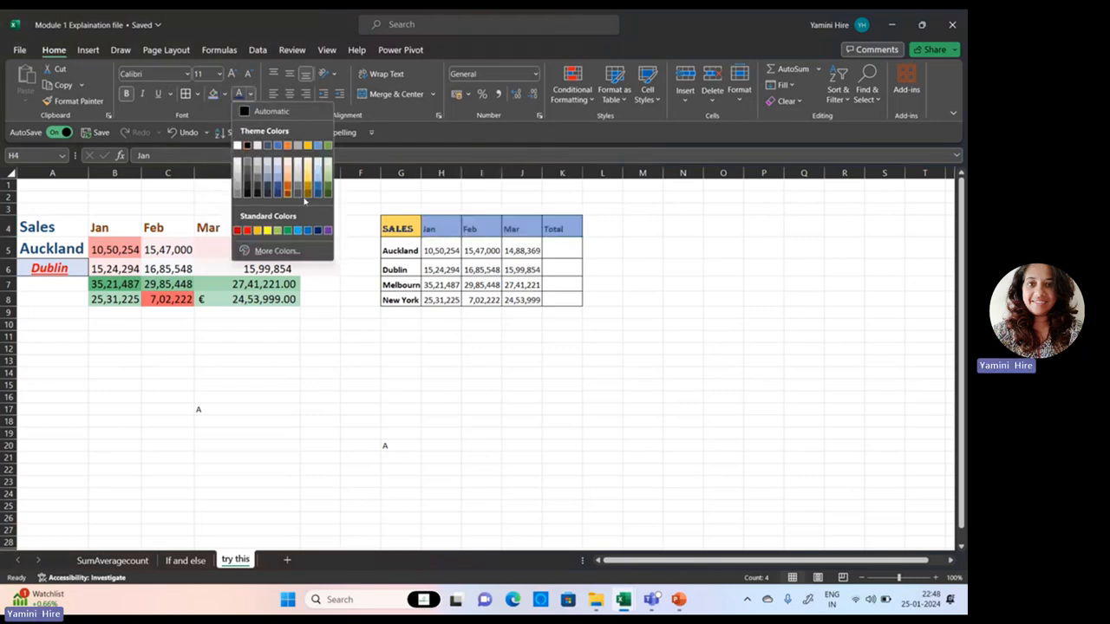
{"action": "left_click", "coordinate": [328, 196]}
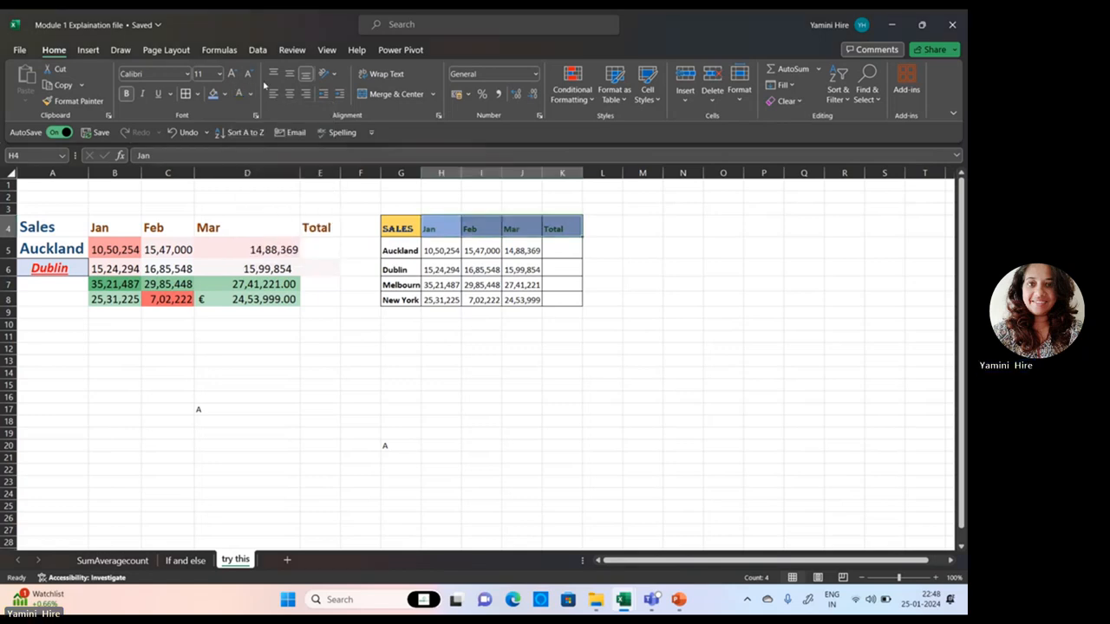
Step: Enlarge the font of the Jan to Total headers in H4:K4 to size 16
{"action": "left_click", "coordinate": [231, 75]}
{"action": "left_click", "coordinate": [232, 74]}
{"action": "left_click", "coordinate": [232, 74]}
{"action": "left_click", "coordinate": [232, 75]}
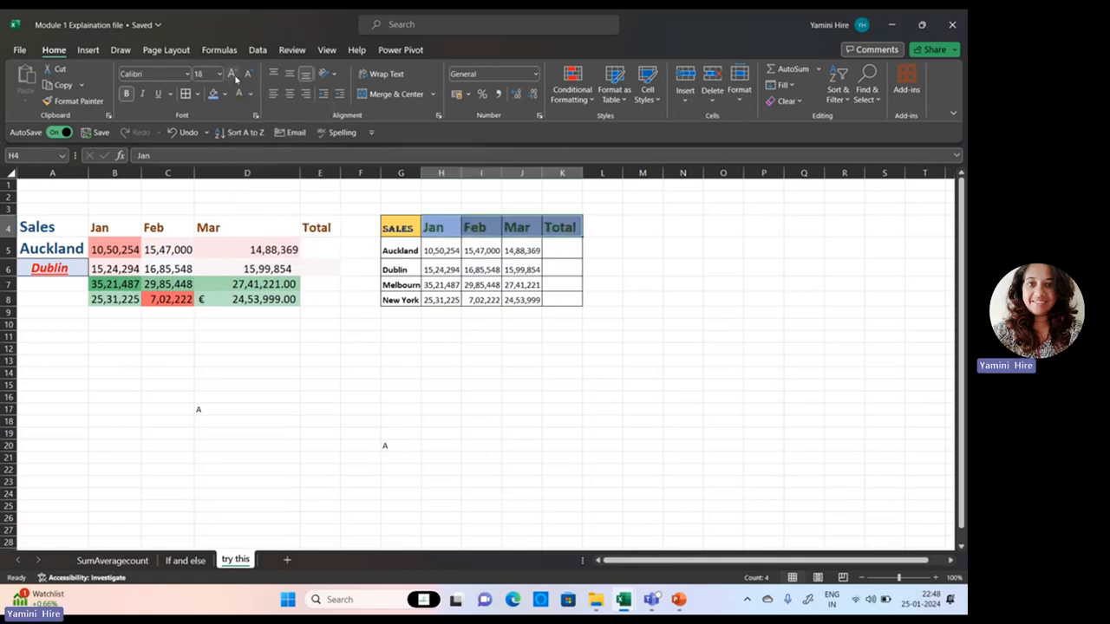
{"action": "left_click", "coordinate": [247, 74]}
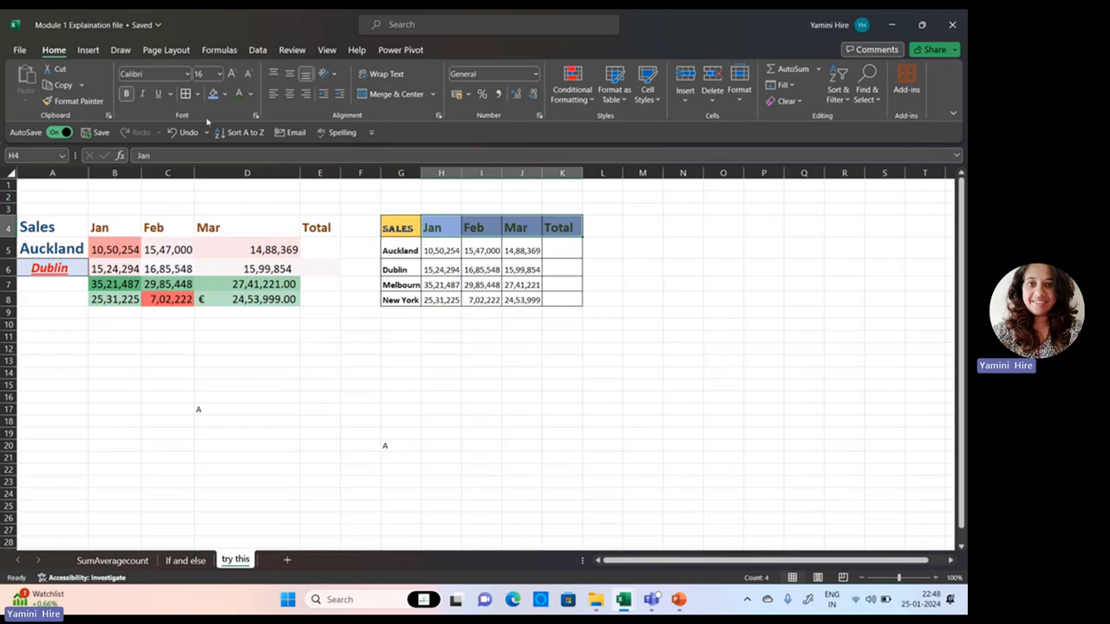
Step: Colour the city names in G5:G8 red
{"action": "left_click_drag", "start_coordinate": [400, 250], "coordinate": [400, 299]}
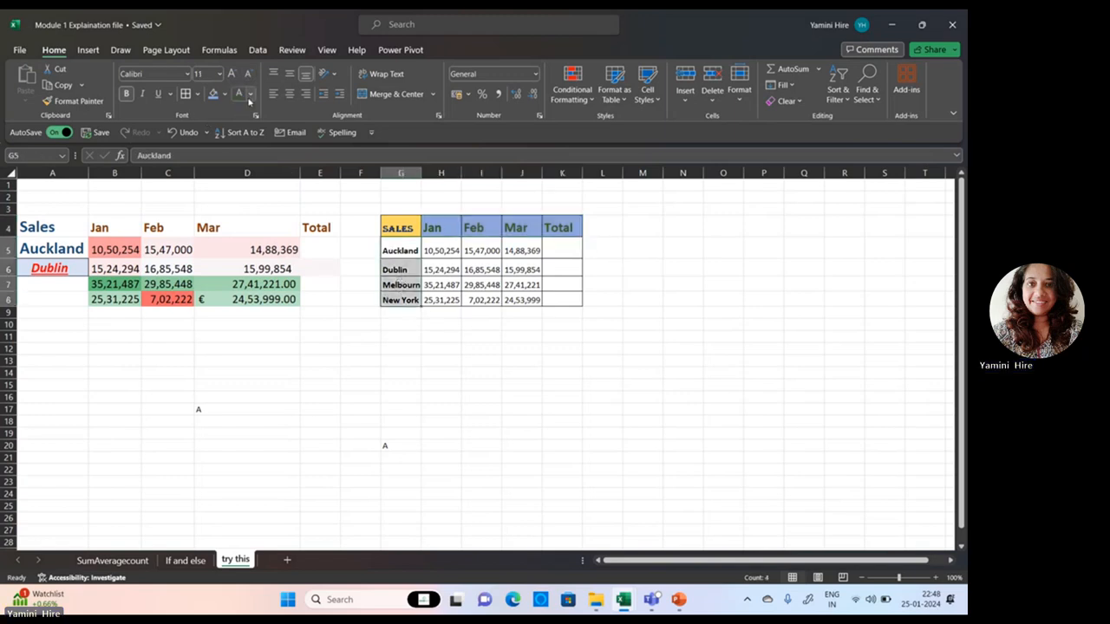
{"action": "left_click", "coordinate": [249, 94]}
{"action": "left_click", "coordinate": [246, 230]}
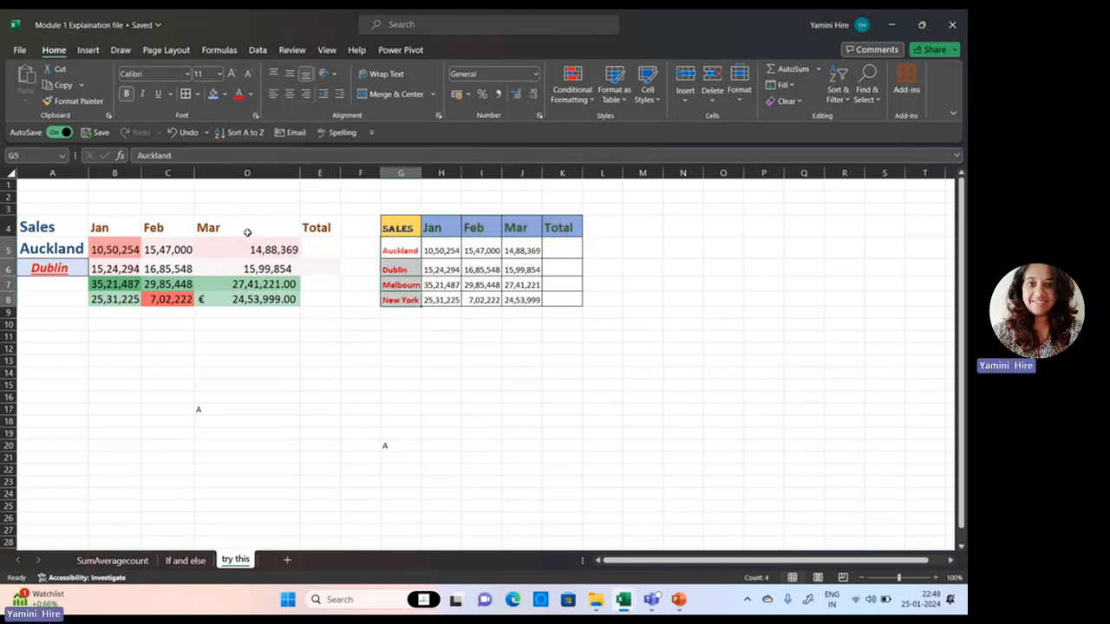
{"action": "left_click", "coordinate": [405, 419]}
Step: Set the monthly figures in H5:J8 to the Arial Black font and make them bold, italic and underlined
{"action": "left_click_drag", "start_coordinate": [437, 253], "coordinate": [524, 300]}
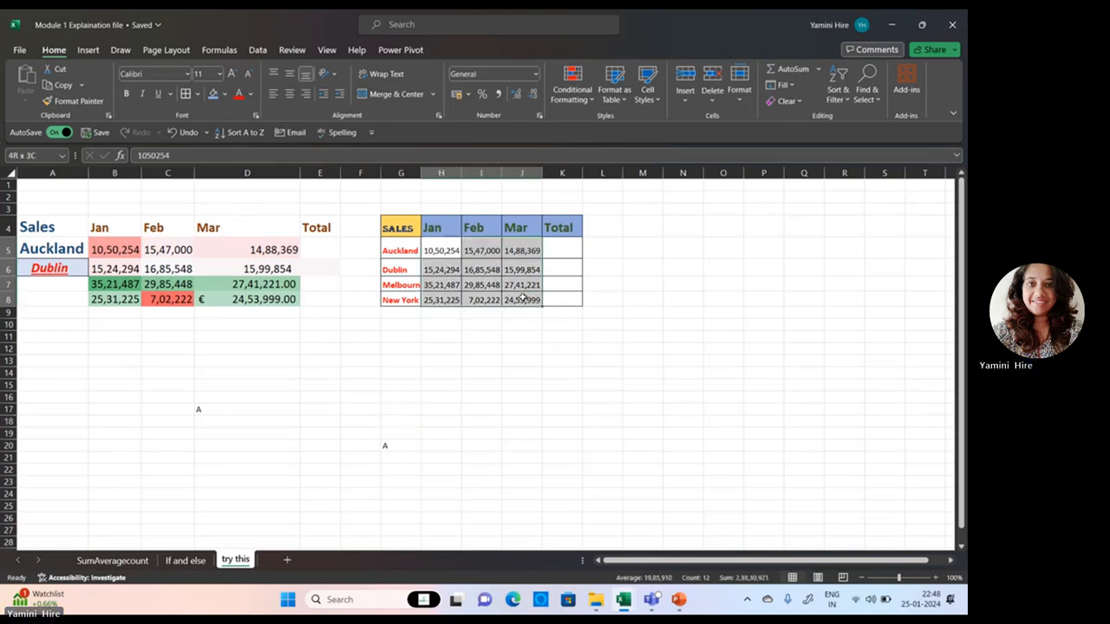
{"action": "left_click", "coordinate": [187, 75]}
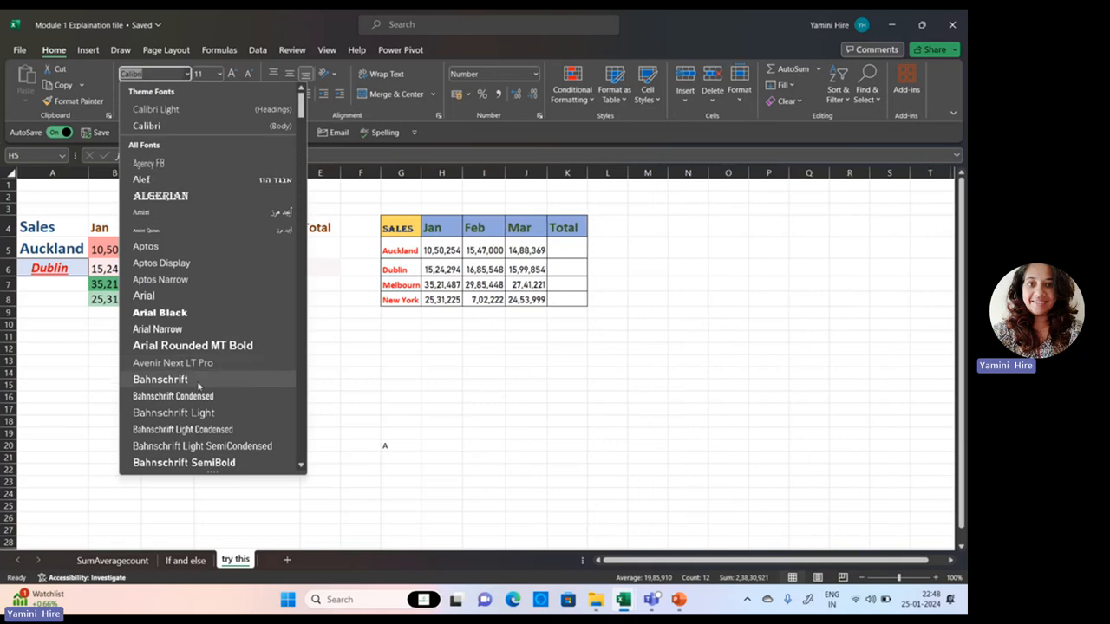
{"action": "left_click", "coordinate": [159, 313]}
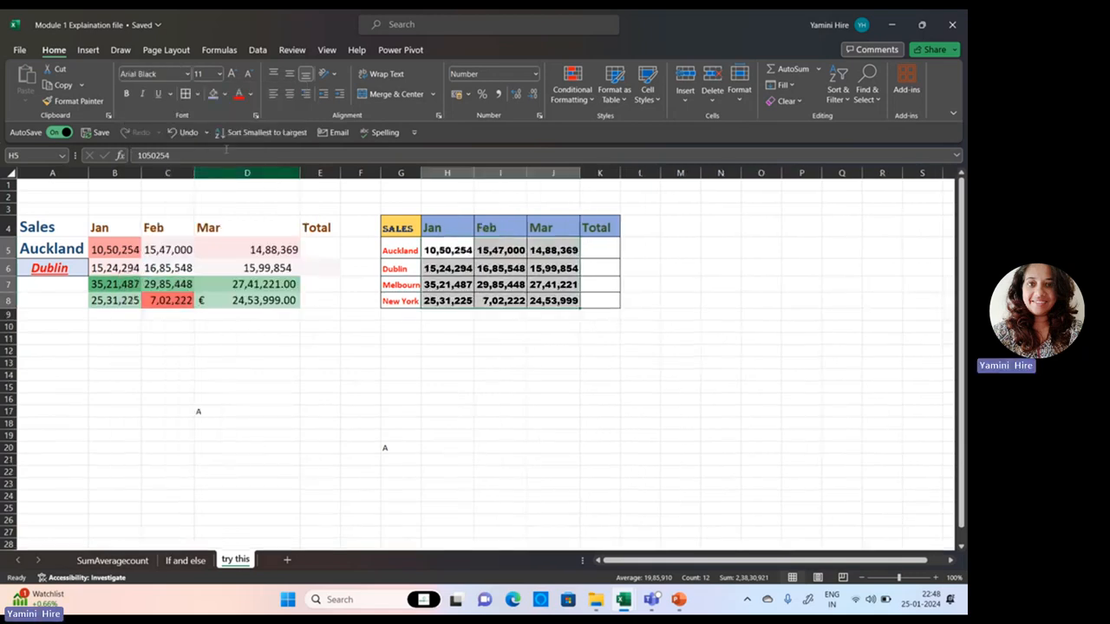
{"action": "left_click", "coordinate": [142, 94]}
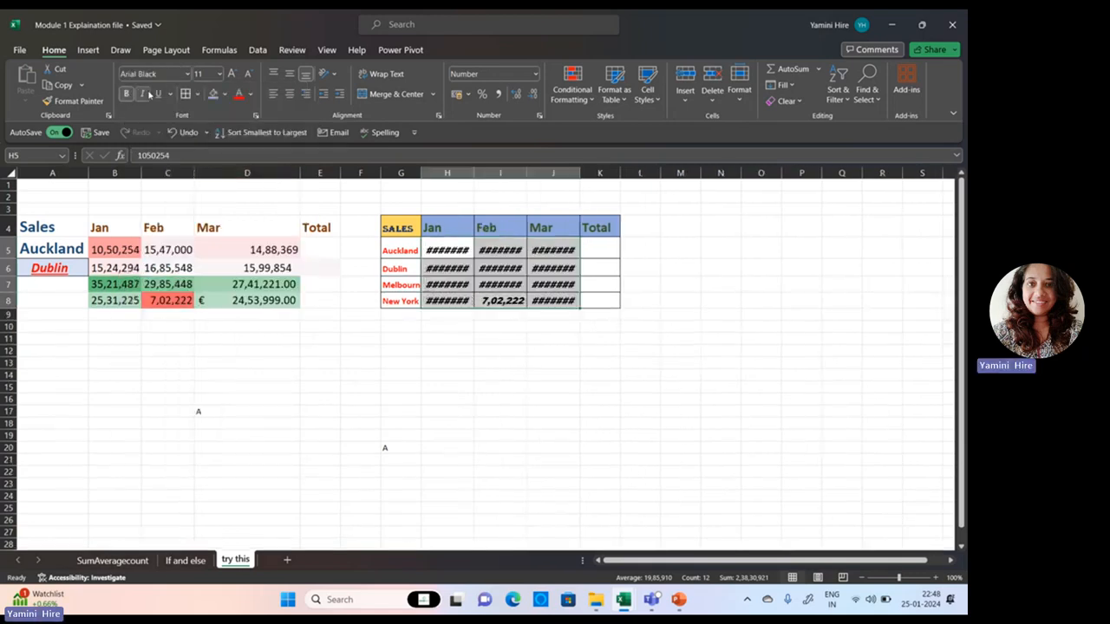
{"action": "left_click", "coordinate": [159, 96]}
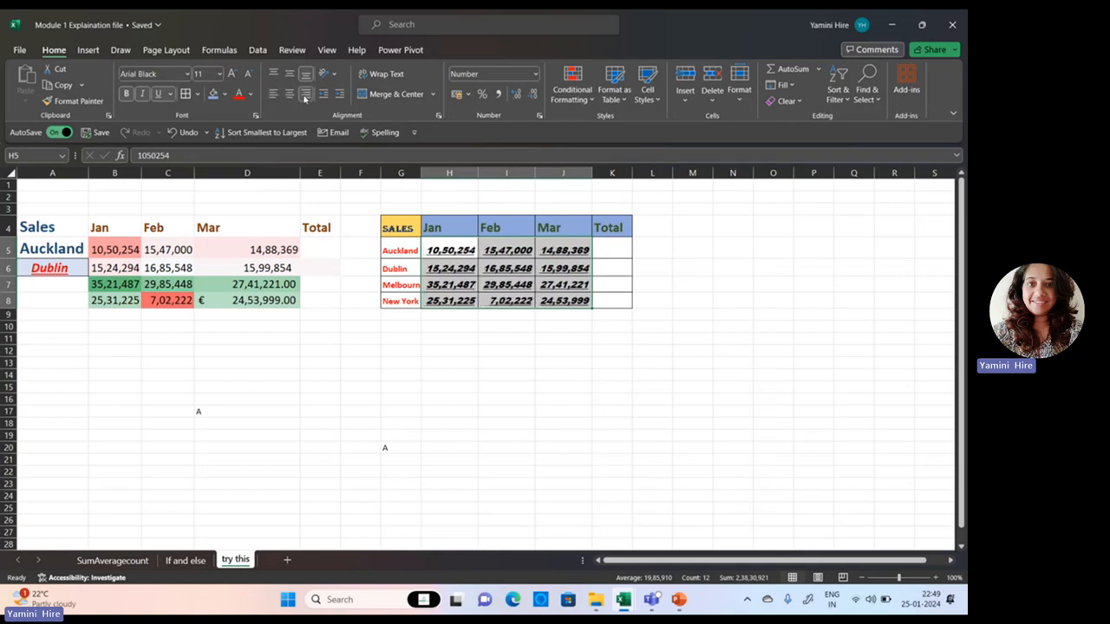
Step: Try top alignment on the monthly figures in H5:J8, and return them to bottom alignment
{"action": "left_click", "coordinate": [273, 74]}
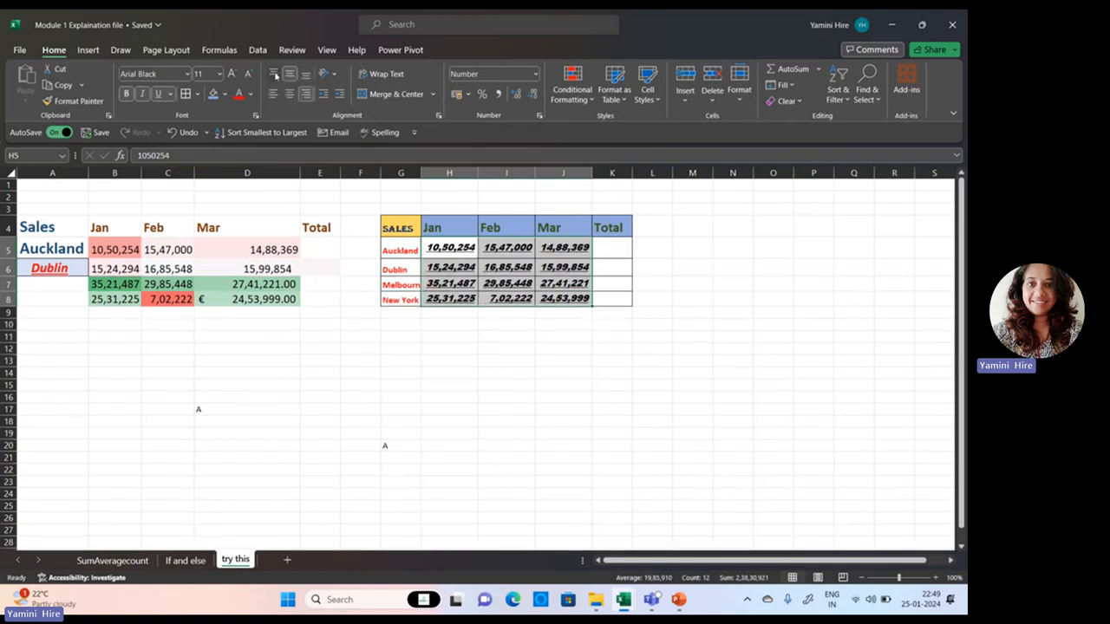
{"action": "left_click", "coordinate": [304, 76]}
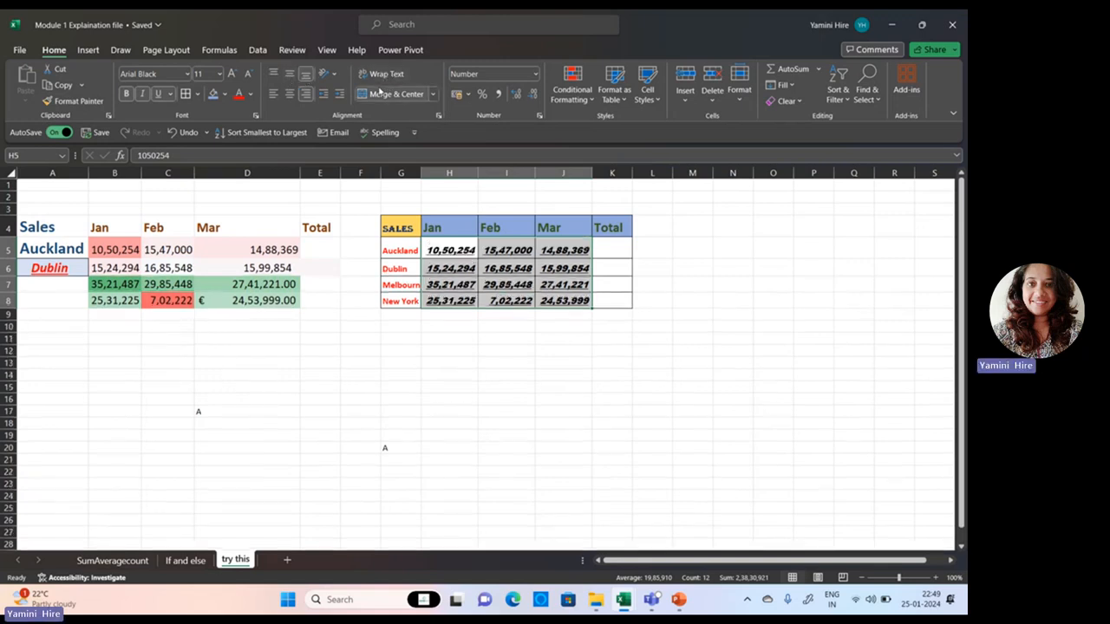
Step: Append "hfyuvhjvhukgfyg" to Auckland in G5 and wrap the cell's text
{"action": "left_click", "coordinate": [401, 252]}
{"action": "double_click", "coordinate": [417, 251]}
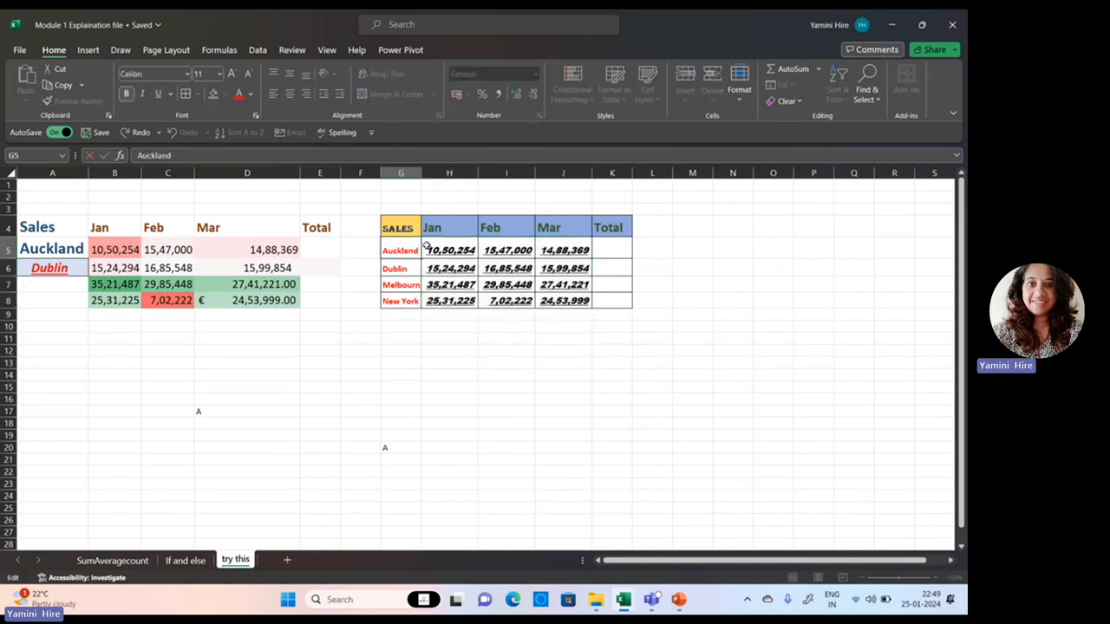
{"action": "type", "text": "hfyuvhjvhukgfyg"}
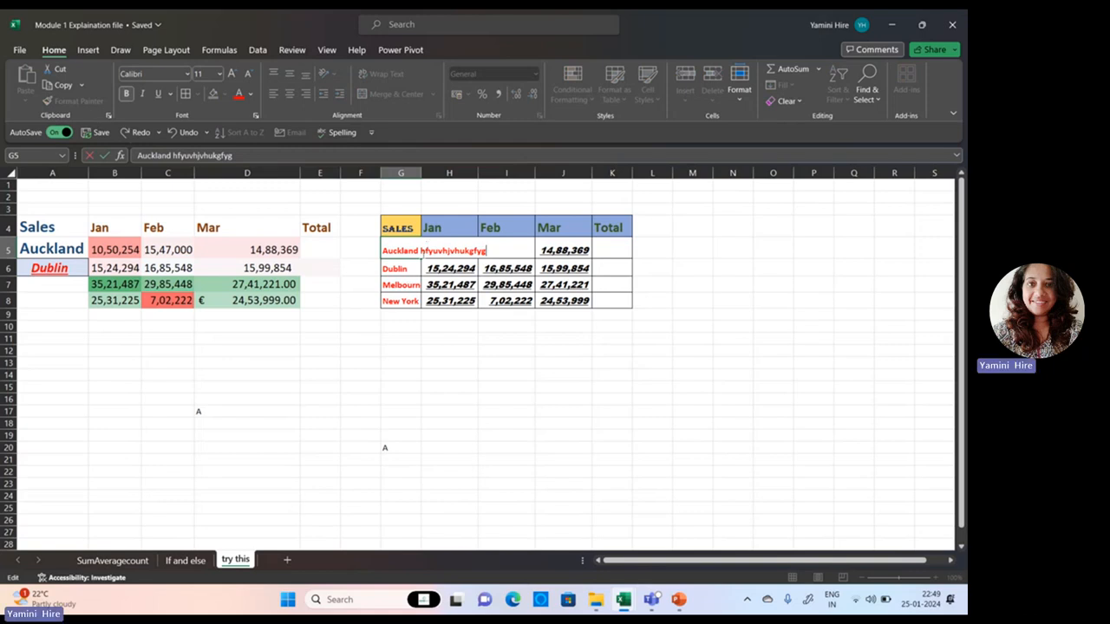
{"action": "key", "text": "Escape"}
{"action": "left_click", "coordinate": [408, 411]}
{"action": "left_click", "coordinate": [402, 252]}
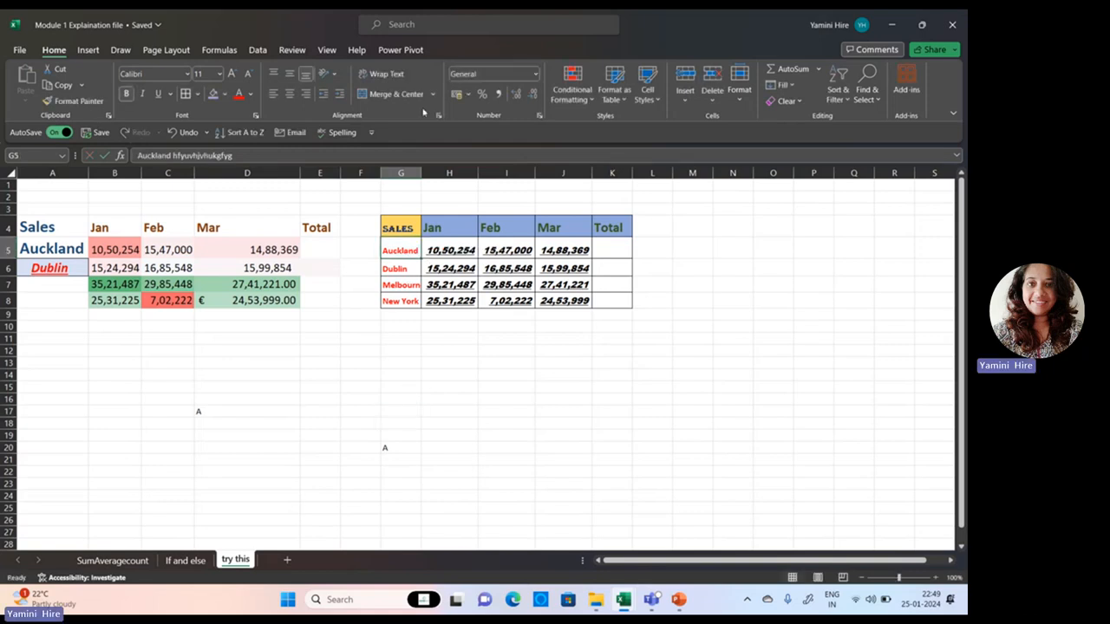
{"action": "left_click", "coordinate": [386, 76]}
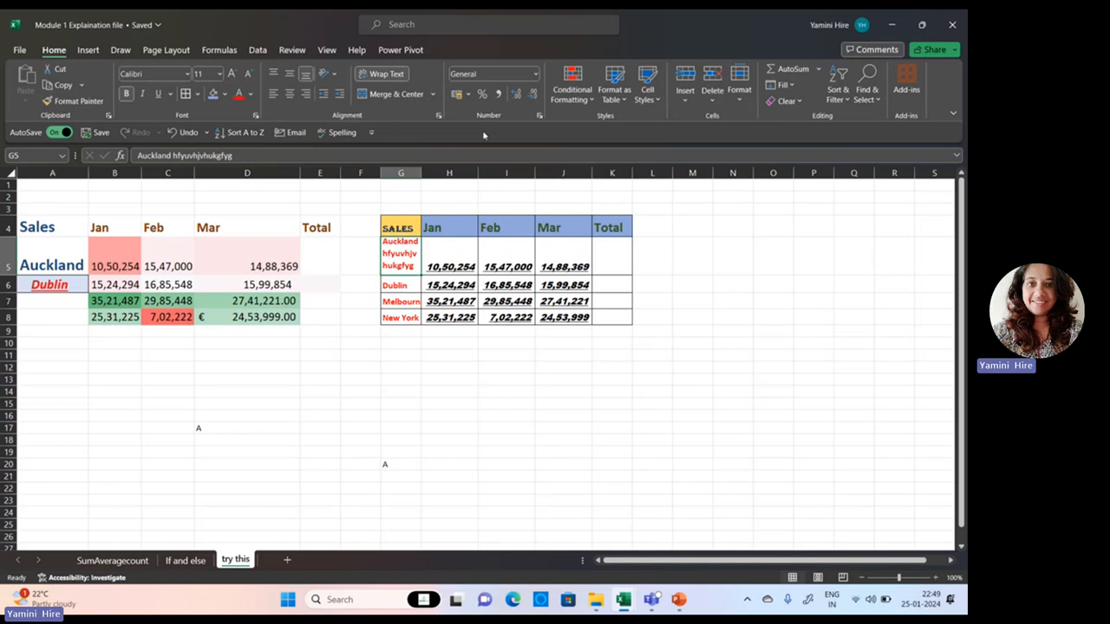
Step: Add several decimal places to Auckland's January figure in H5 and remove them all, twice over
{"action": "left_click", "coordinate": [459, 271]}
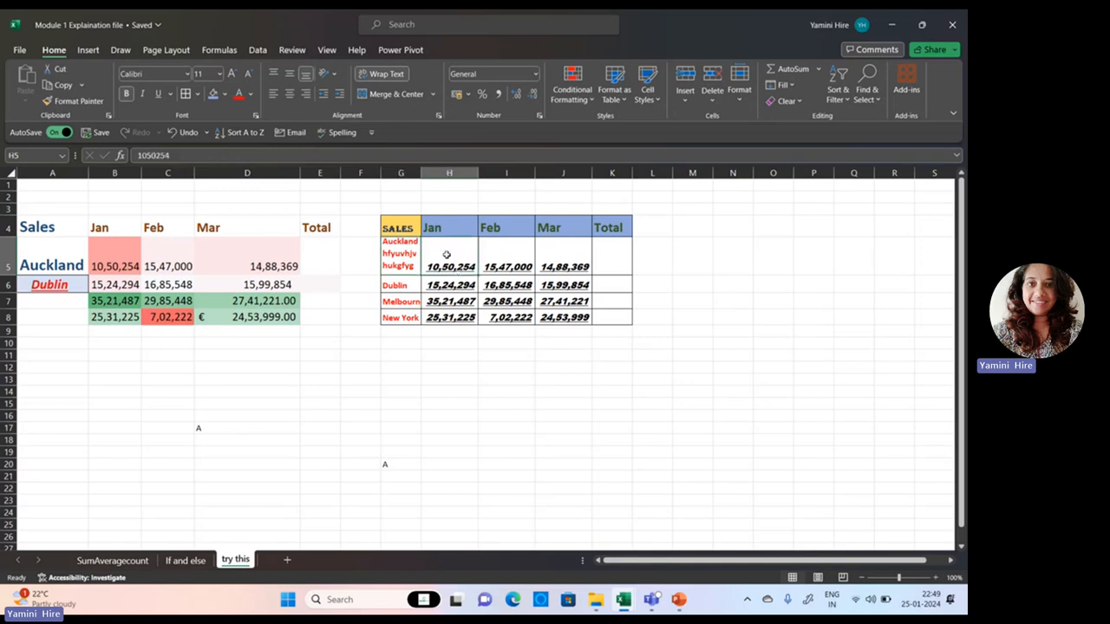
{"action": "left_click", "coordinate": [515, 95]}
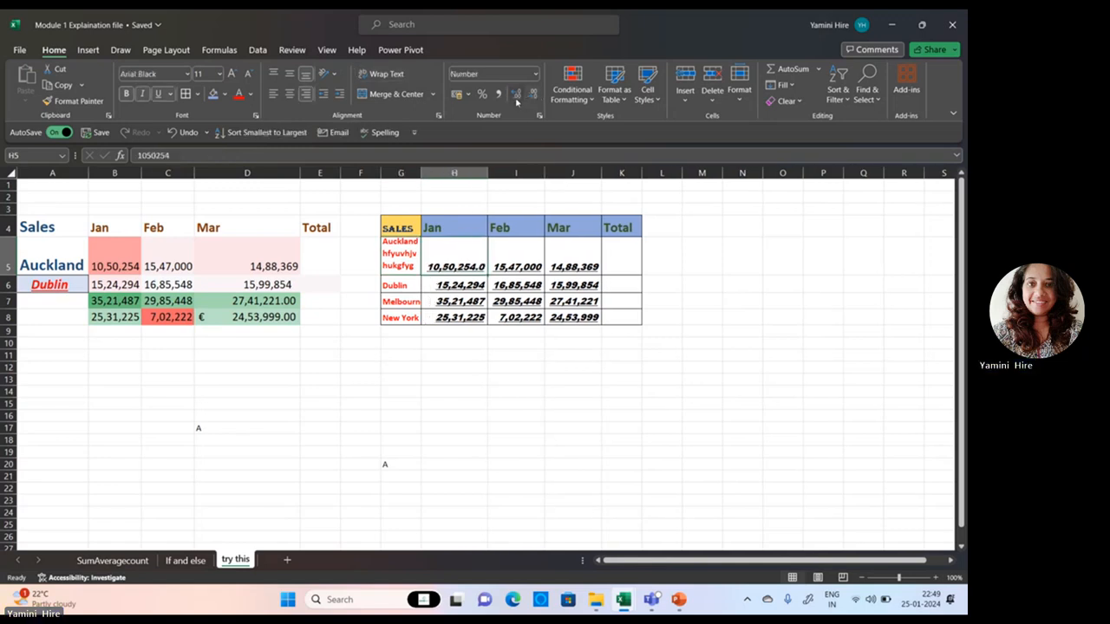
{"action": "left_click", "coordinate": [517, 99]}
{"action": "left_click", "coordinate": [517, 99]}
{"action": "left_click", "coordinate": [517, 99]}
{"action": "left_click", "coordinate": [534, 99]}
{"action": "left_click", "coordinate": [533, 99]}
{"action": "left_click", "coordinate": [533, 99]}
{"action": "left_click", "coordinate": [533, 99]}
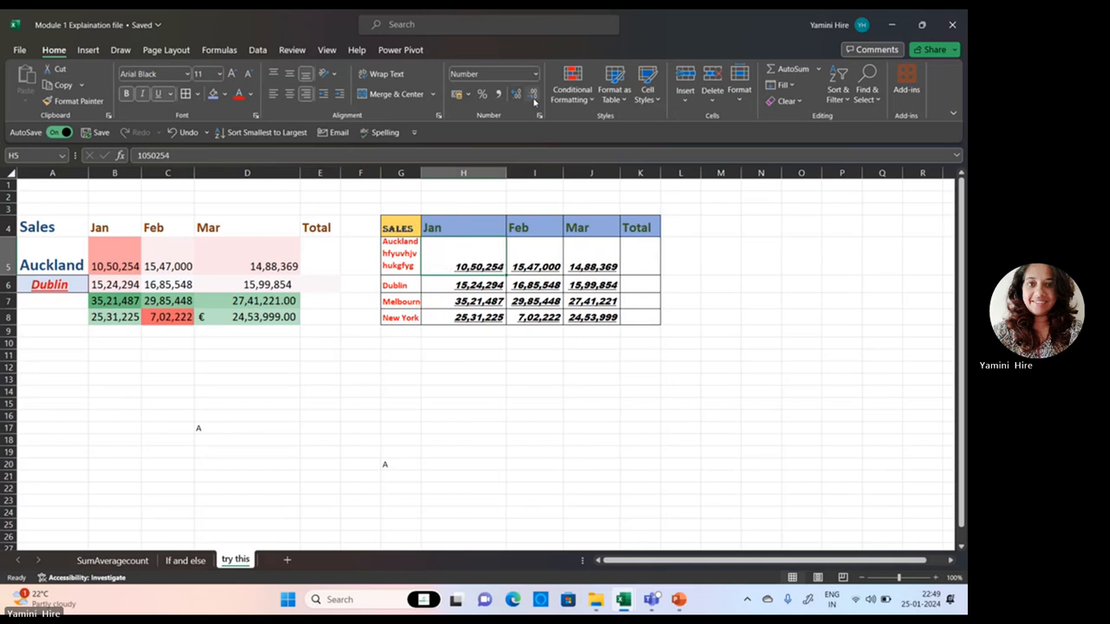
{"action": "left_click", "coordinate": [516, 98]}
{"action": "left_click", "coordinate": [516, 98]}
{"action": "left_click", "coordinate": [517, 97]}
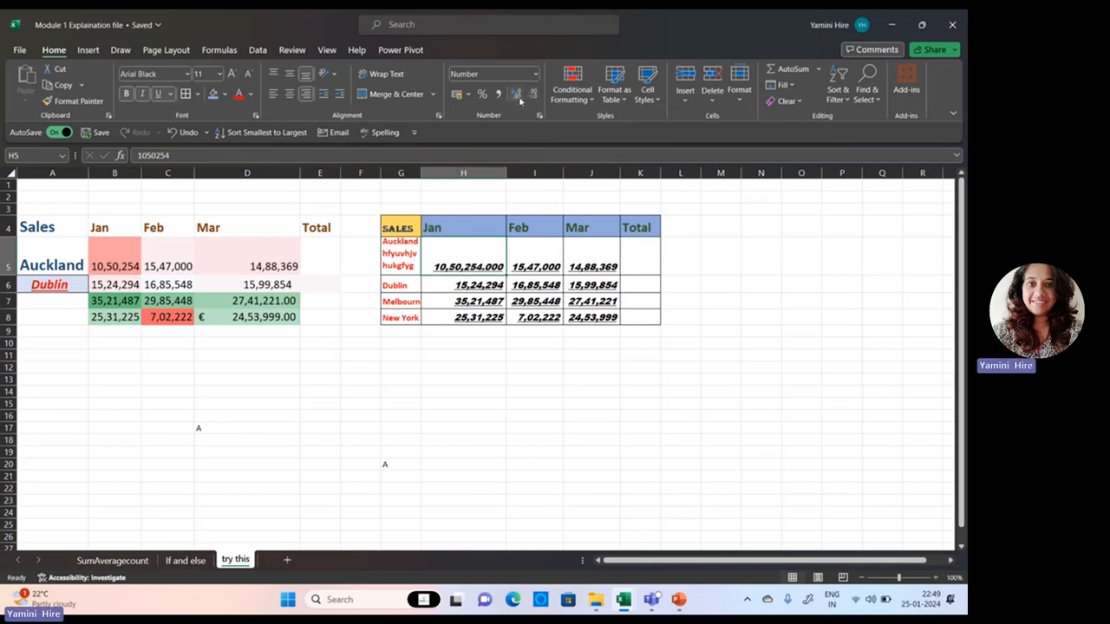
{"action": "left_click", "coordinate": [532, 97]}
{"action": "left_click", "coordinate": [532, 97]}
{"action": "left_click", "coordinate": [532, 97]}
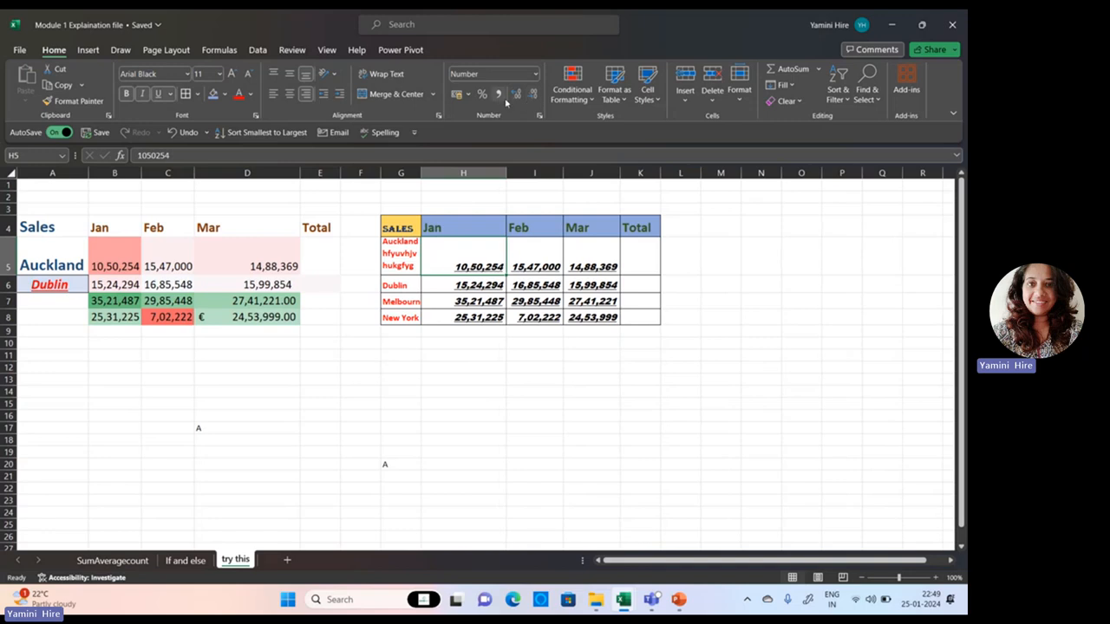
Step: Try the comma, percentage and rupee accounting formats on Auckland's January figure in H5
{"action": "left_click", "coordinate": [499, 95]}
{"action": "left_click", "coordinate": [482, 95]}
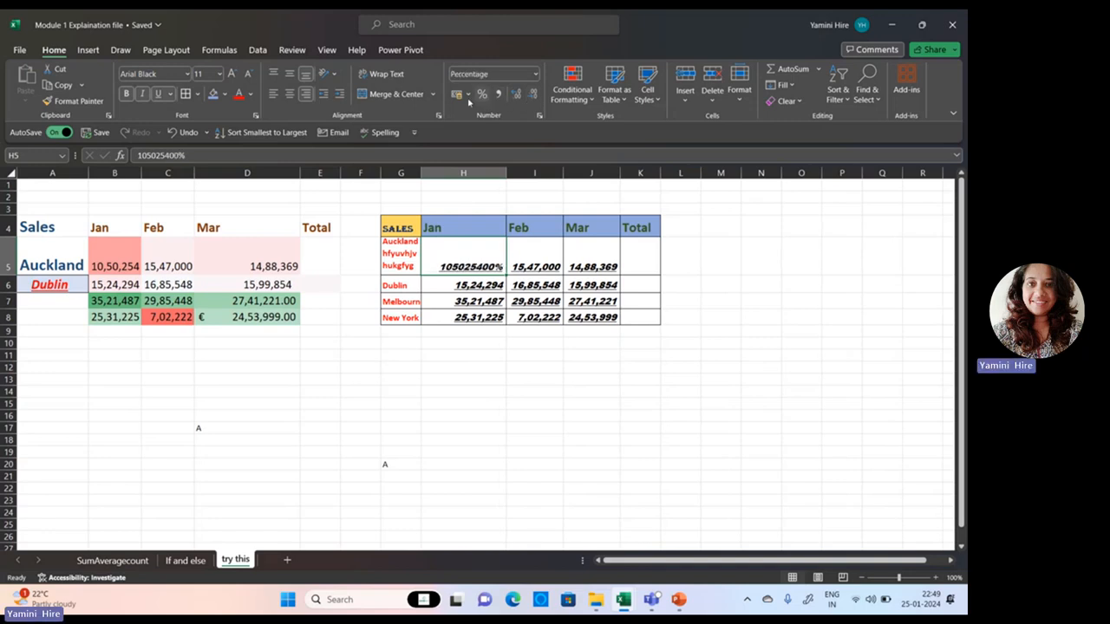
{"action": "left_click", "coordinate": [468, 94]}
{"action": "key", "text": "Escape"}
{"action": "key", "text": "ctrl+z"}
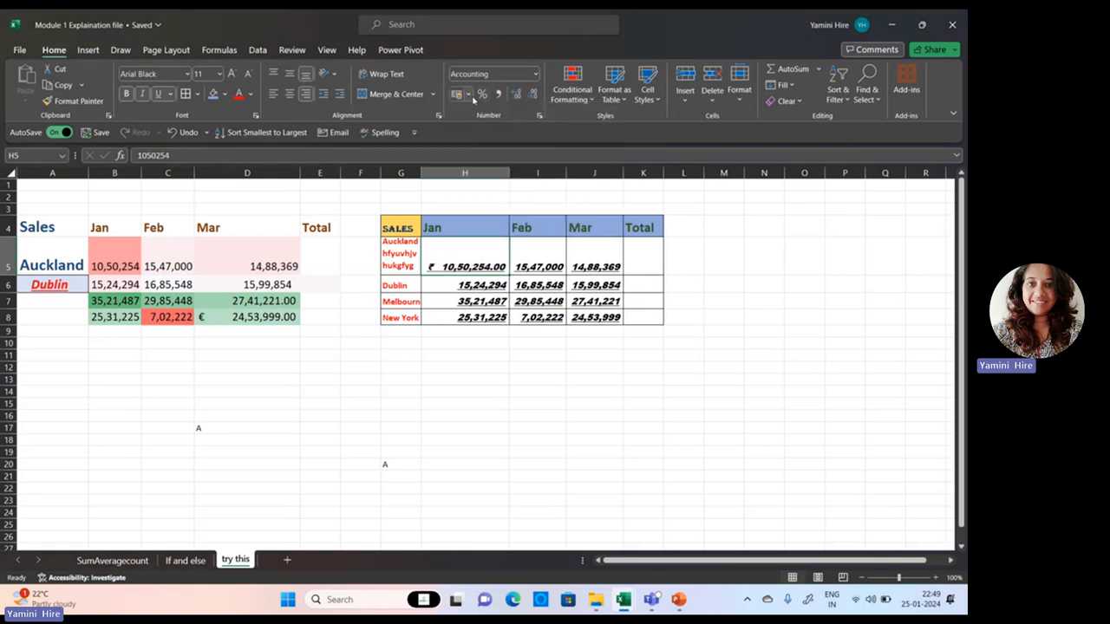
Step: Apply the Chinese yuan accounting format to Auckland's January figure in H5, and change that cell to the Short Date format
{"action": "left_click", "coordinate": [468, 95]}
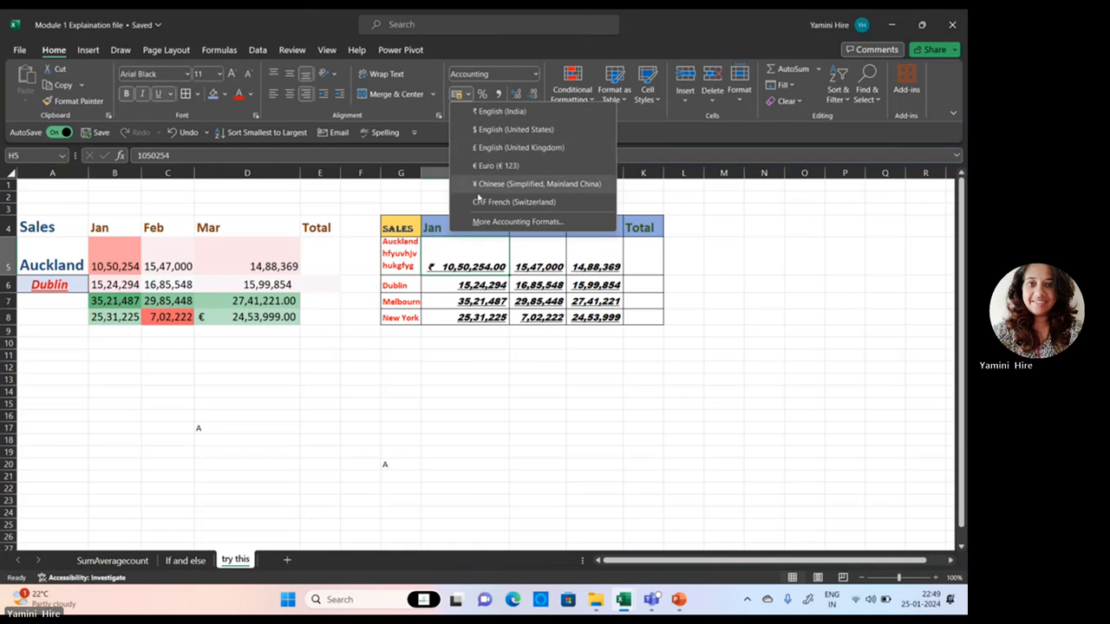
{"action": "left_click", "coordinate": [479, 186]}
{"action": "left_click", "coordinate": [506, 74]}
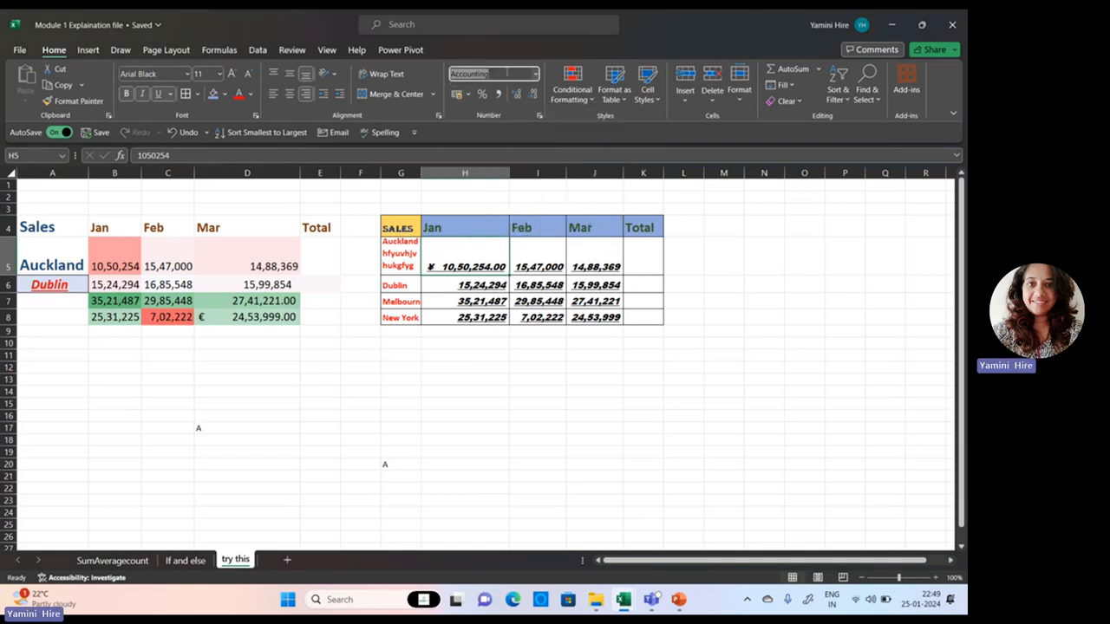
{"action": "left_click", "coordinate": [535, 74]}
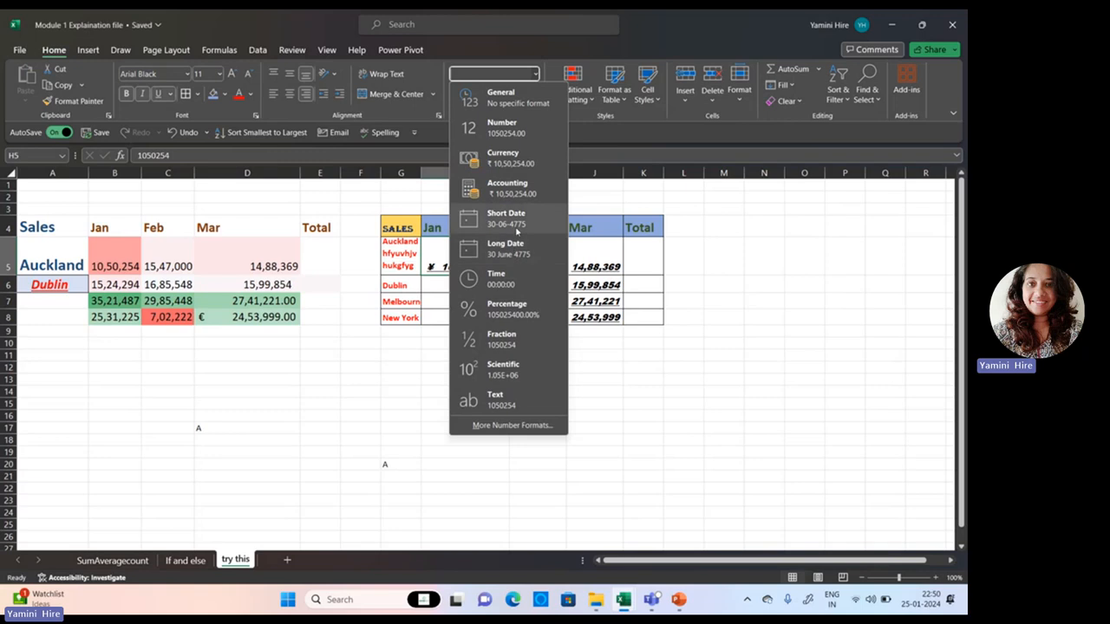
{"action": "left_click", "coordinate": [649, 488]}
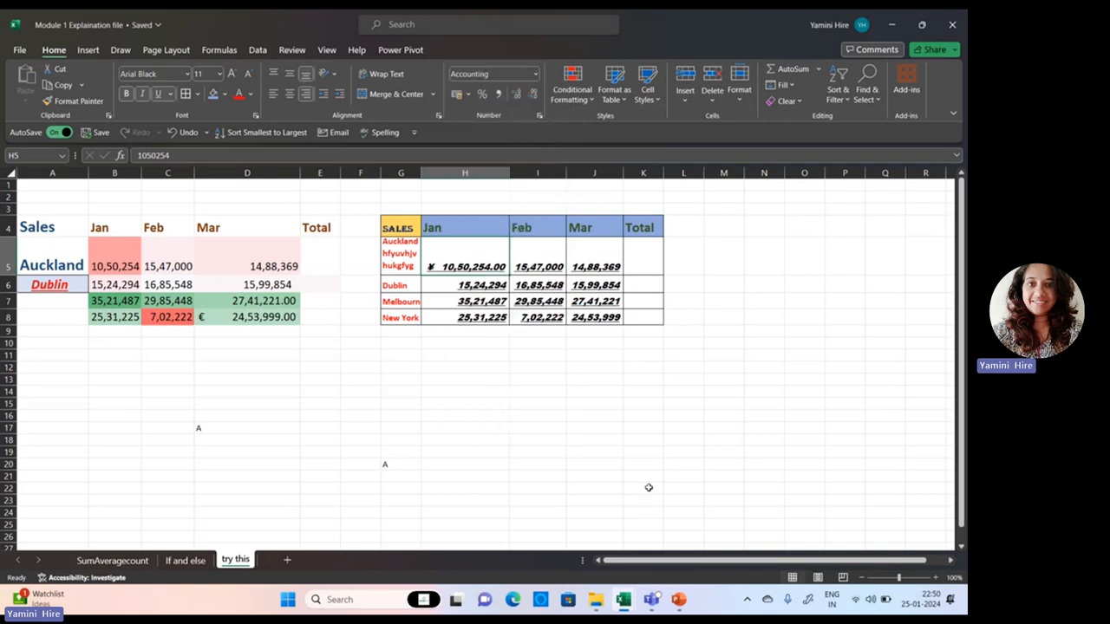
{"action": "left_click", "coordinate": [534, 76]}
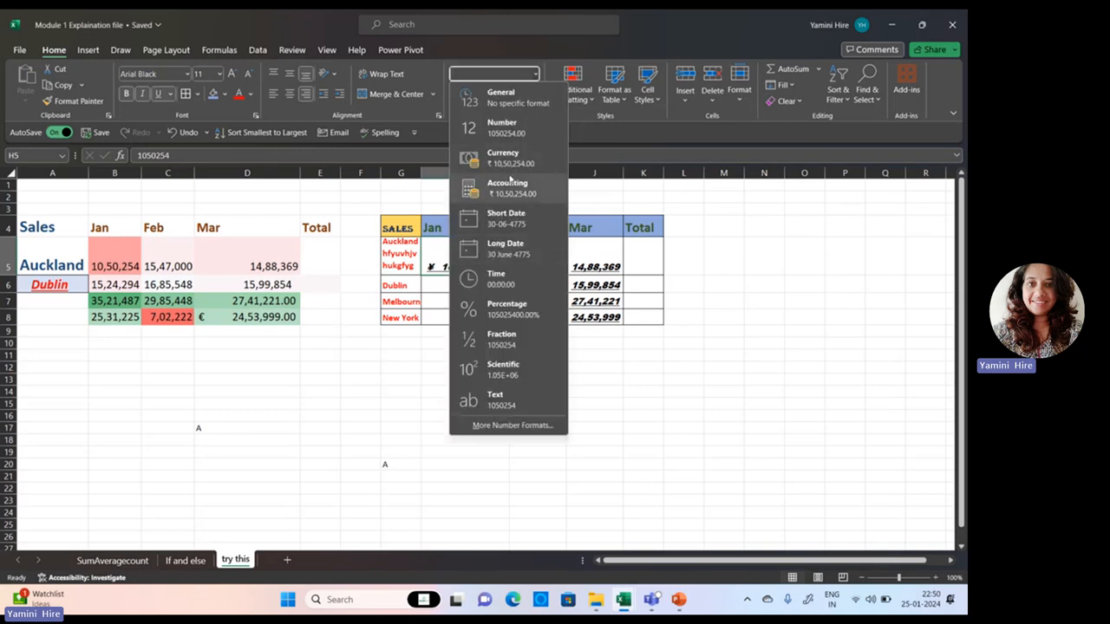
{"action": "left_click", "coordinate": [519, 221]}
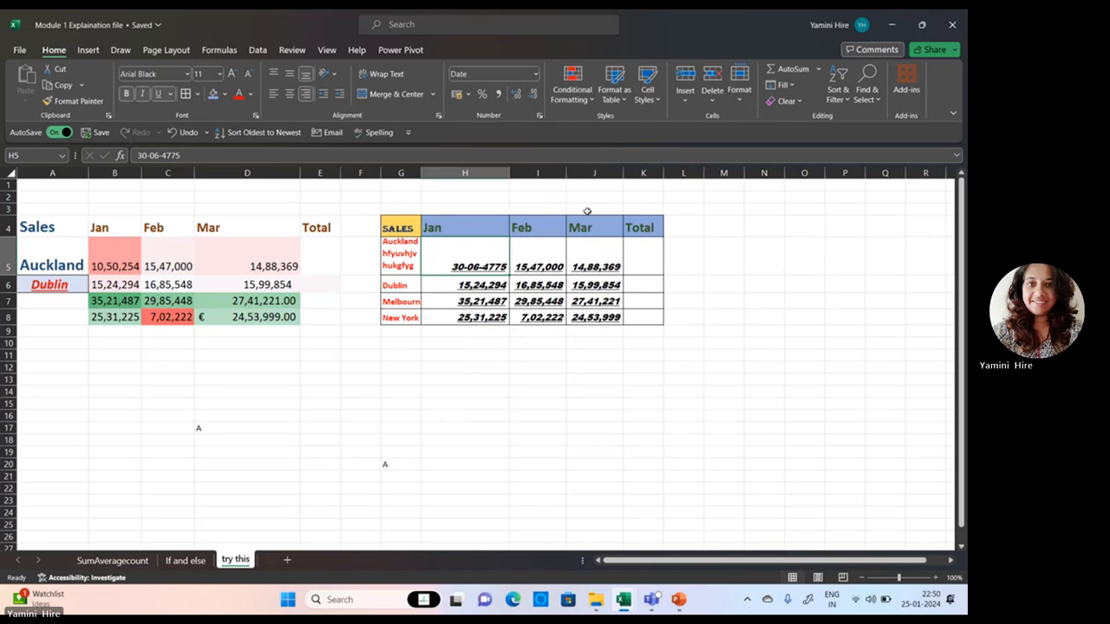
Step: Format the sales range G4:K8 as a table with headers, using a light blue banded style with gridlines
{"action": "left_click", "coordinate": [614, 87]}
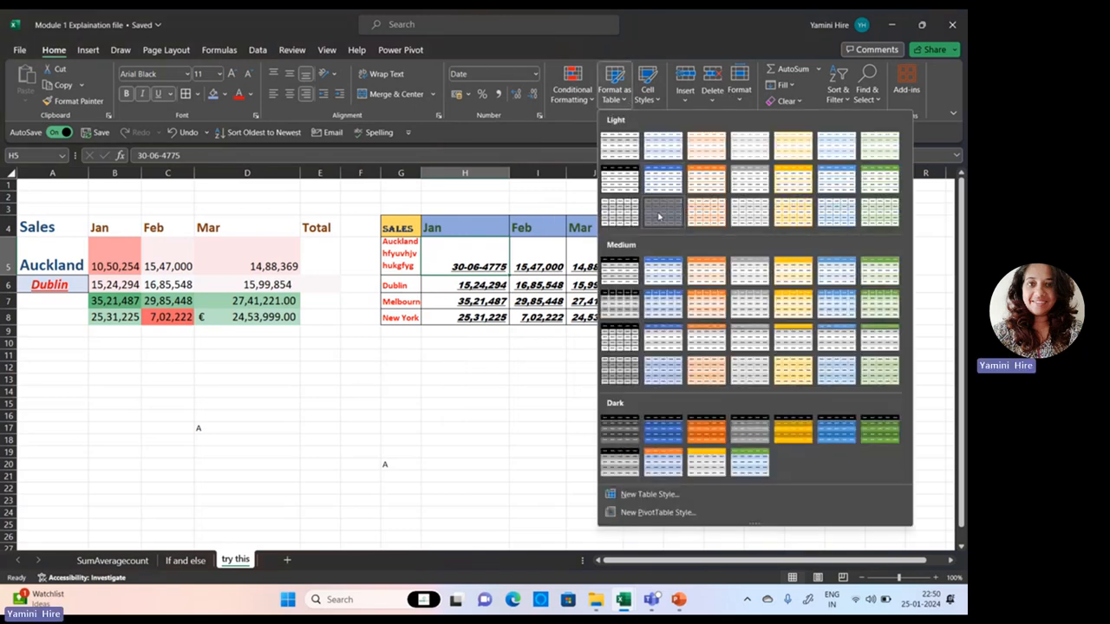
{"action": "left_click", "coordinate": [659, 217]}
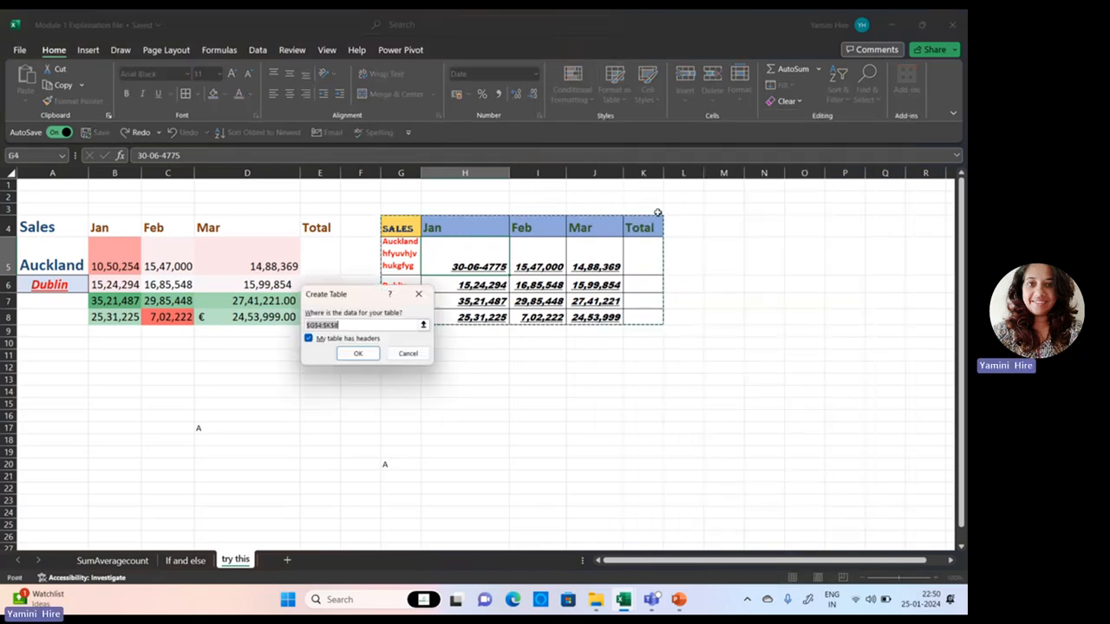
{"action": "left_click", "coordinate": [358, 354]}
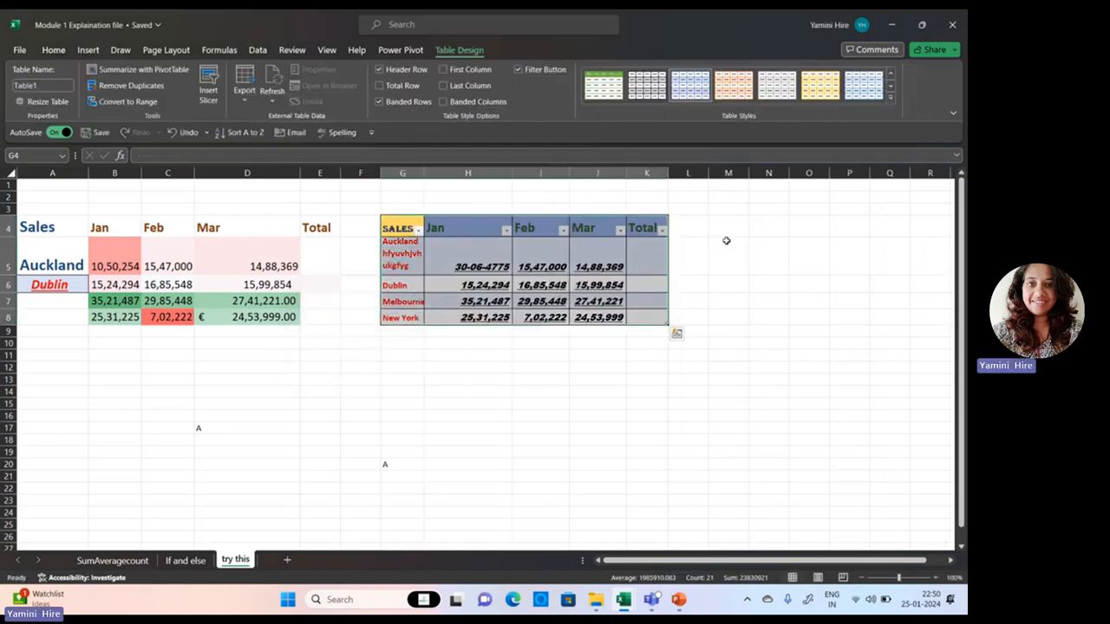
{"action": "left_click", "coordinate": [53, 50]}
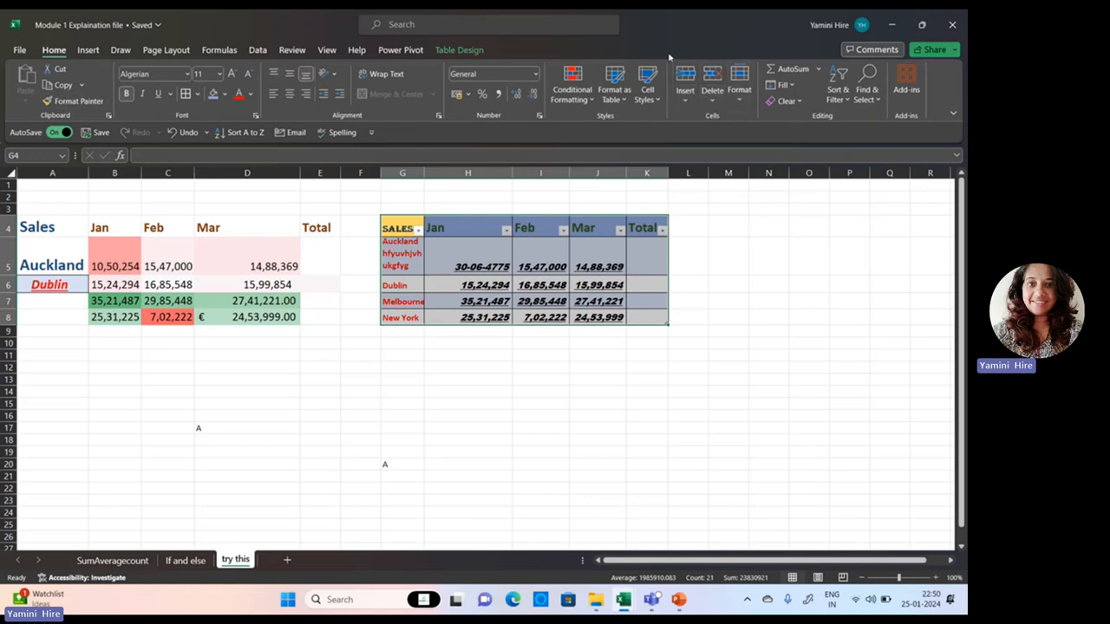
{"action": "left_click", "coordinate": [381, 451]}
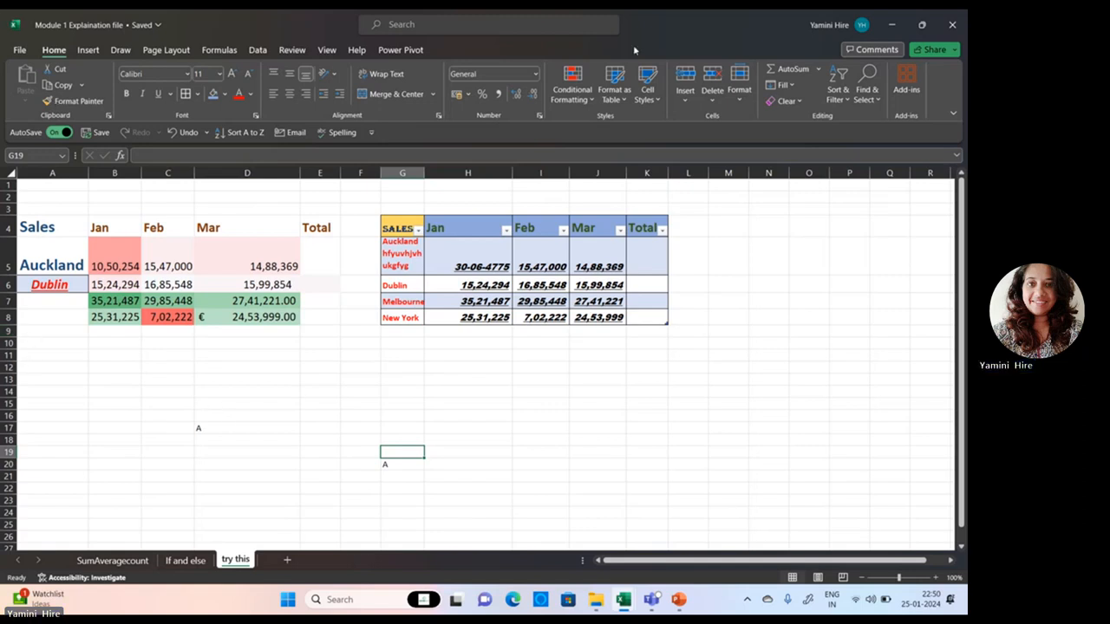
Step: Switch to the PowerPoint presentation, start the slide show from the Data Entry and Formatting slide and advance to Best Practices for Data Entry
{"action": "left_click", "coordinate": [677, 597]}
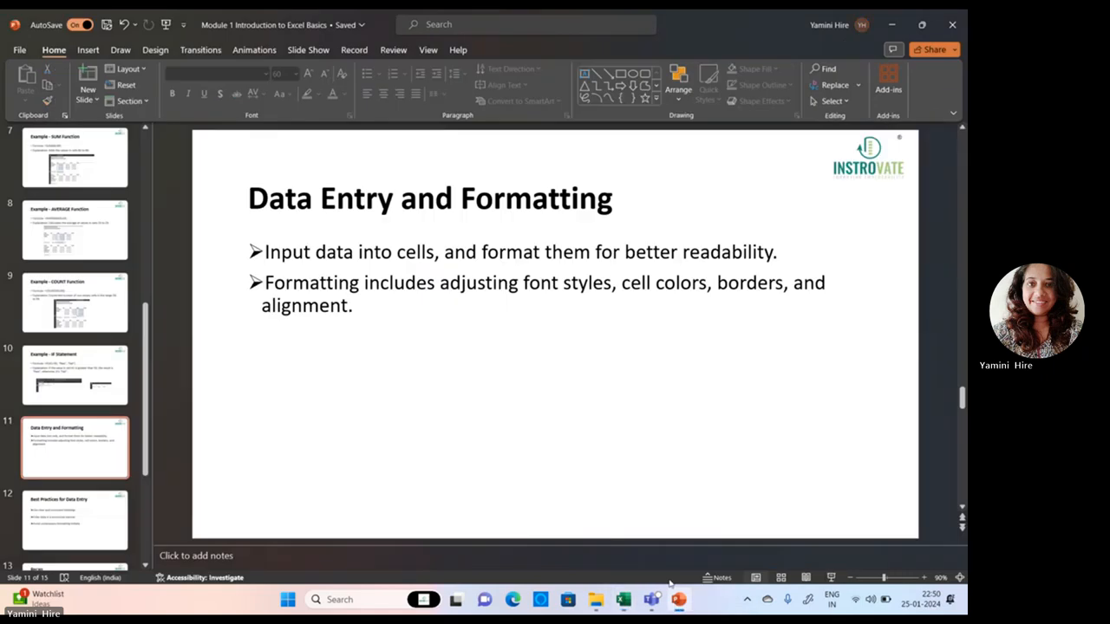
{"action": "left_click", "coordinate": [830, 578]}
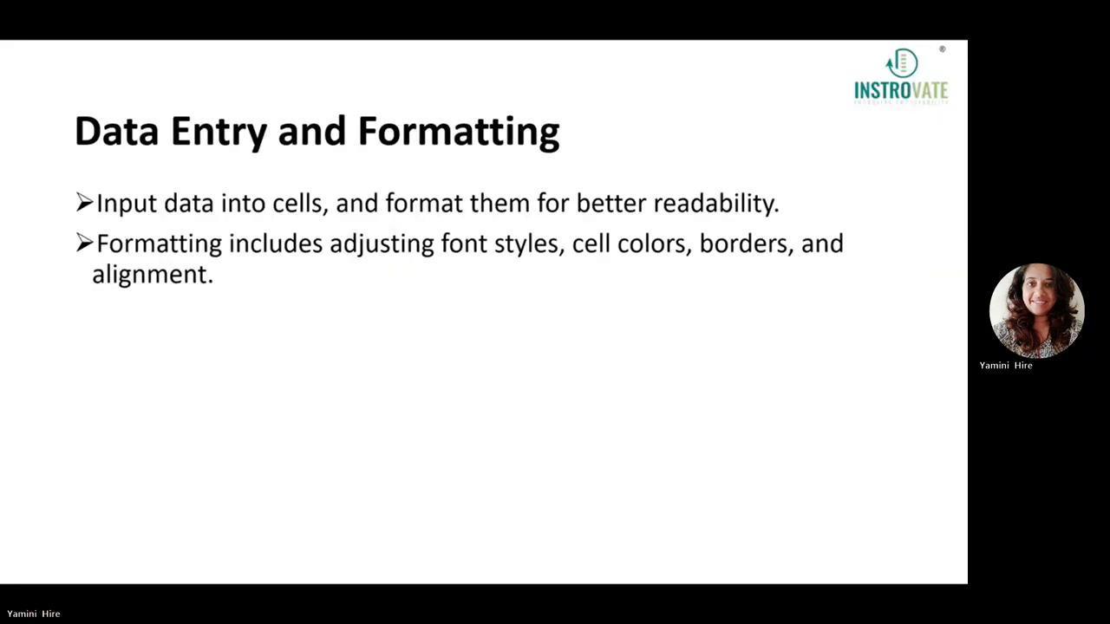
{"action": "key", "text": "Right"}
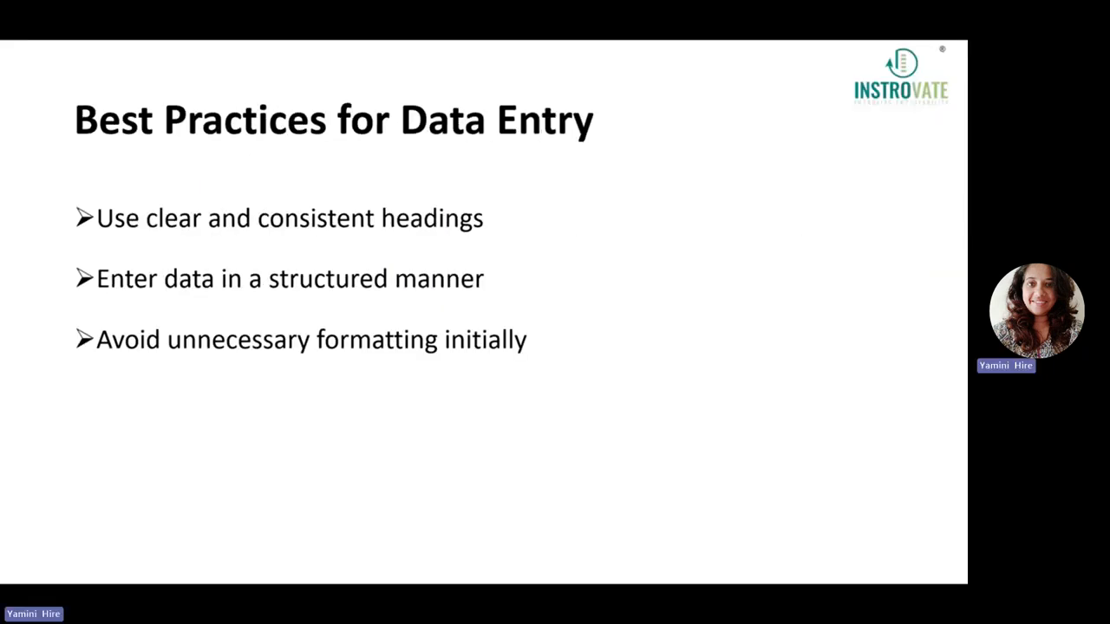